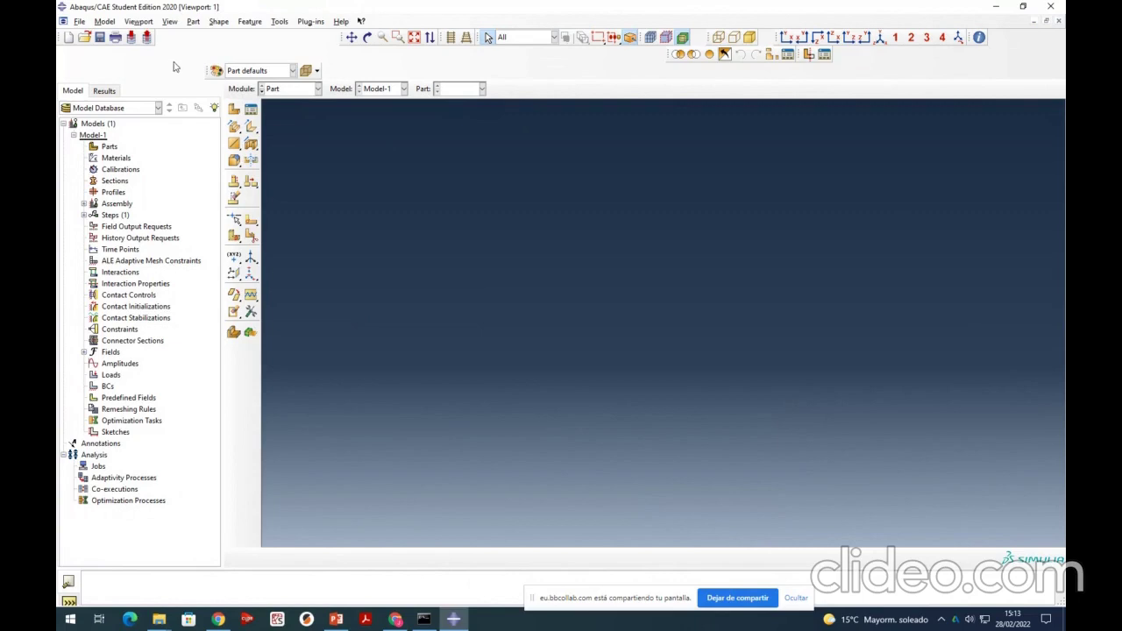
# - Open the folder browser for choosing a new work directory and move it clear of the Set Work Directory dialog
pyautogui.moveTo(568, 601); pyautogui.dragTo(566, 620)
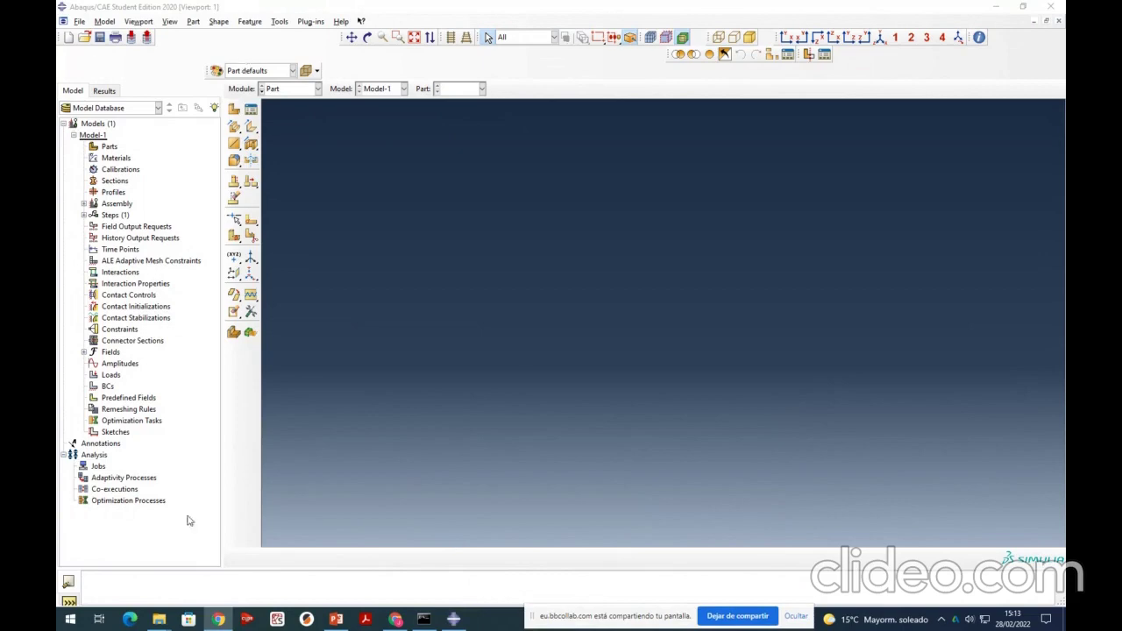
pyautogui.click(158, 6)
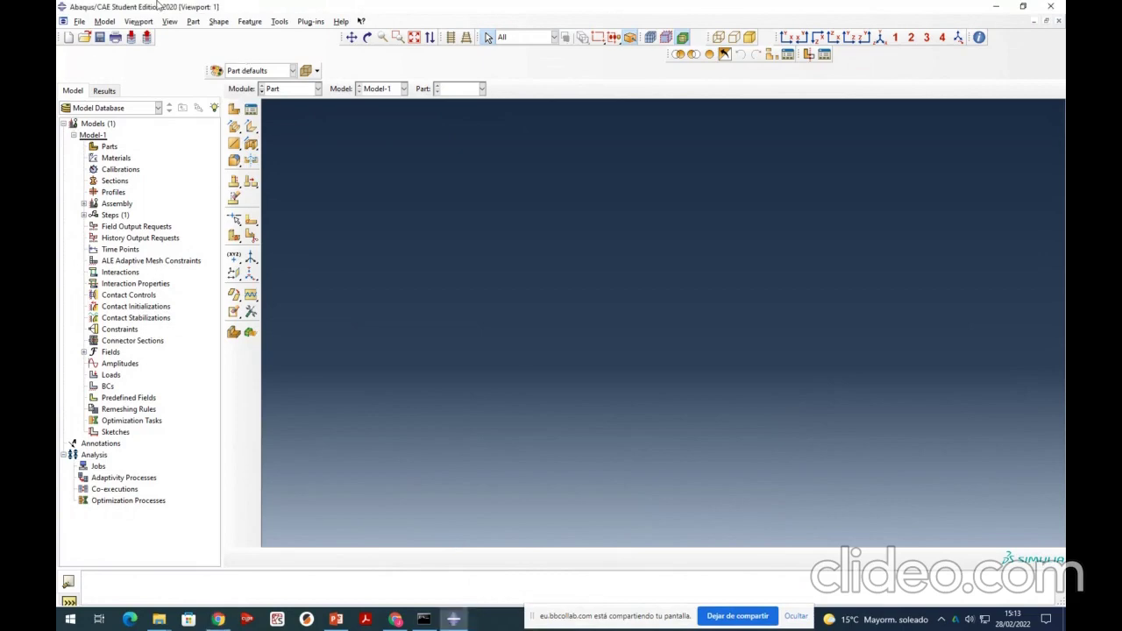
pyautogui.click(79, 22)
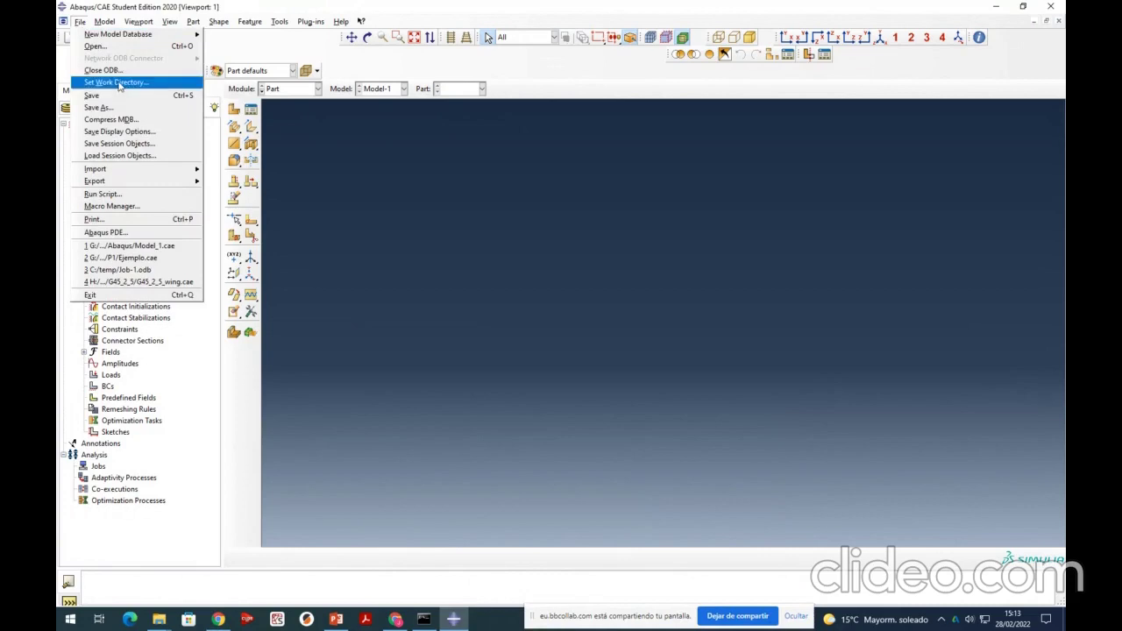
pyautogui.click(116, 82)
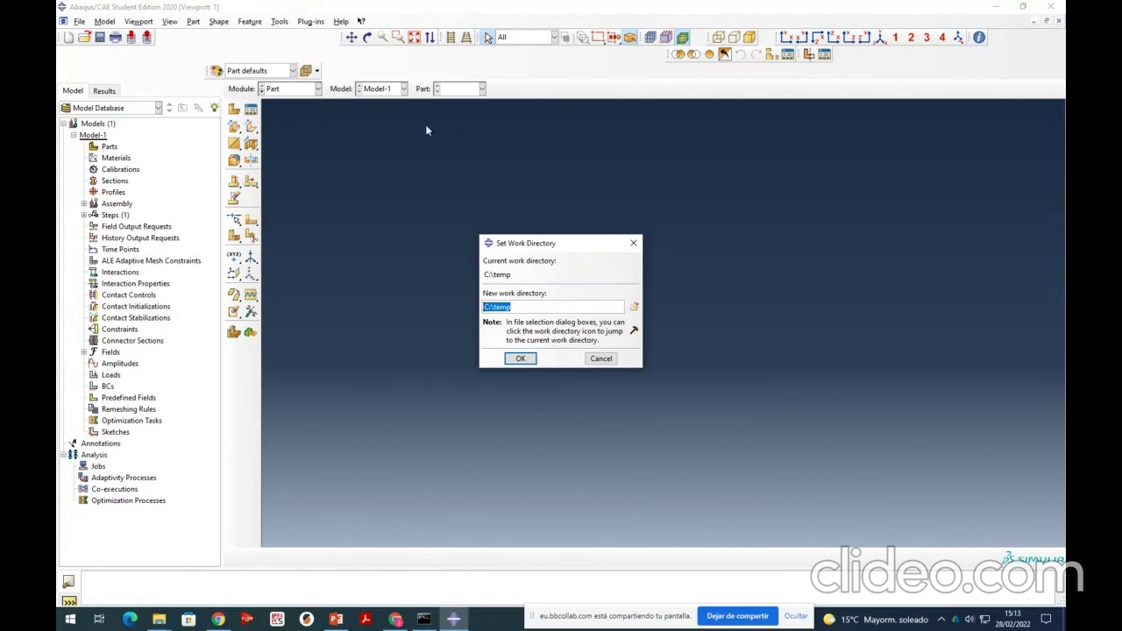
pyautogui.click(634, 307)
pyautogui.moveTo(719, 195); pyautogui.dragTo(894, 149)
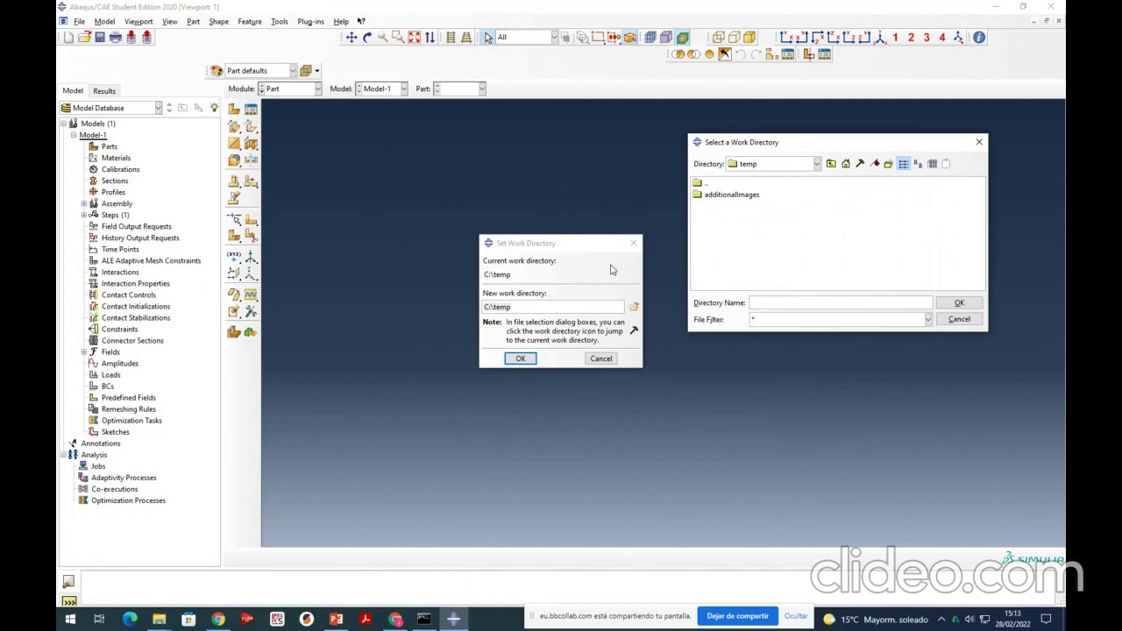
pyautogui.moveTo(794, 148); pyautogui.dragTo(530, 38)
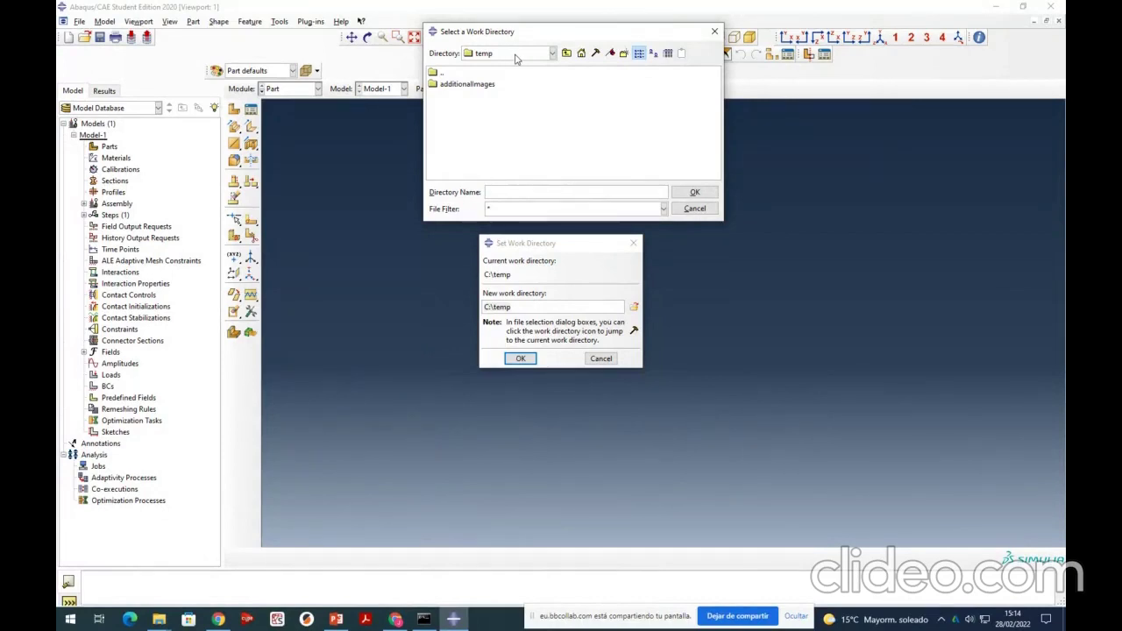
pyautogui.click(516, 55)
pyautogui.click(483, 93)
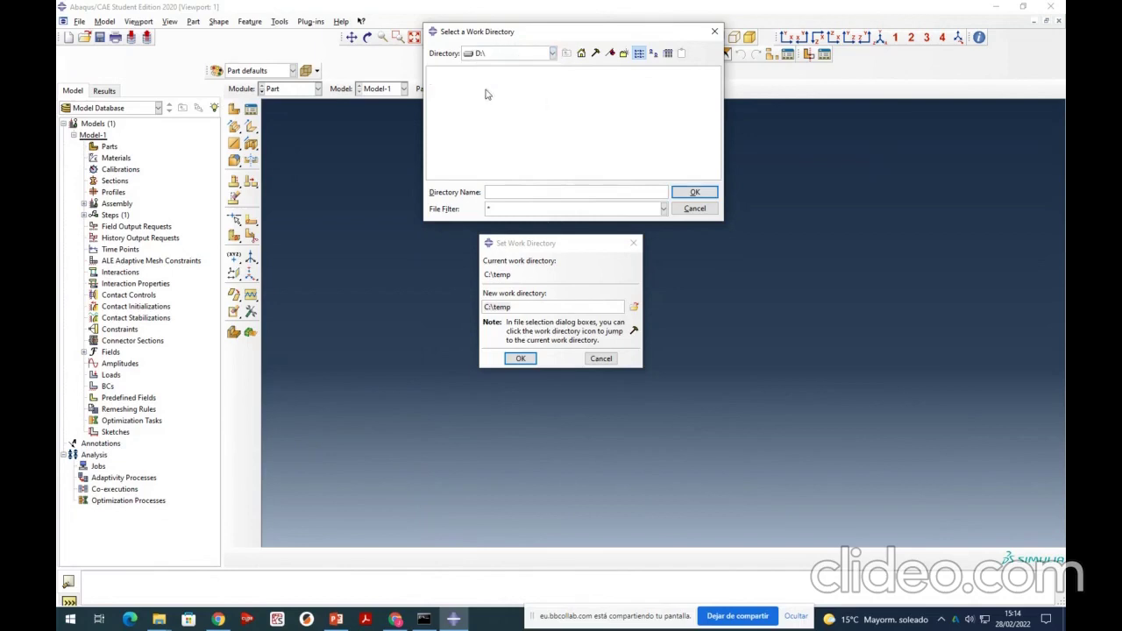
pyautogui.click(493, 54)
pyautogui.click(484, 107)
# - Set the work directory to CLASSES\Curso_2021_2022\Resistencia de Materiales\Inglés\S1\Abaqus inside the thesis folder on drive G:
pyautogui.click(503, 58)
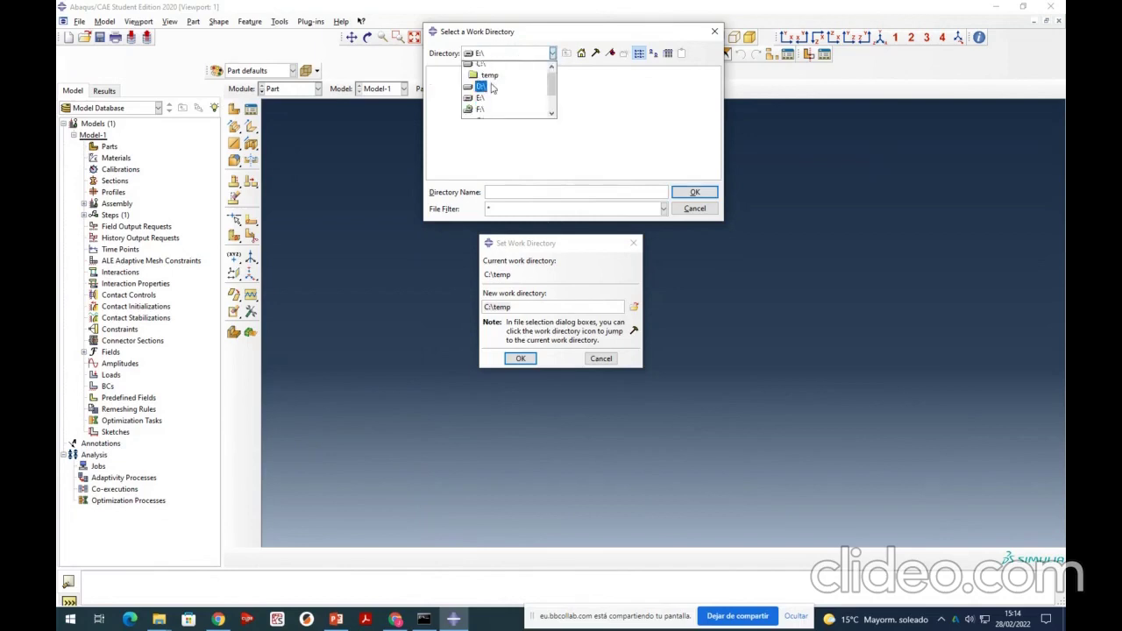
pyautogui.click(483, 102)
pyautogui.doubleClick(464, 113)
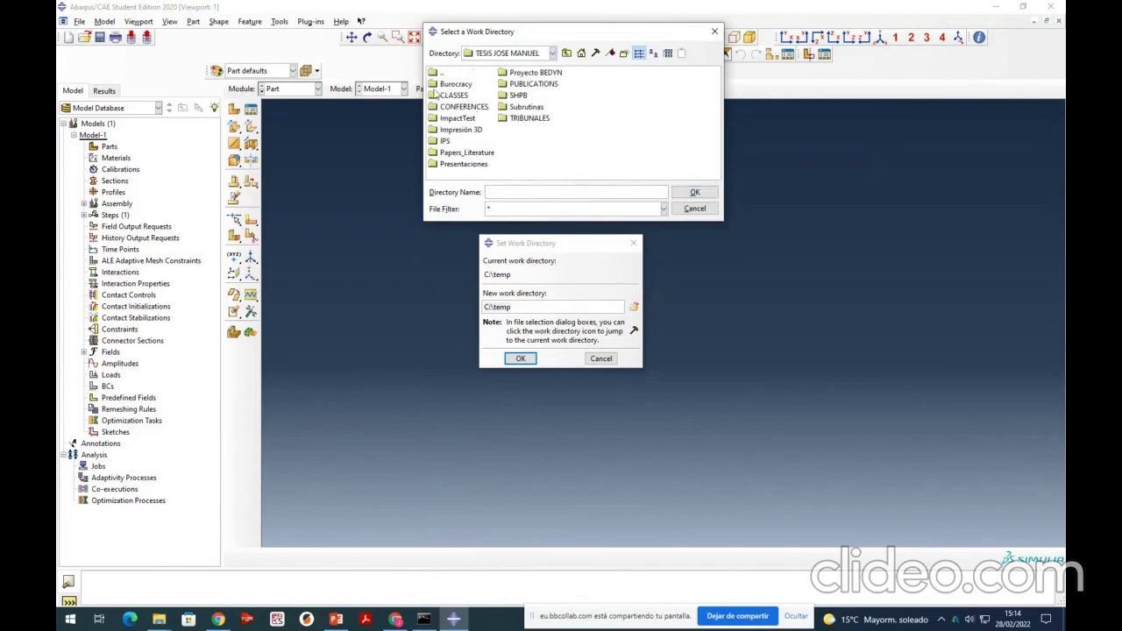
pyautogui.doubleClick(454, 95)
pyautogui.doubleClick(458, 94)
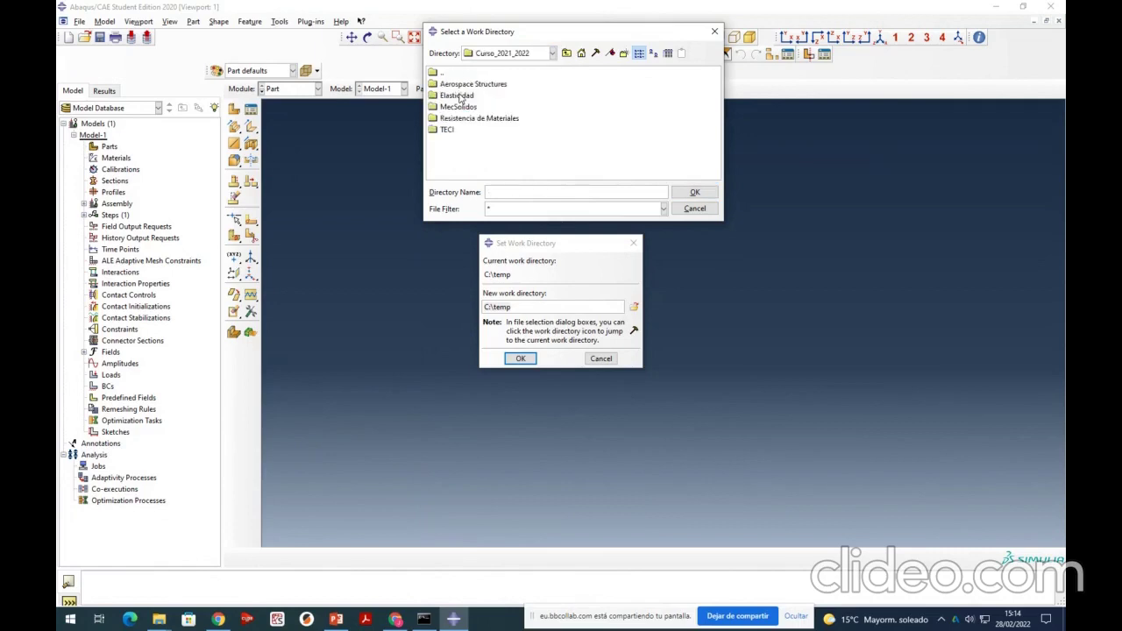
pyautogui.doubleClick(465, 120)
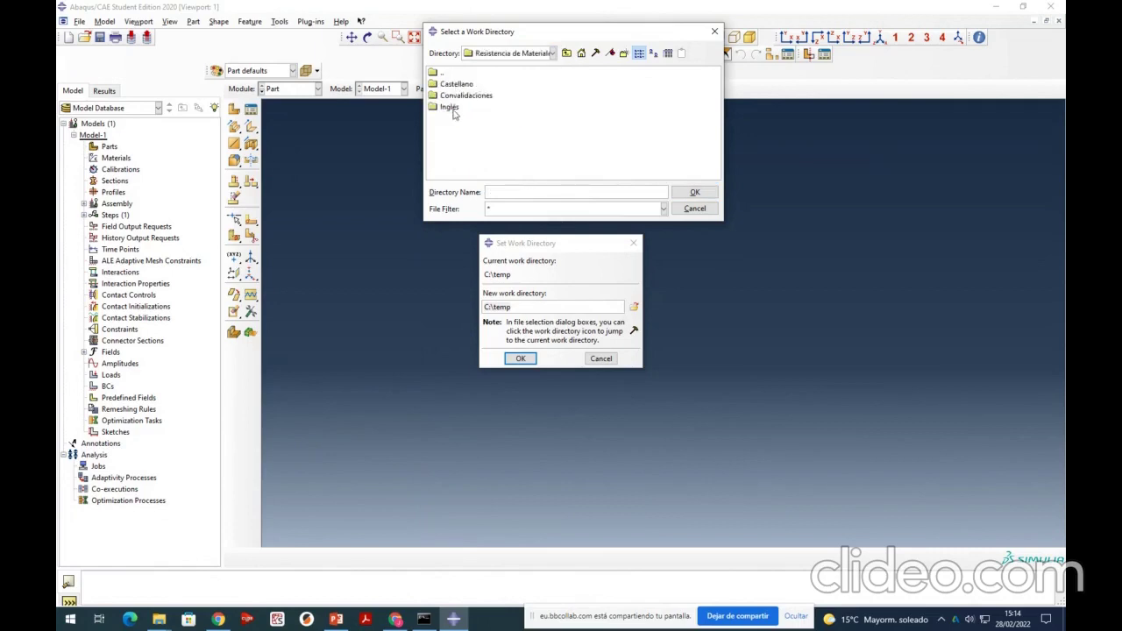
pyautogui.doubleClick(452, 107)
pyautogui.doubleClick(447, 95)
pyautogui.click(452, 84)
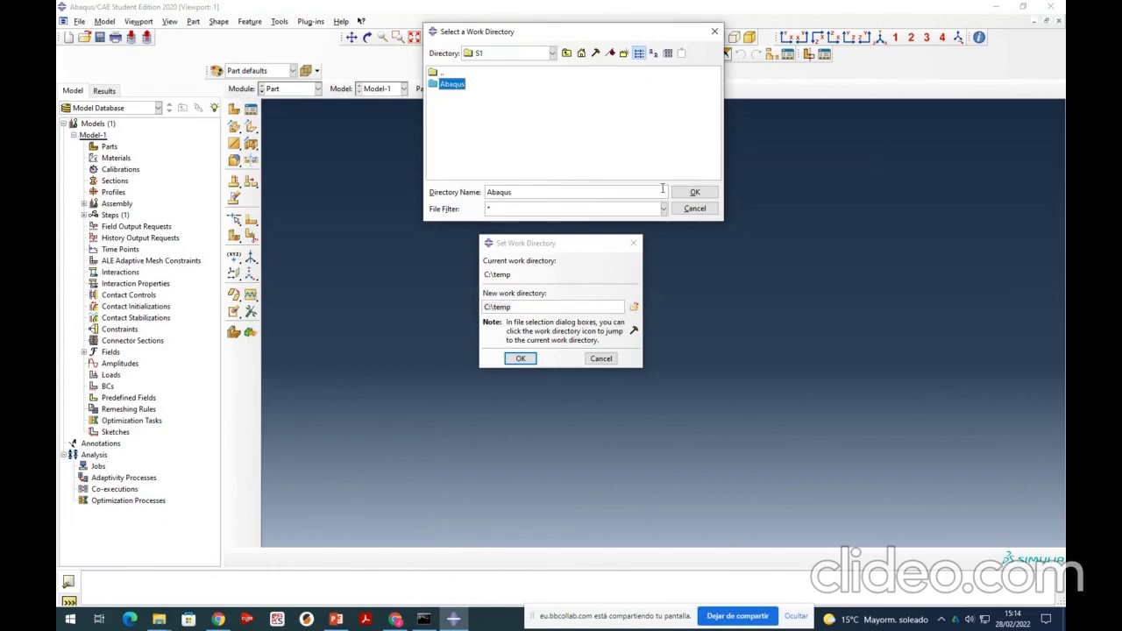
pyautogui.click(695, 192)
pyautogui.click(520, 359)
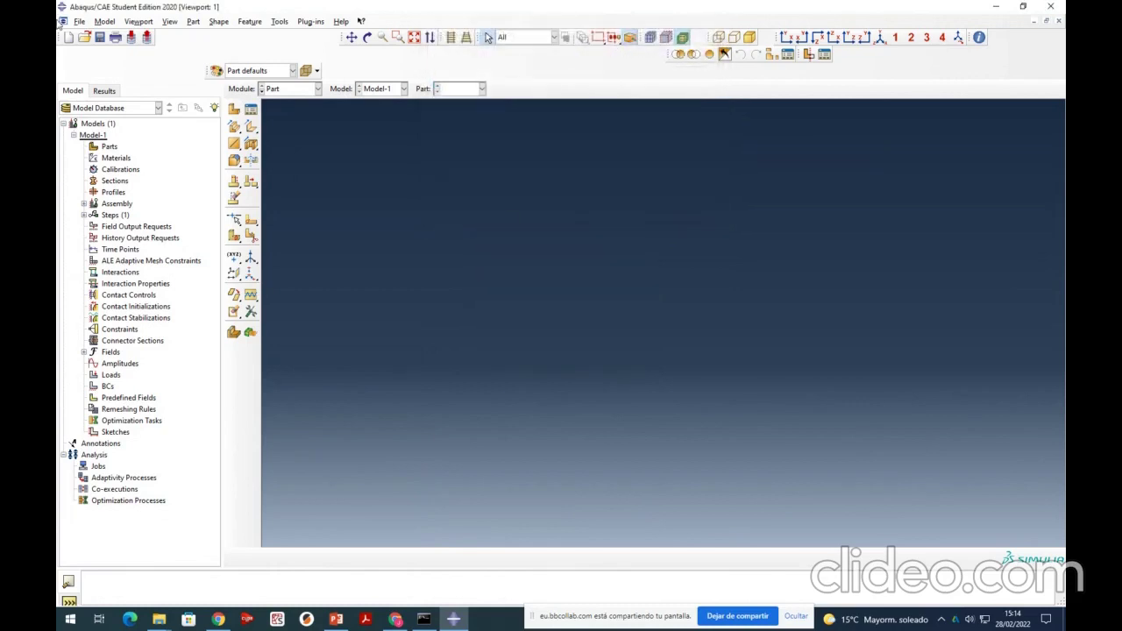
# - Save the model database as Model_1.cae in the Abaqus folder, overwriting the existing file
pyautogui.click(79, 21)
pyautogui.click(104, 108)
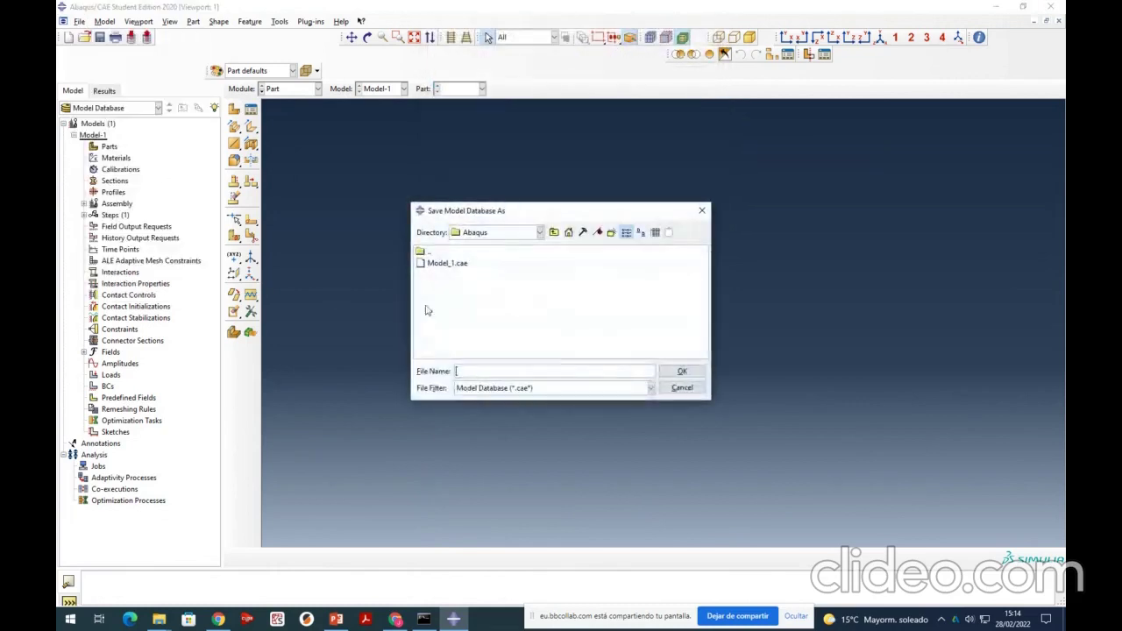
pyautogui.click(447, 263)
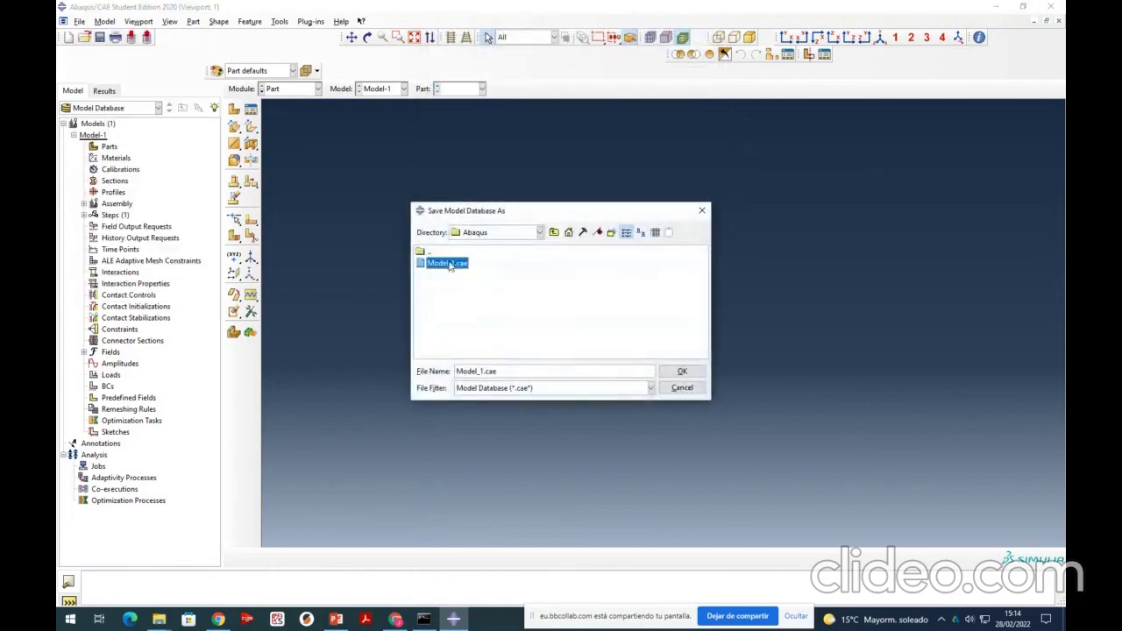
pyautogui.click(682, 371)
pyautogui.click(456, 329)
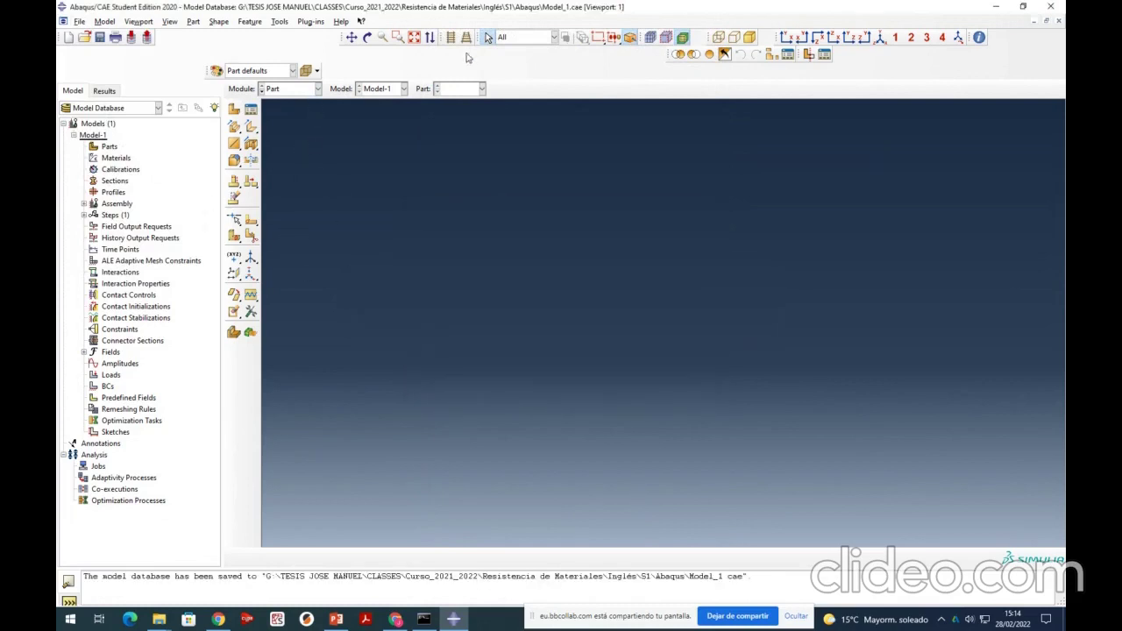
# - Change the viewport background from a gradient to solid white in the graphics options
pyautogui.click(170, 21)
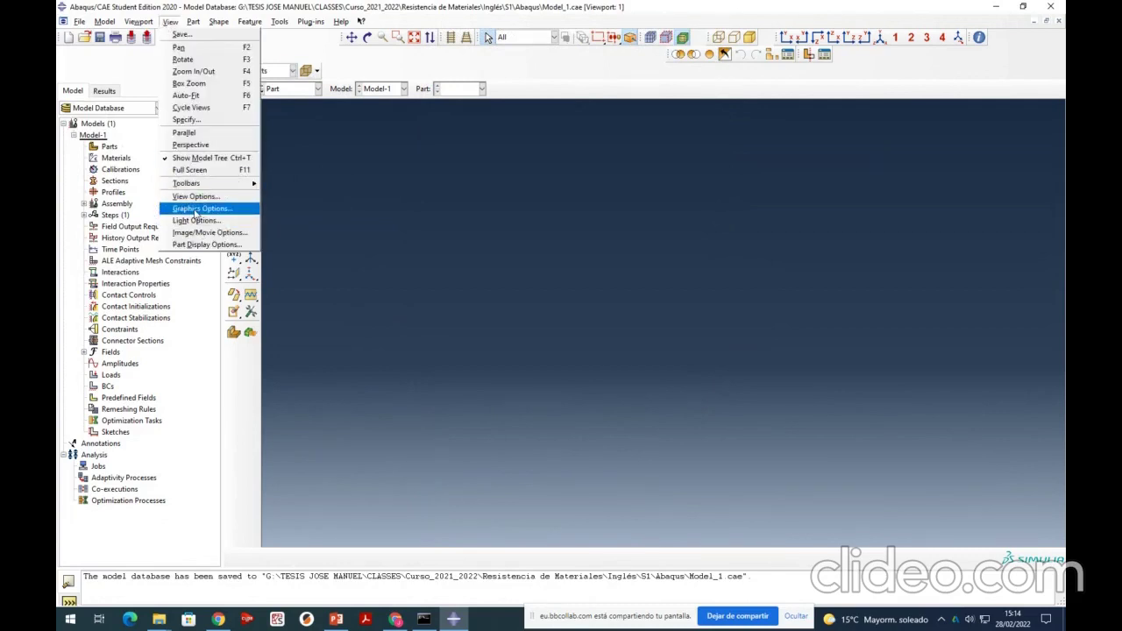
pyautogui.click(196, 209)
pyautogui.moveTo(185, 112); pyautogui.dragTo(214, 67)
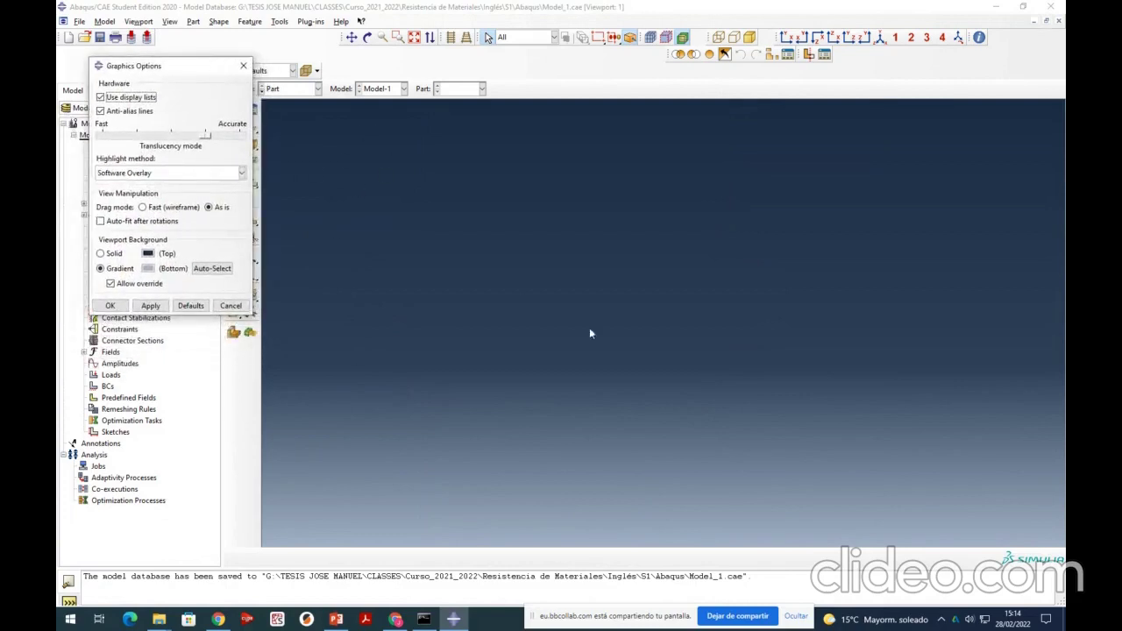
pyautogui.click(114, 254)
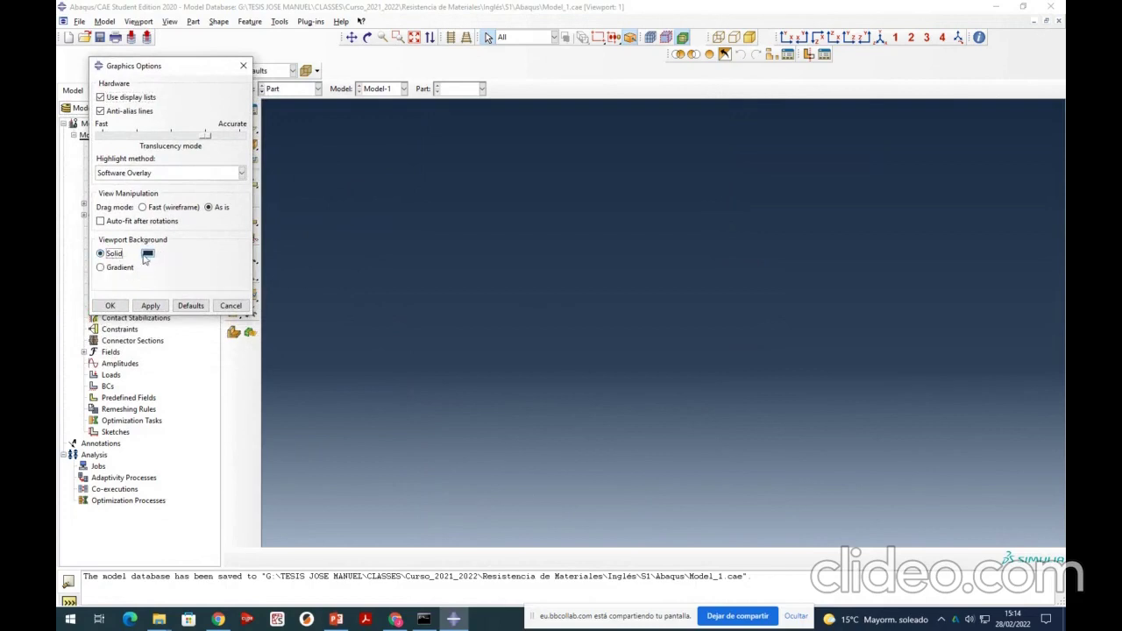
pyautogui.click(148, 253)
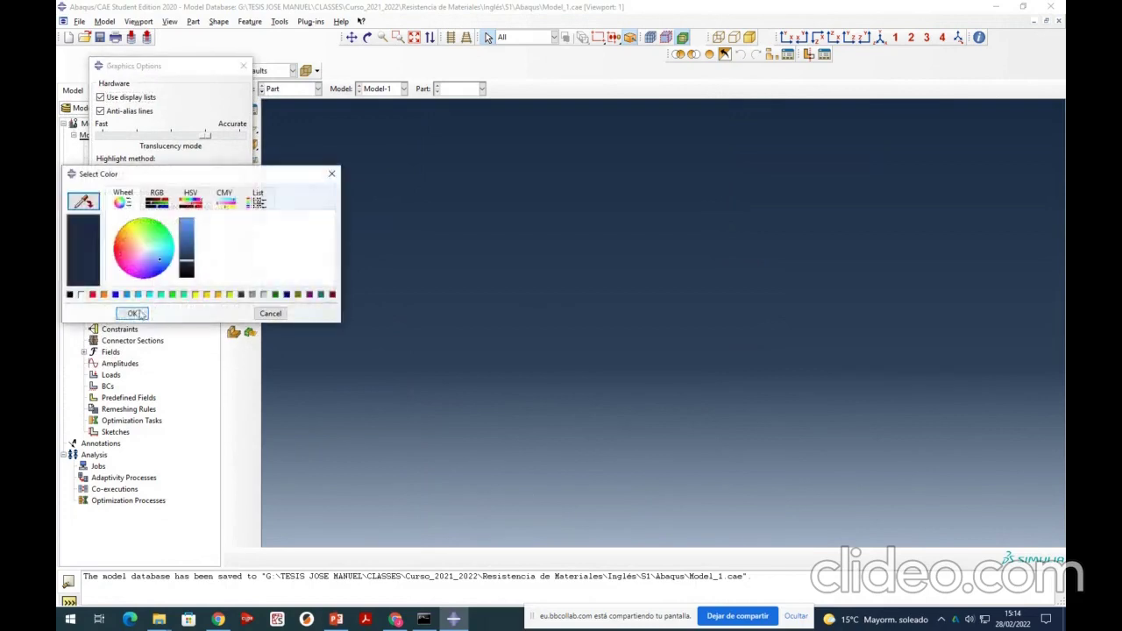
pyautogui.click(82, 295)
pyautogui.click(96, 313)
pyautogui.click(114, 306)
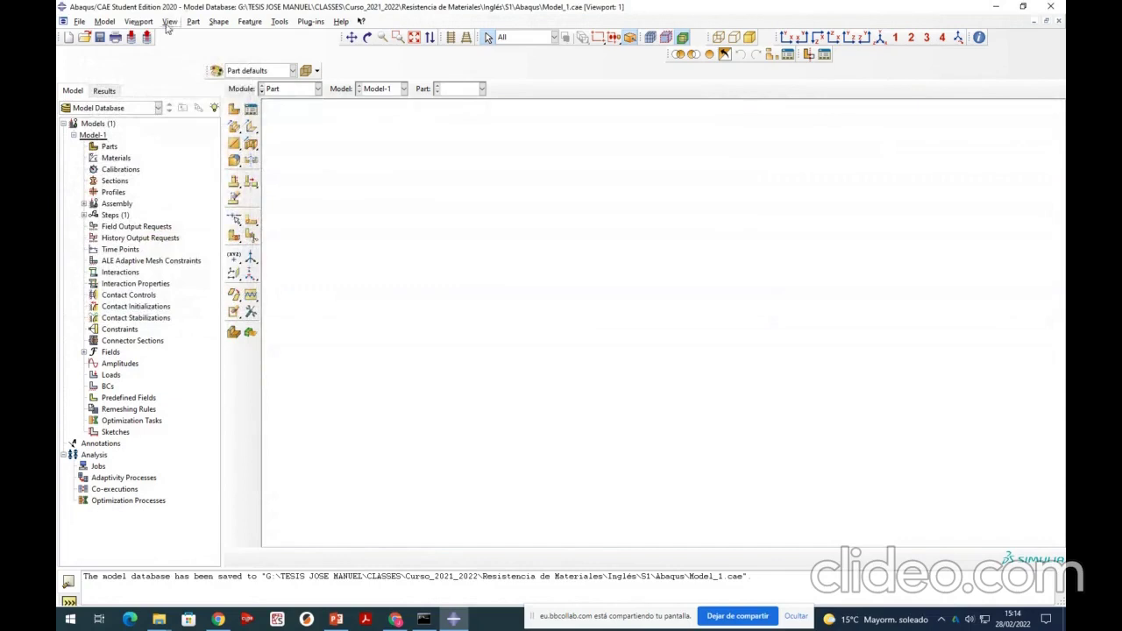
# - Review the viewport background settings in the graphics options
pyautogui.click(170, 21)
pyautogui.click(202, 209)
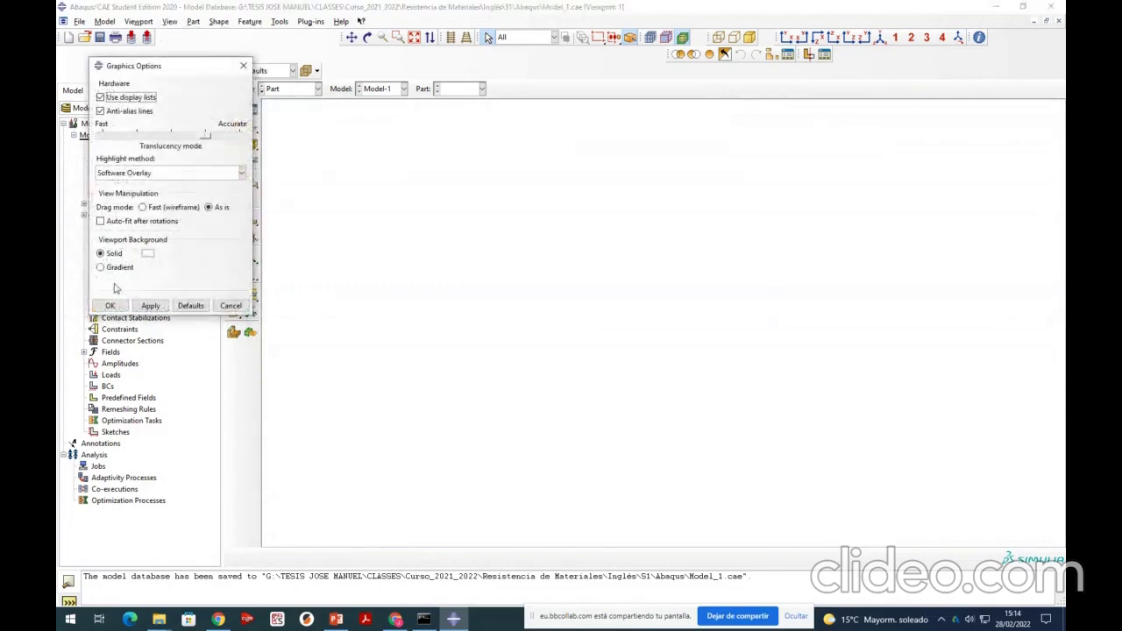
pyautogui.click(111, 305)
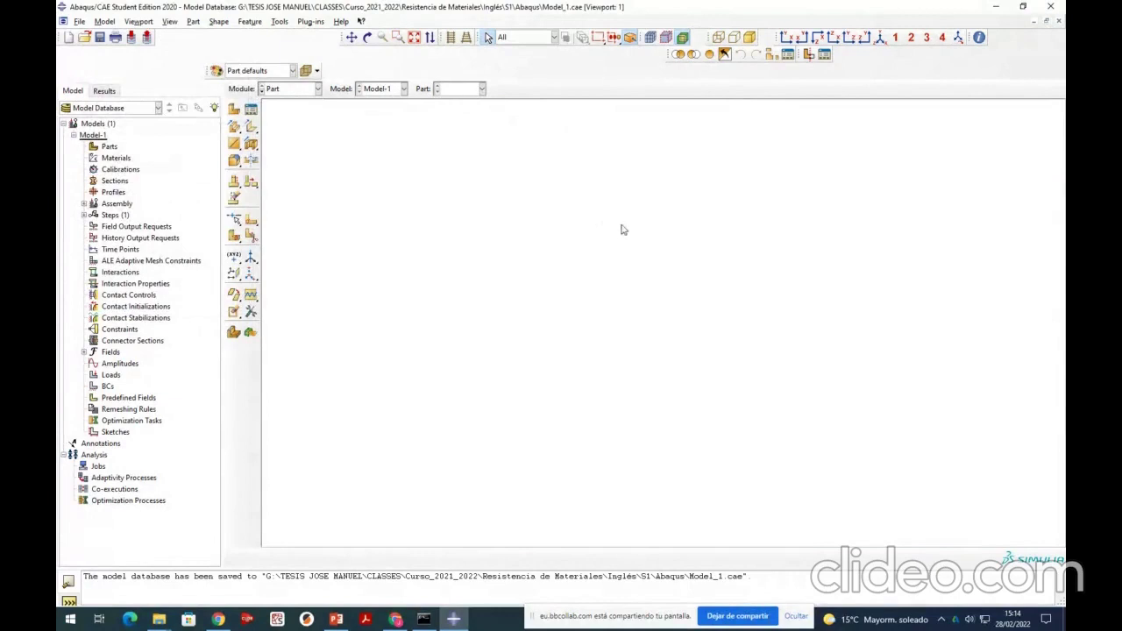
# - Check the mouse configuration for panning, rotating and zooming in the view manipulation options
pyautogui.click(280, 21)
pyautogui.click(298, 192)
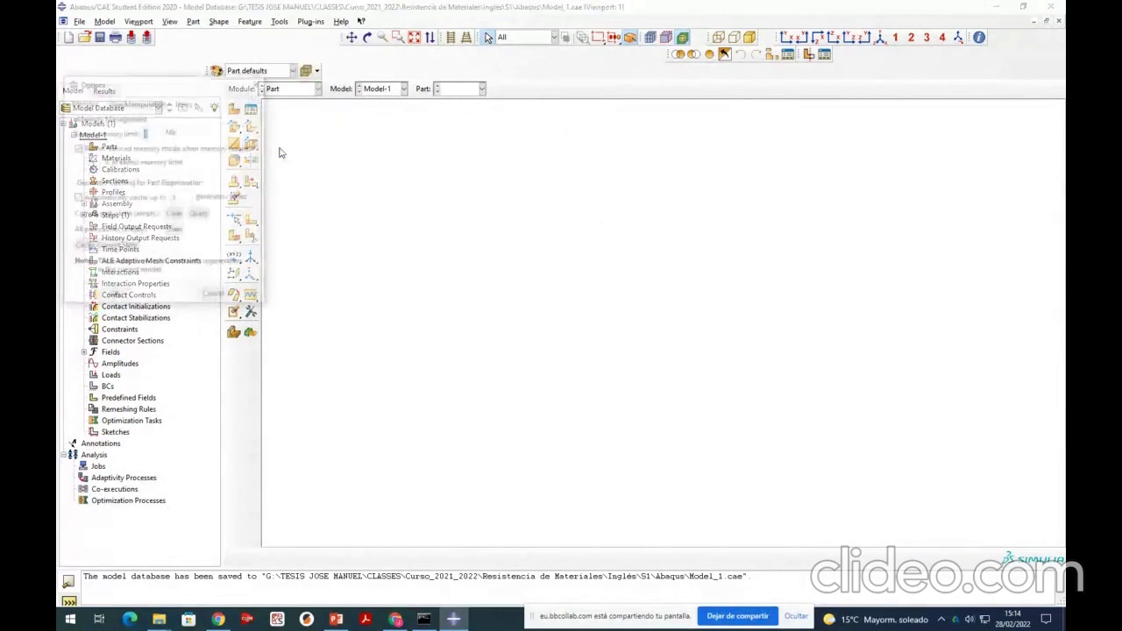
pyautogui.click(136, 103)
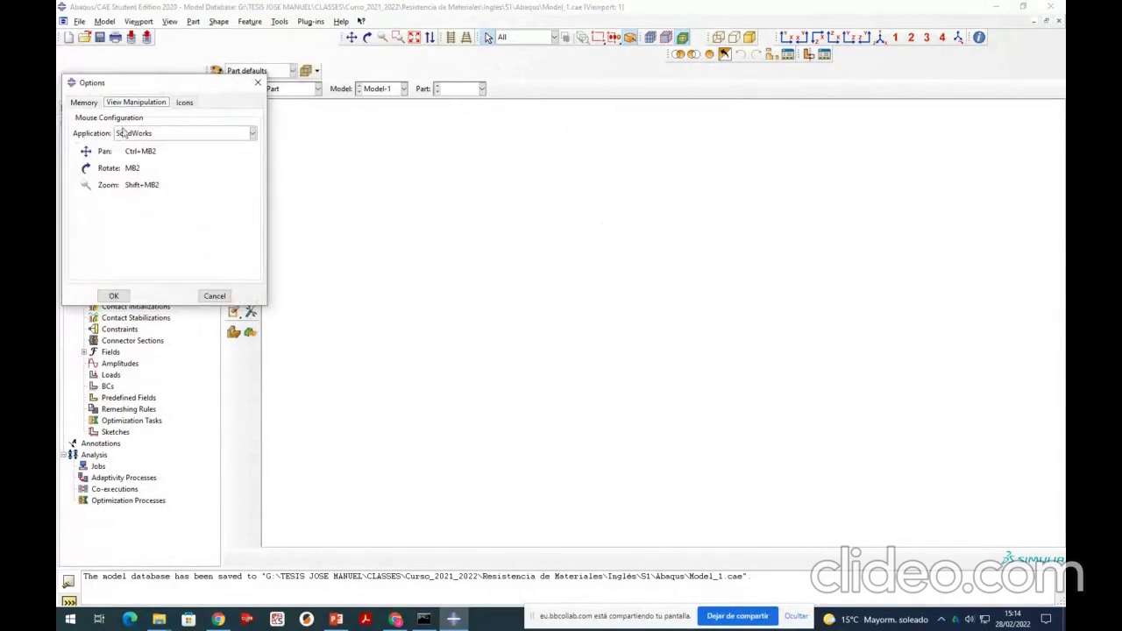
pyautogui.click(258, 83)
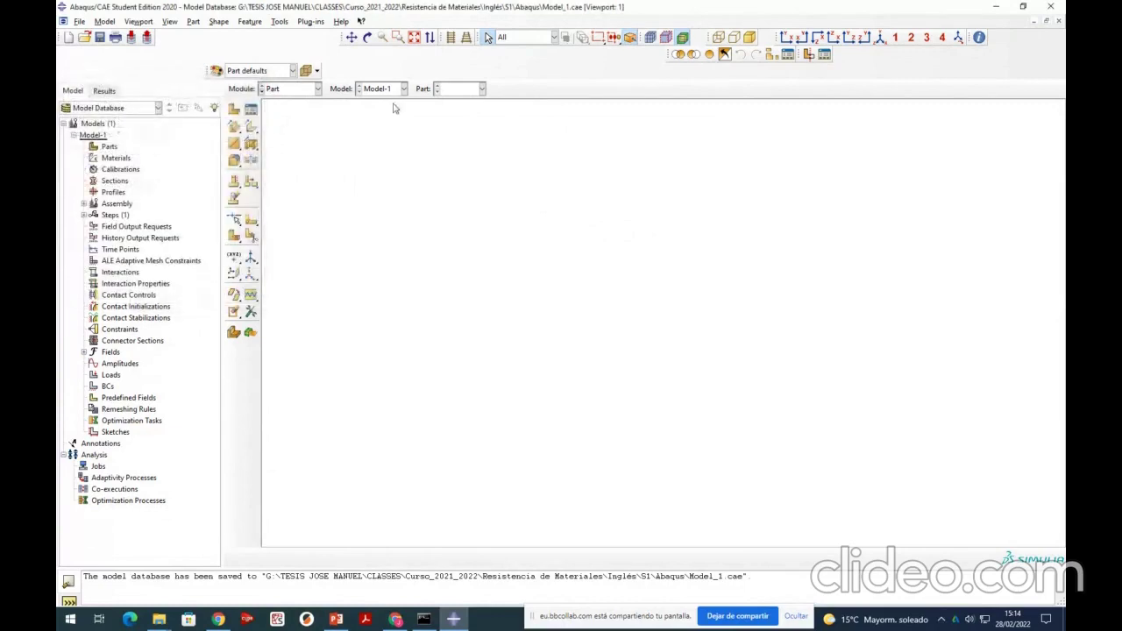
pyautogui.moveTo(629, 244); pyautogui.dragTo(752, 301, button='middle')
pyautogui.press('Escape')
pyautogui.click(368, 36)
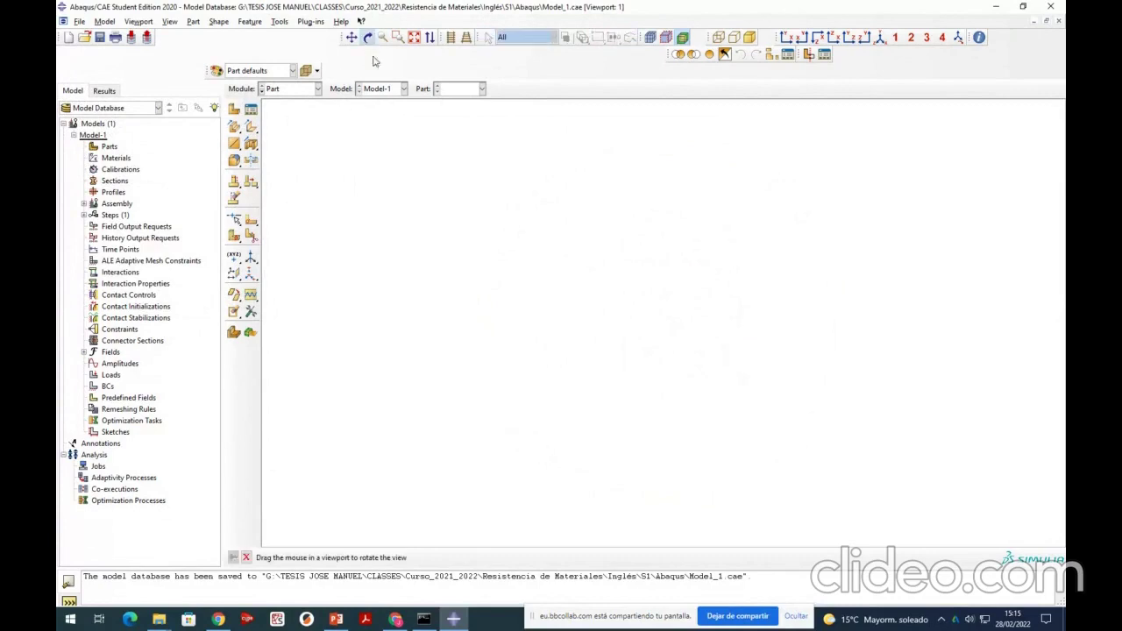
pyautogui.moveTo(637, 243); pyautogui.dragTo(666, 316)
pyautogui.press('Escape')
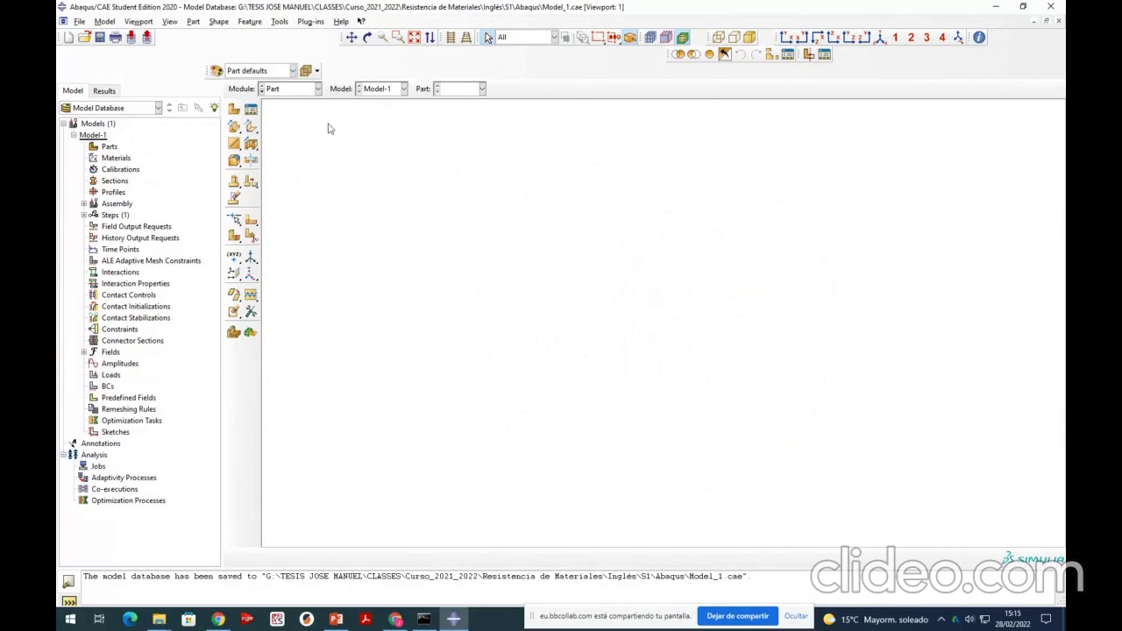
# - Create a 2D planar, deformable wire part named Brige with approximate size 200 and enter its sketch
pyautogui.click(233, 109)
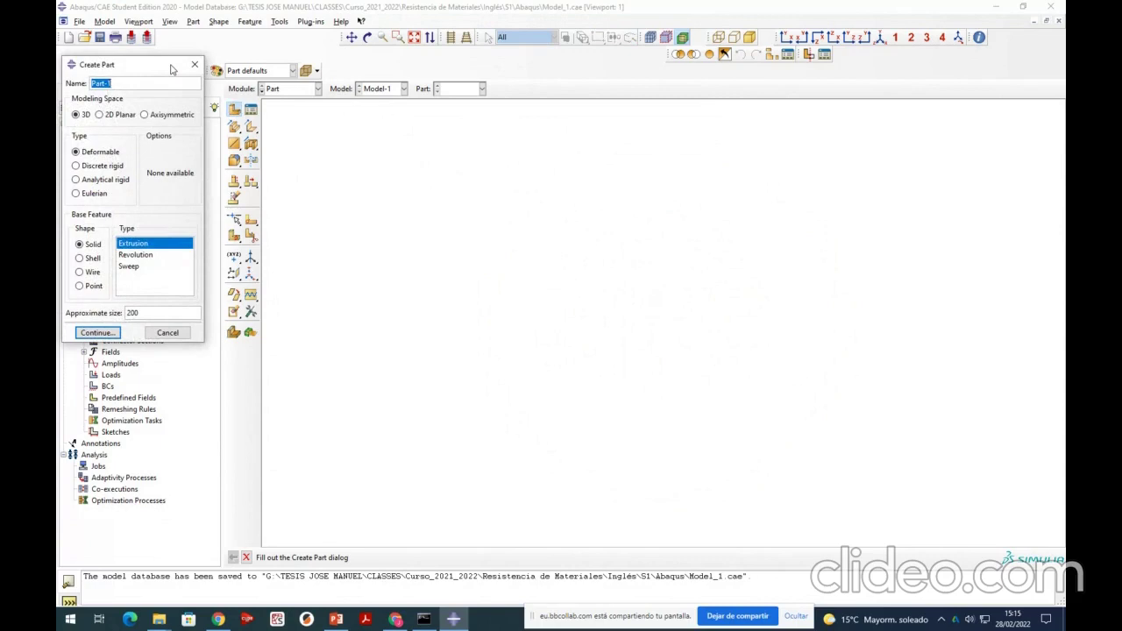
pyautogui.write('Bru')
pyautogui.click(102, 116)
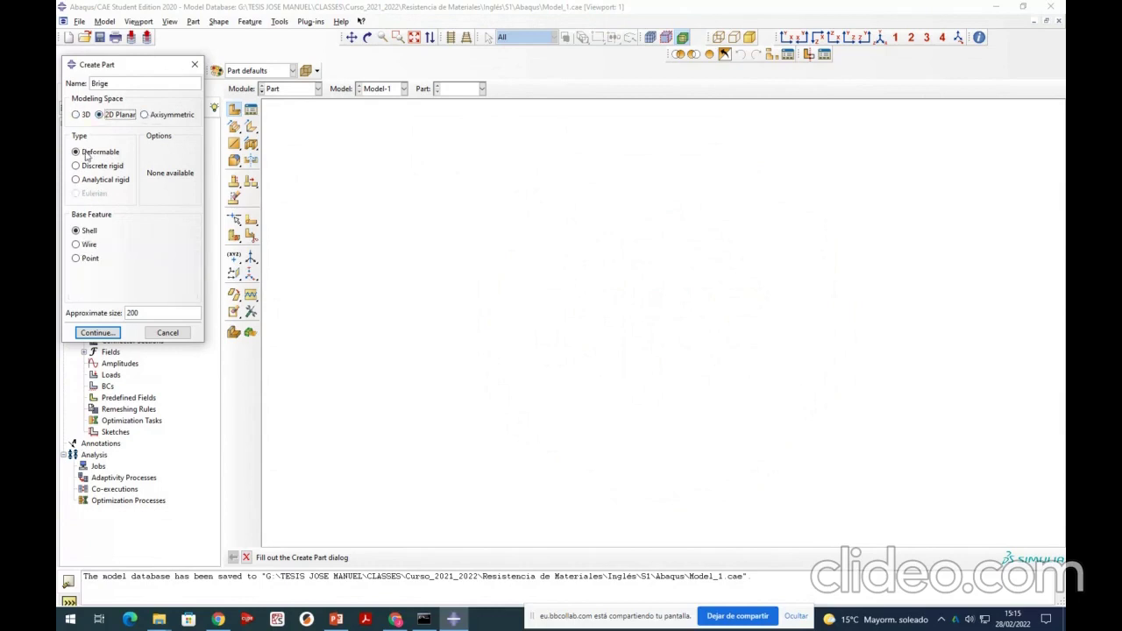
pyautogui.click(86, 245)
pyautogui.click(98, 333)
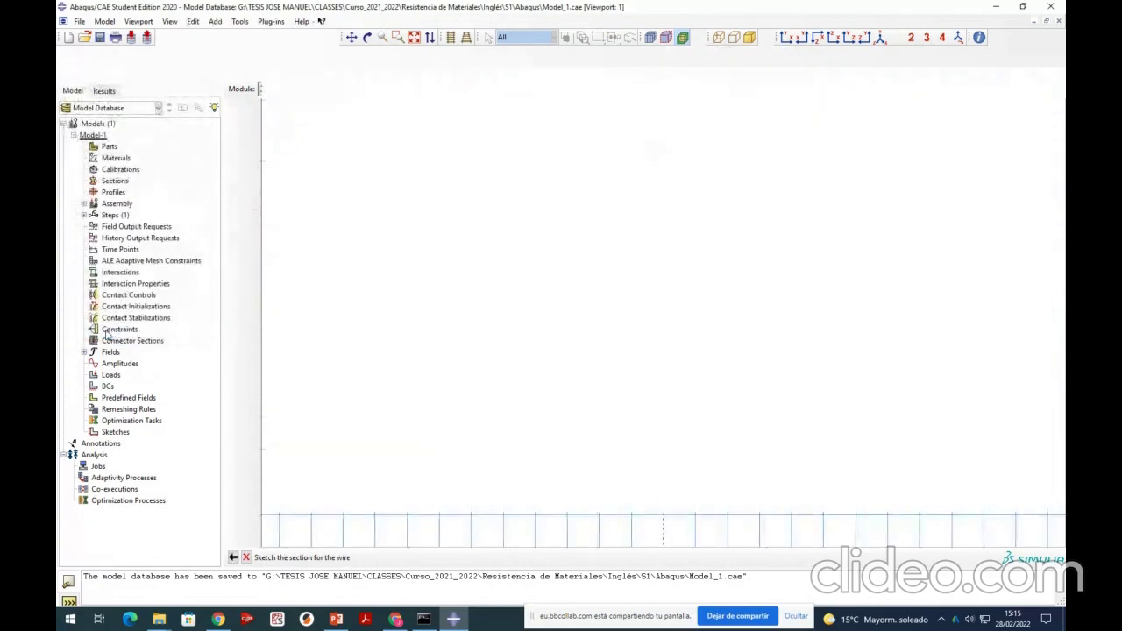
# - Switch to the PowerPoint presentation and examine the bridge's problem description and design requirements slides for the geometry
pyautogui.click(339, 621)
pyautogui.click(131, 189)
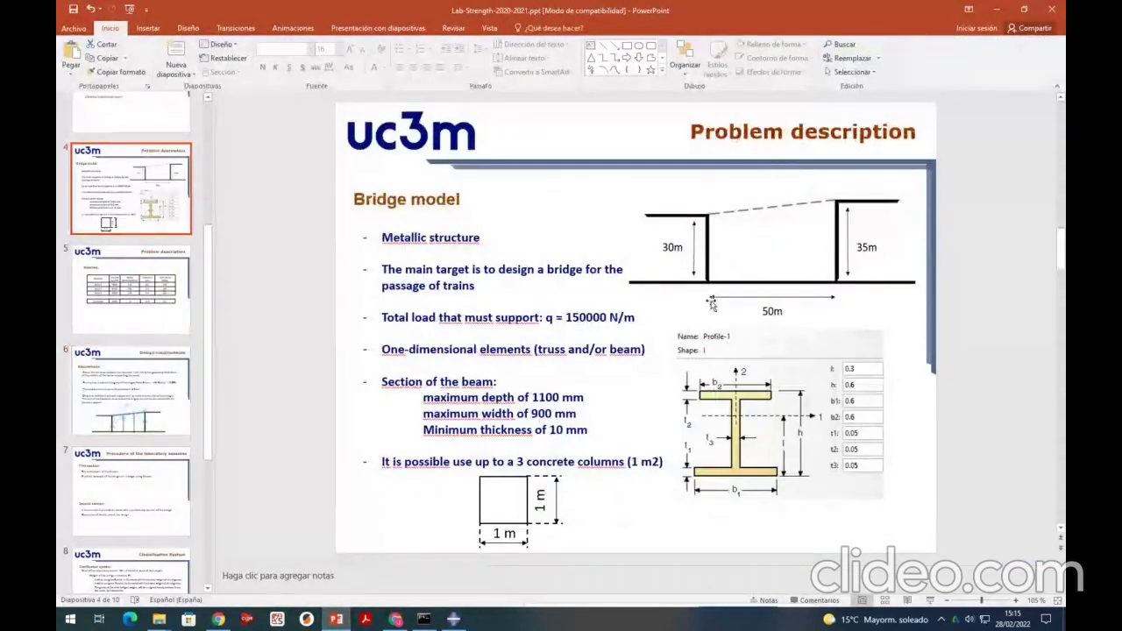
pyautogui.click(145, 412)
pyautogui.click(137, 226)
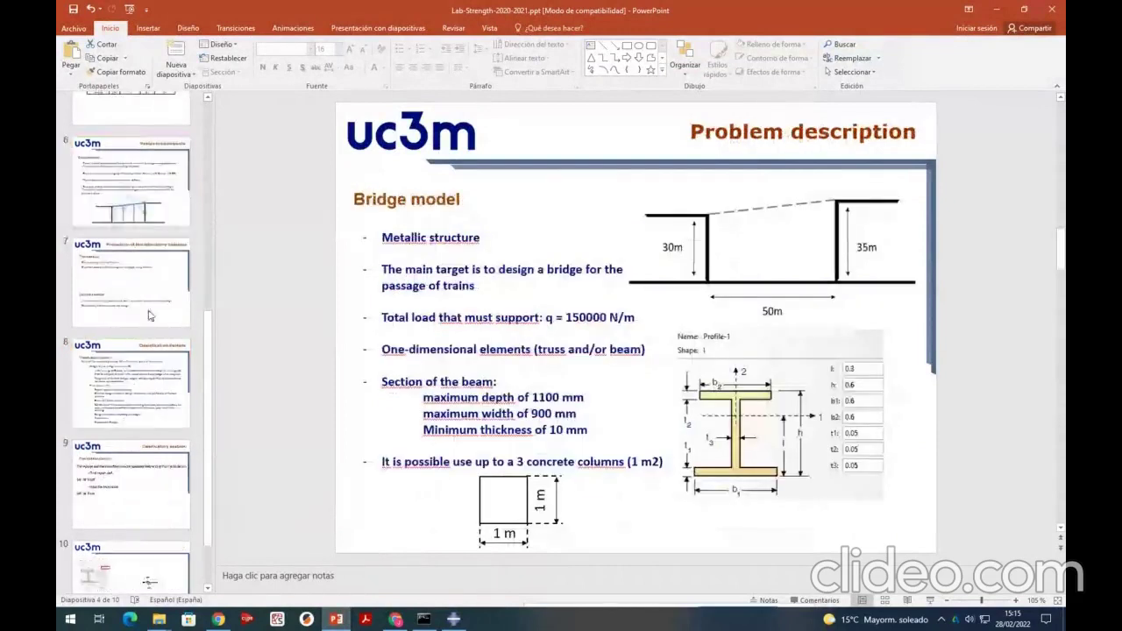
pyautogui.click(169, 399)
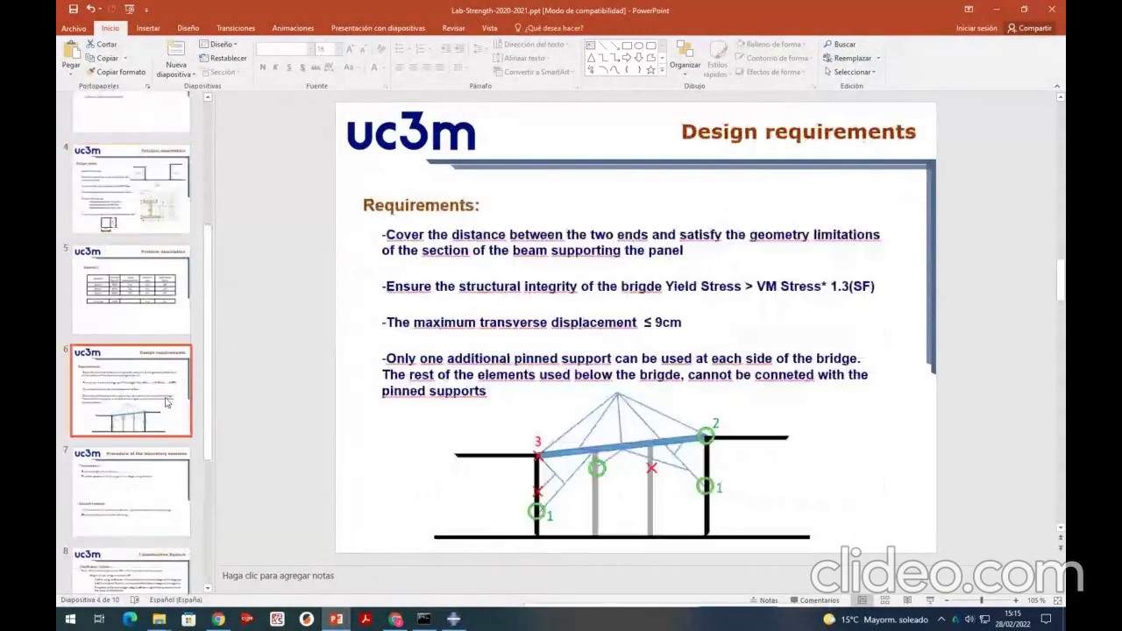
pyautogui.click(136, 151)
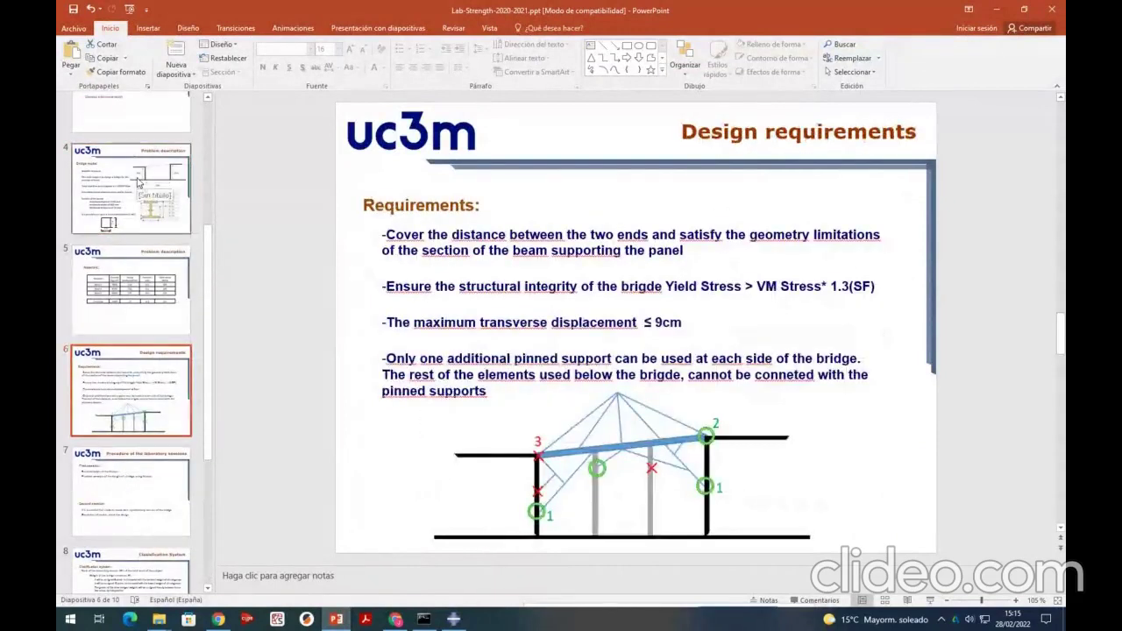
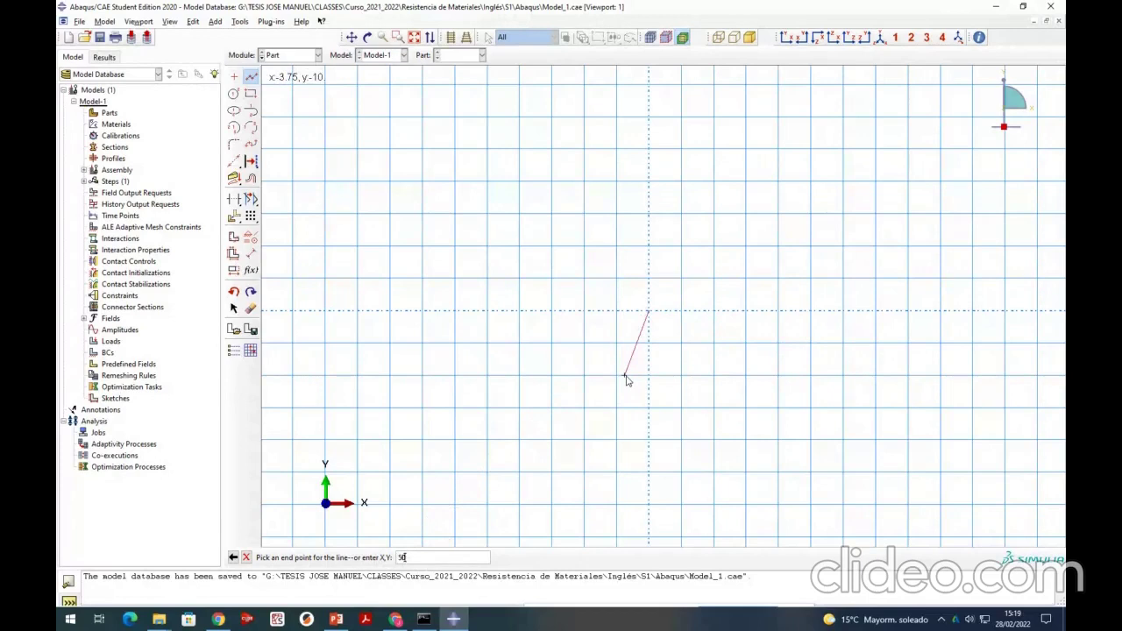
# - Draw the bridge deck as a line from the origin to 50,5 and end the line command
pyautogui.write('5')
pyautogui.press('Return')
pyautogui.rightClick(842, 351)
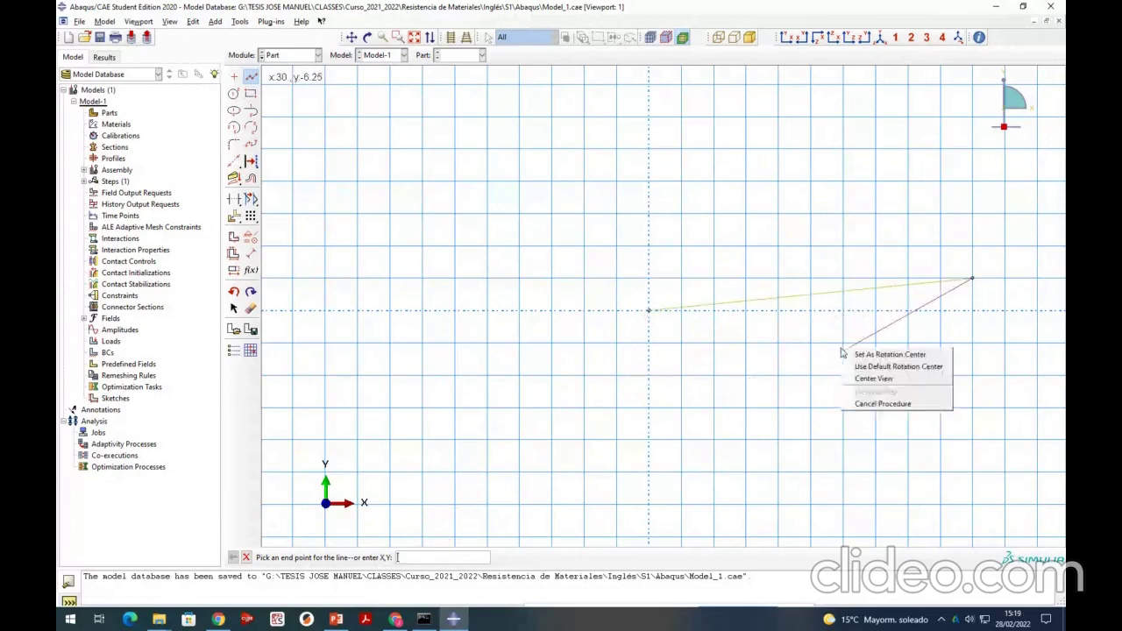
pyautogui.click(873, 417)
pyautogui.rightClick(875, 392)
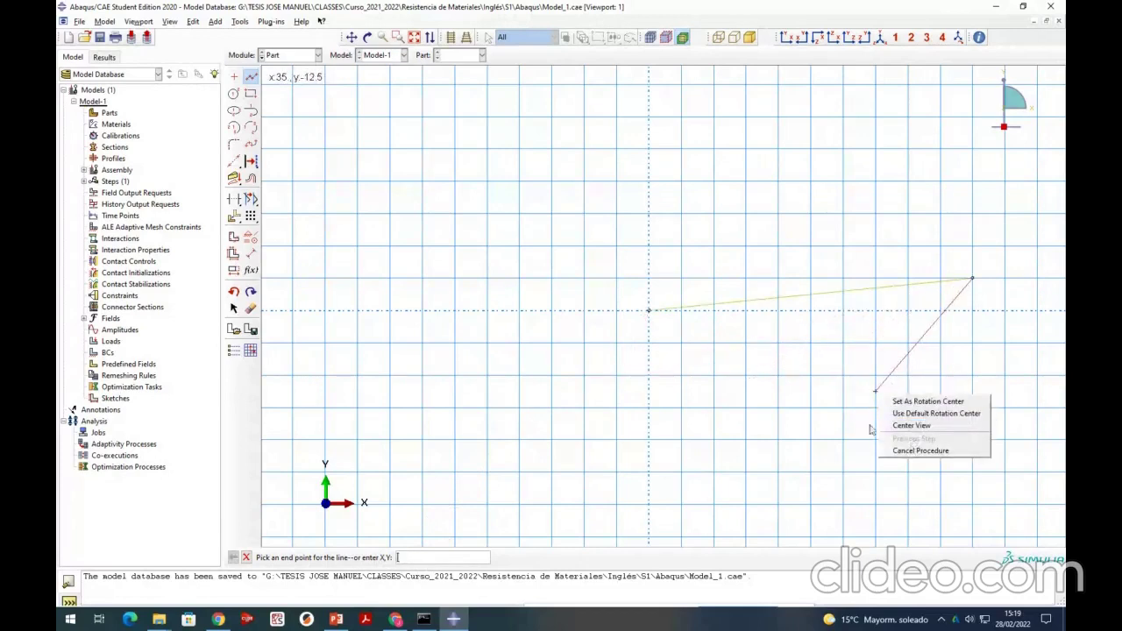
pyautogui.click(960, 322)
pyautogui.rightClick(957, 328)
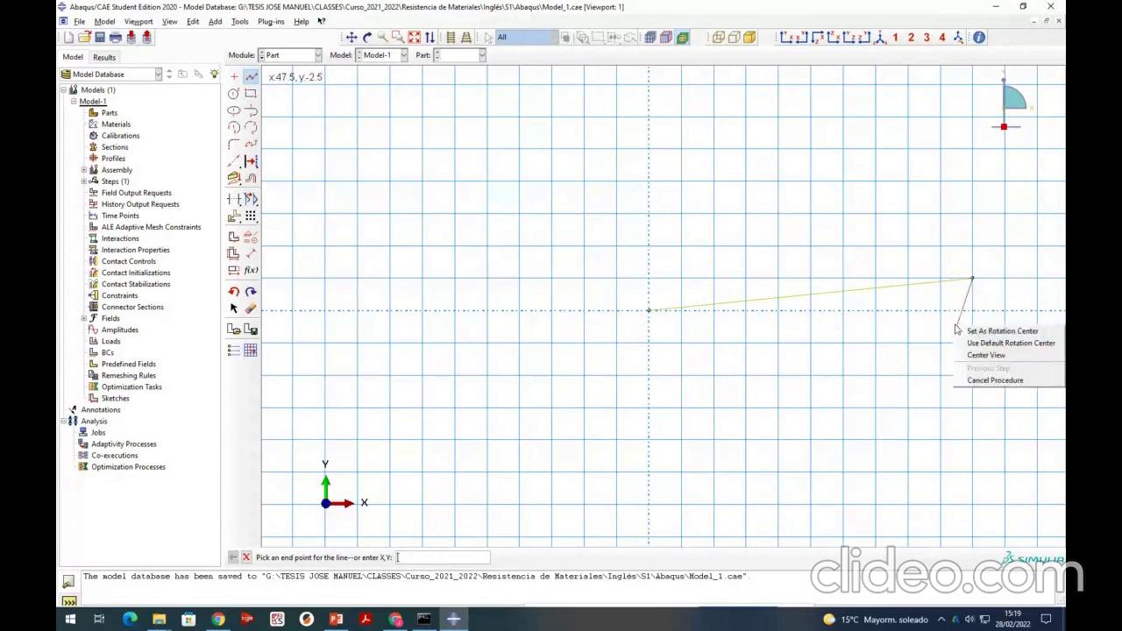
pyautogui.click(997, 384)
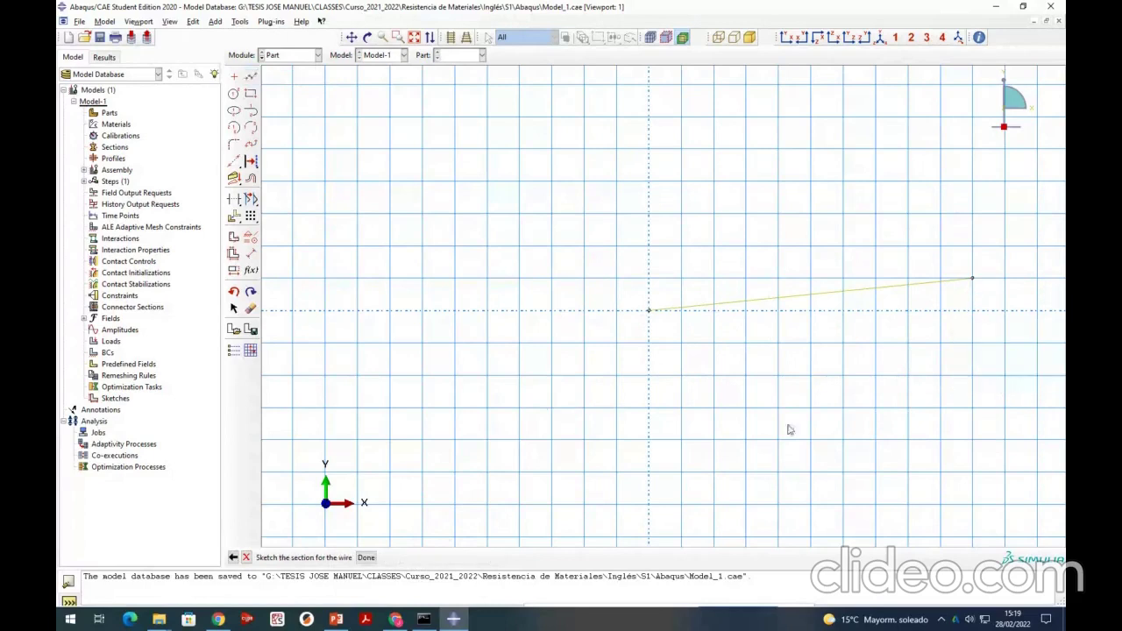
# - Draw the first vertical pillar from the deck at 10,1 down to 10,-30
pyautogui.click(252, 79)
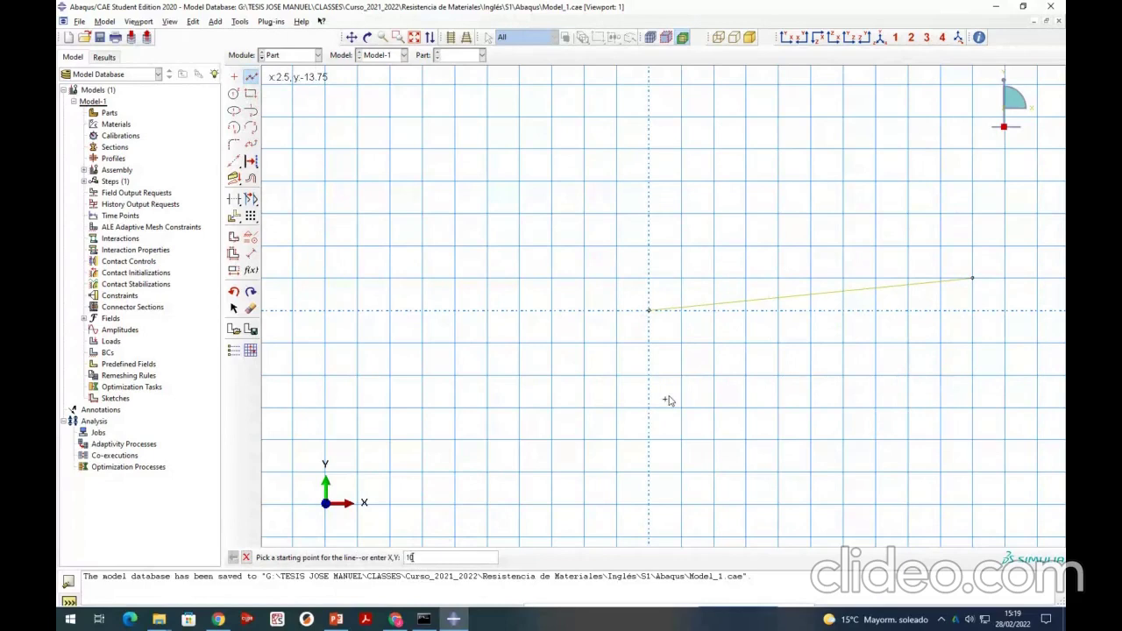
pyautogui.press('Return')
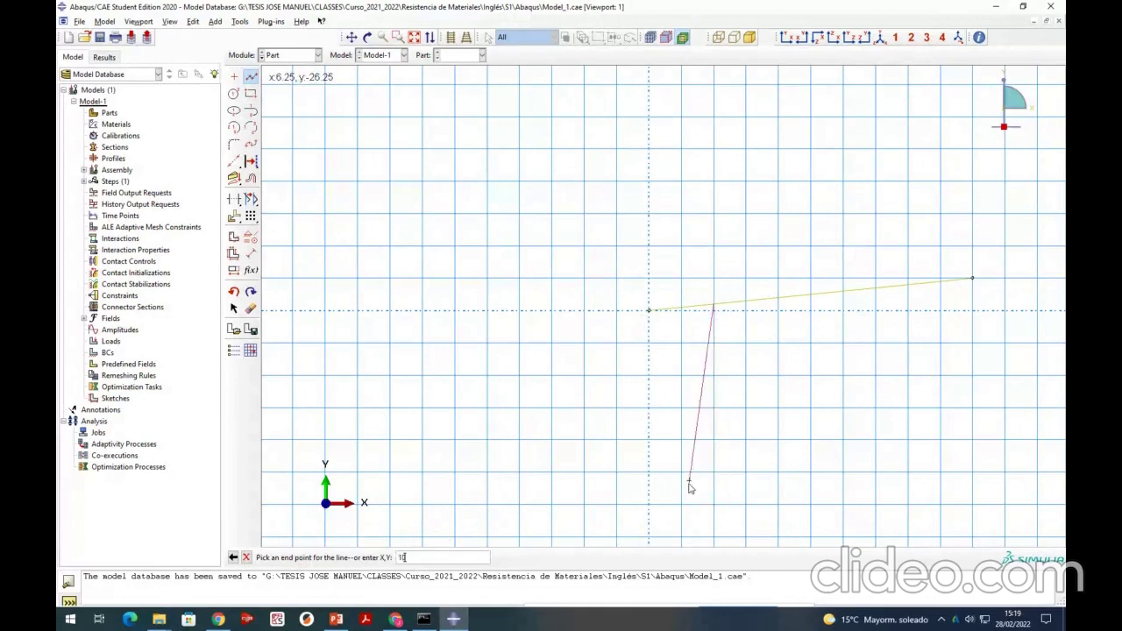
pyautogui.press('Return')
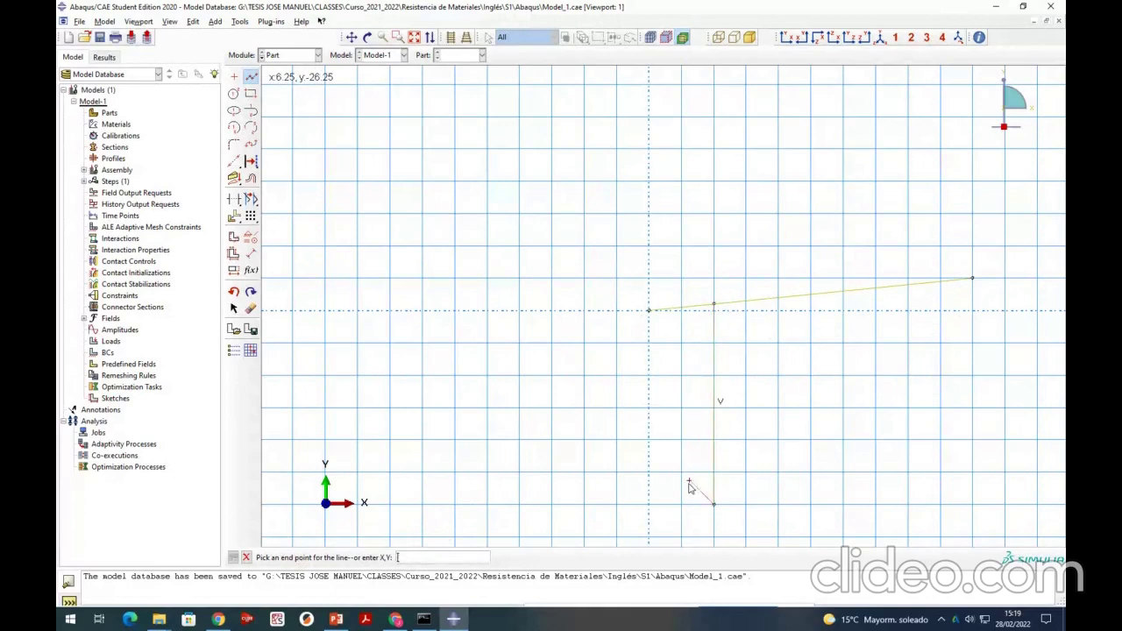
pyautogui.rightClick(794, 439)
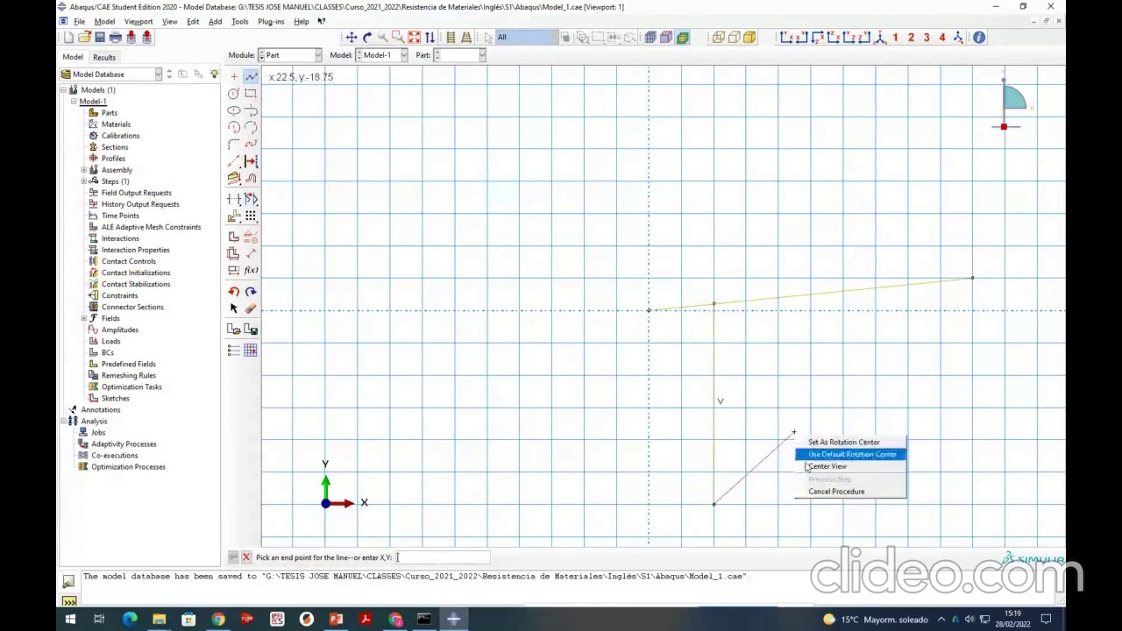
pyautogui.click(822, 492)
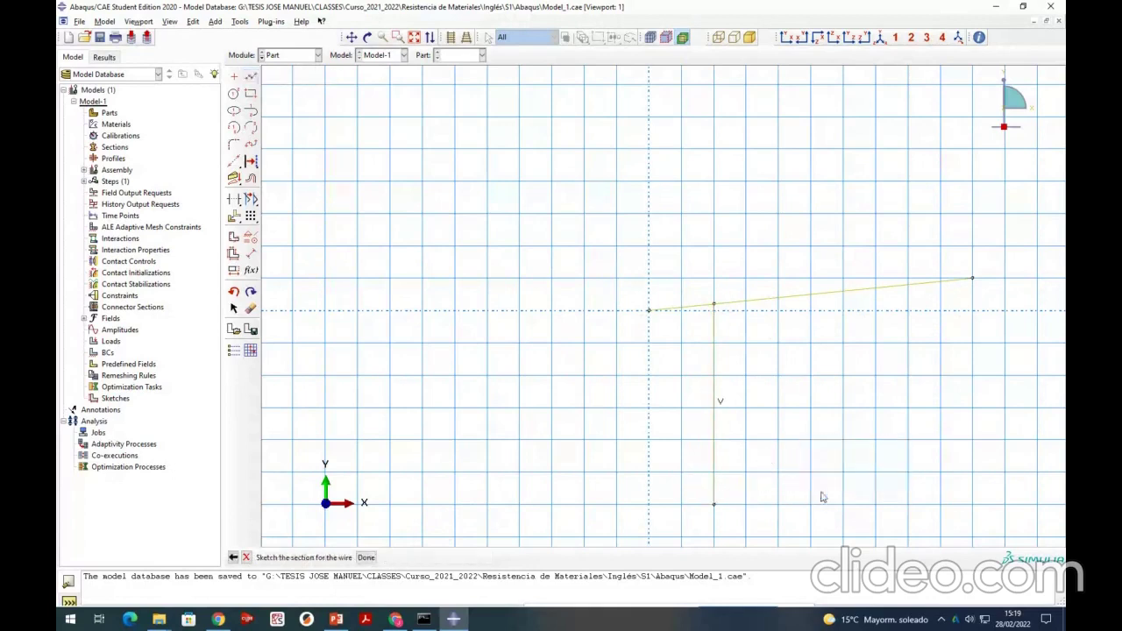
# - Draw the second vertical pillar from the deck at X 40 down to Y -30, level with the first pillar's foot
pyautogui.click(251, 77)
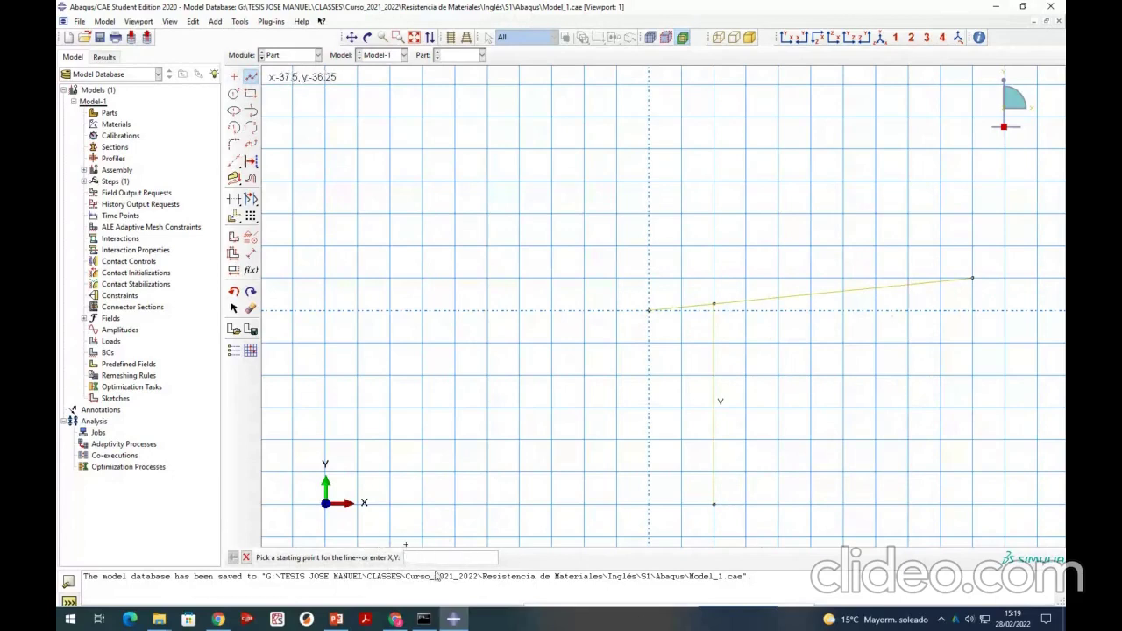
pyautogui.click(909, 286)
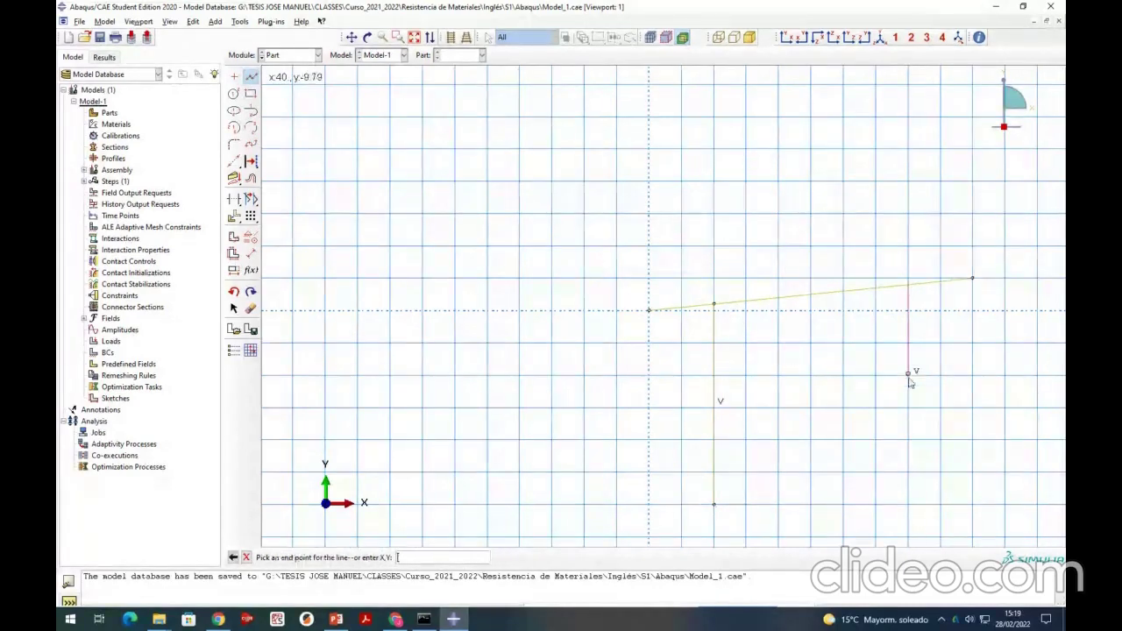
pyautogui.click(909, 505)
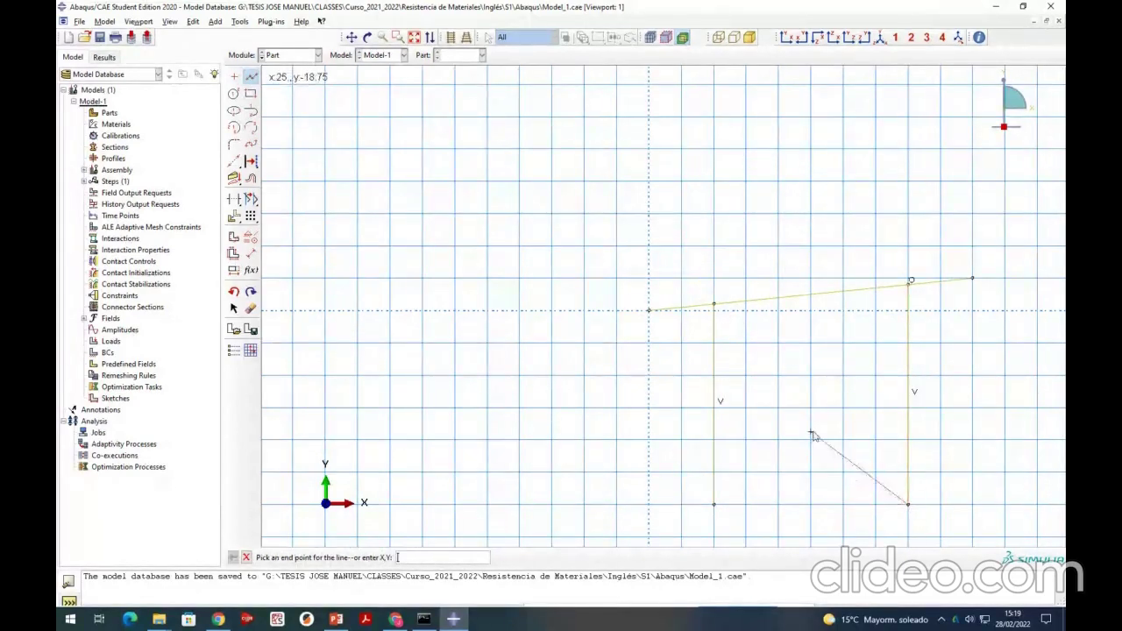
pyautogui.rightClick(812, 429)
pyautogui.click(841, 490)
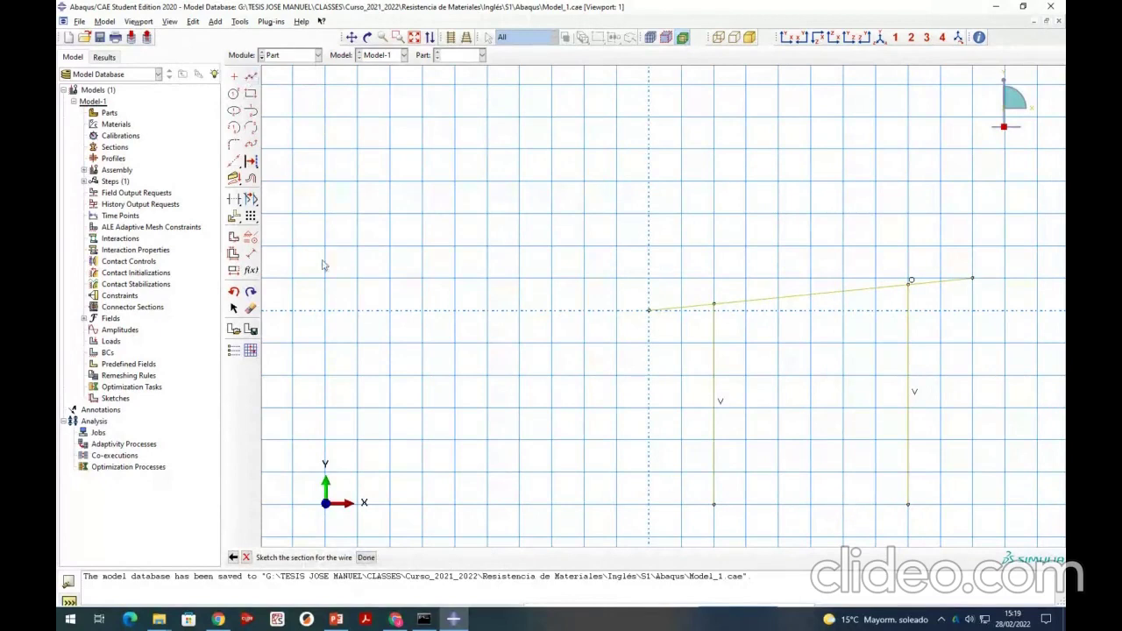
# - Draw a cable line from an apex at 25,17.5 to the deck's end at the origin
pyautogui.click(251, 76)
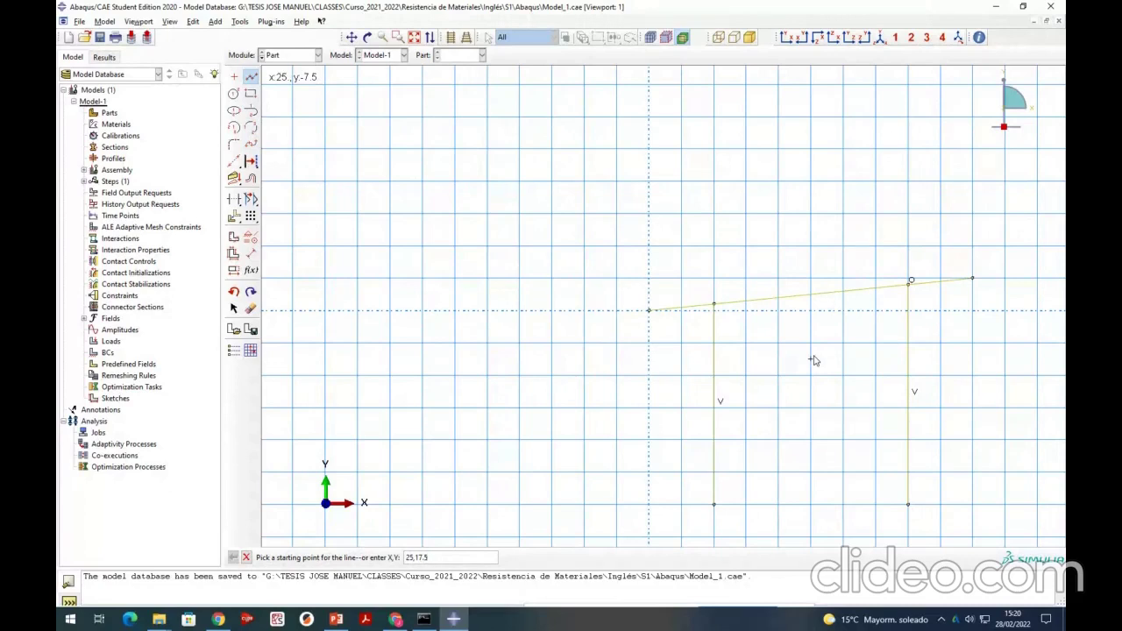
pyautogui.press('Return')
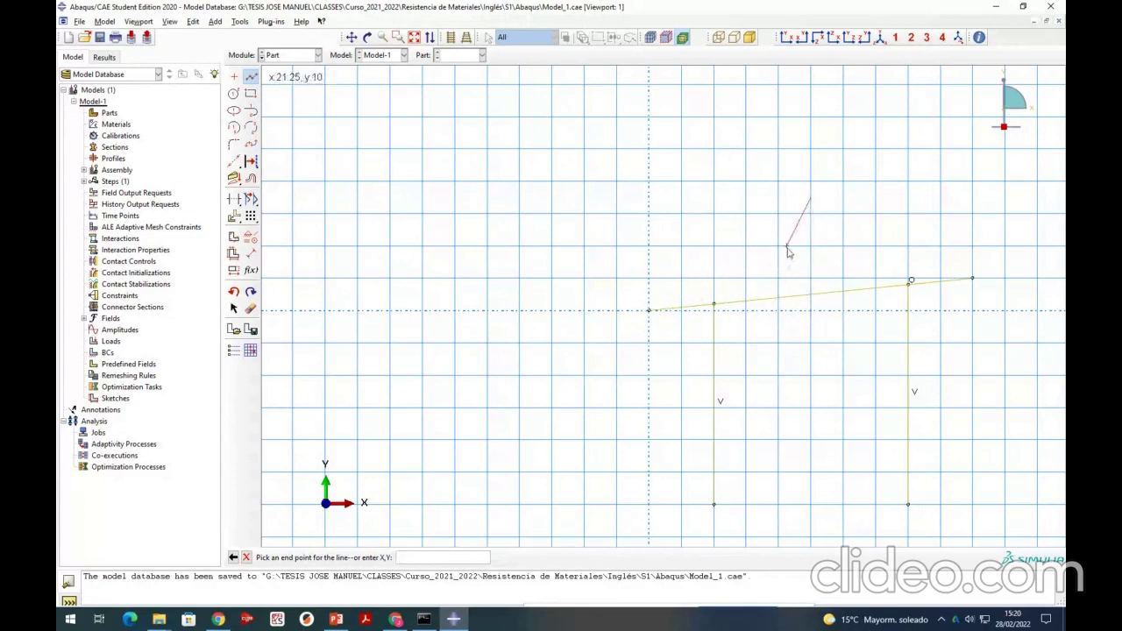
pyautogui.click(649, 310)
pyautogui.rightClick(712, 216)
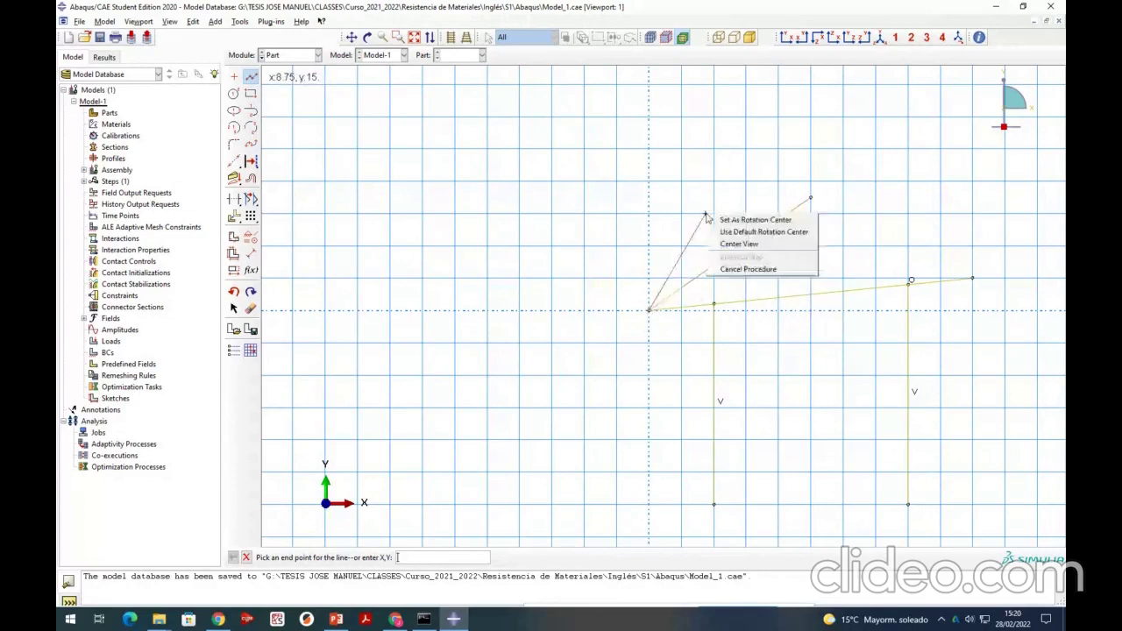
pyautogui.click(732, 268)
# - Draw cable lines from the top of the pillar at X 10 to the apex and on to the deck's higher end
pyautogui.click(251, 76)
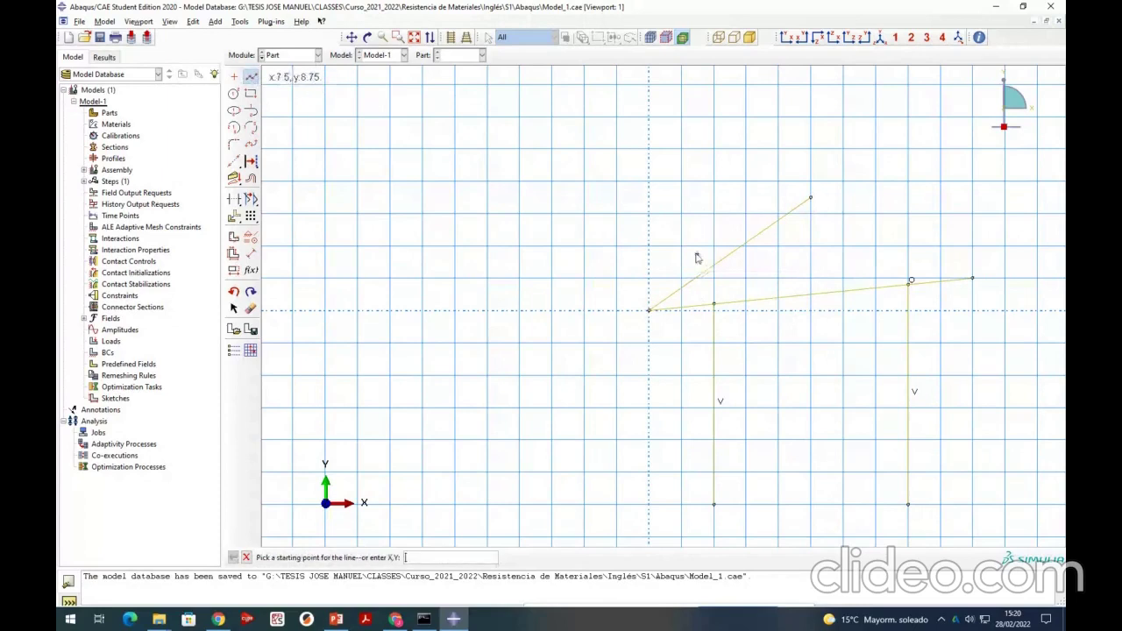
pyautogui.click(715, 304)
pyautogui.click(810, 198)
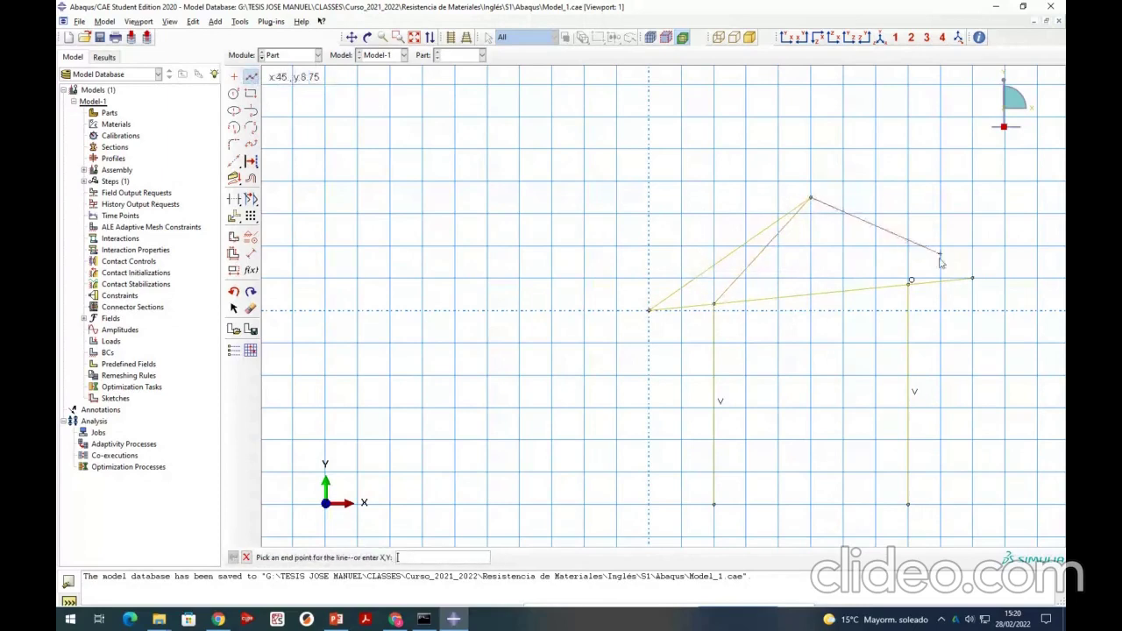
pyautogui.click(973, 279)
pyautogui.rightClick(956, 222)
pyautogui.click(982, 275)
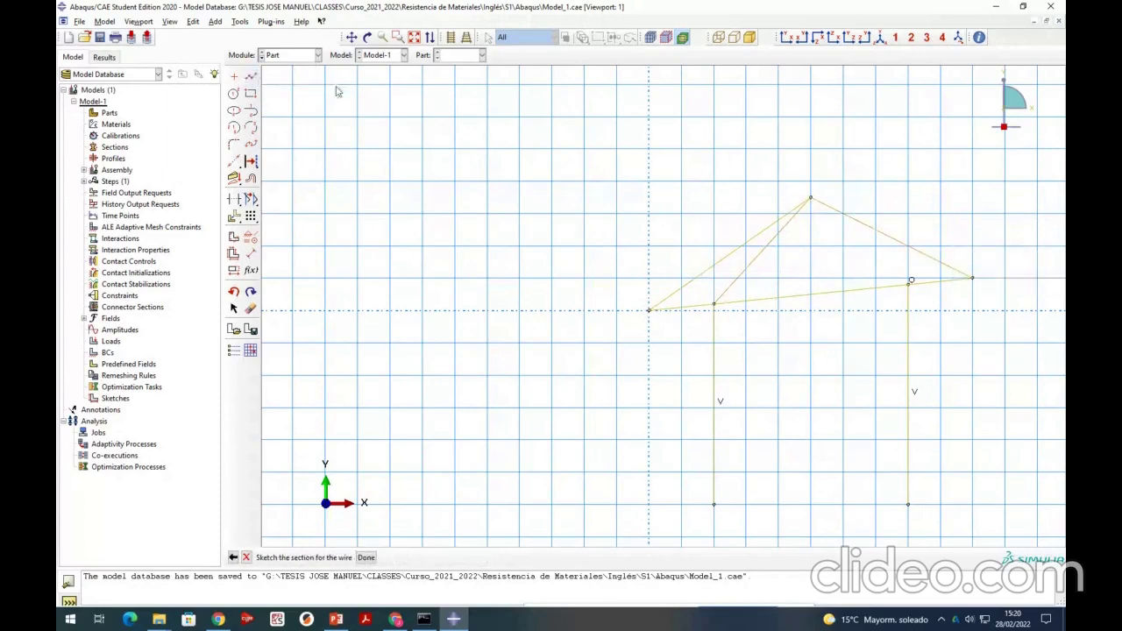
# - Draw cable lines from the top of the pillar at X 40 to the apex and vertically down to the deck at X 25
pyautogui.click(250, 76)
pyautogui.click(912, 280)
pyautogui.click(810, 198)
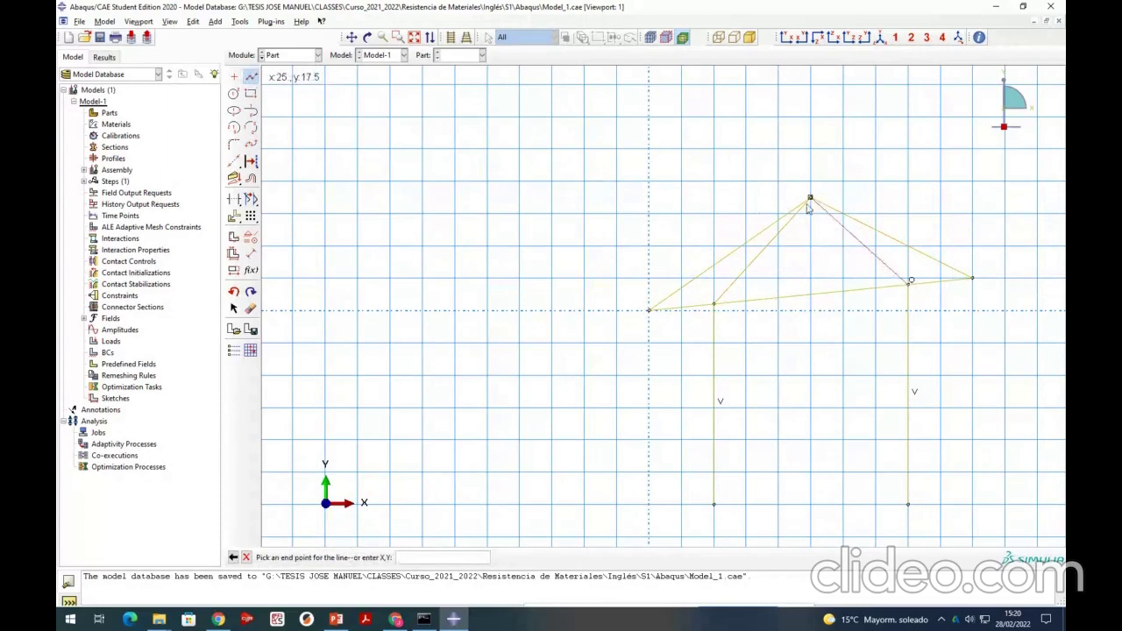
pyautogui.click(811, 292)
pyautogui.rightClick(720, 162)
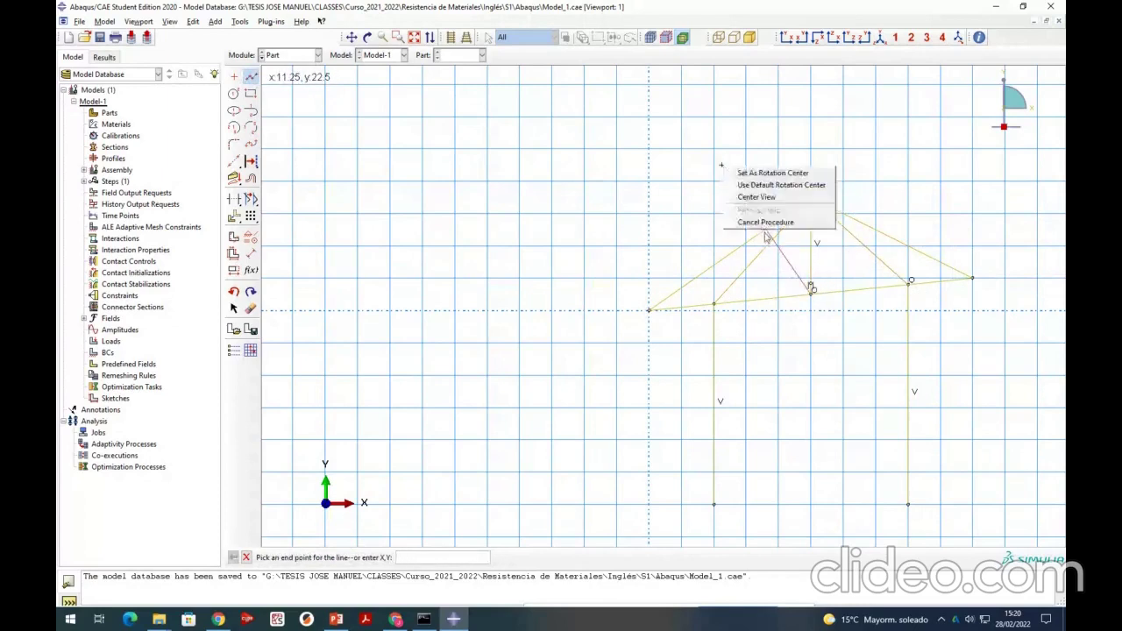
pyautogui.click(820, 225)
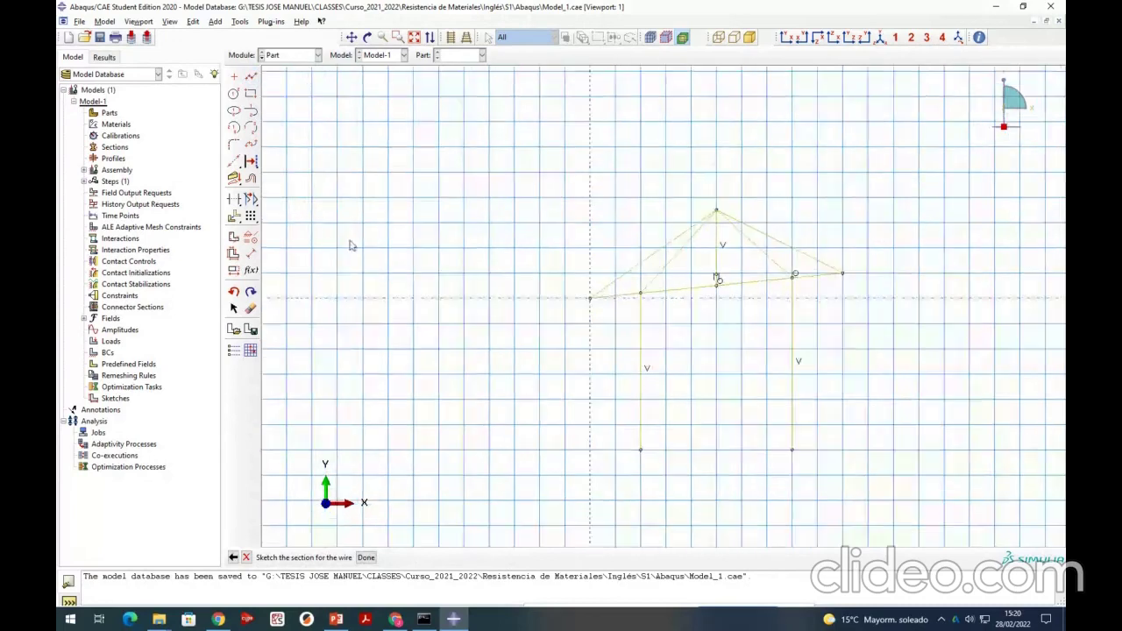
# - Finish the wire sketch to create the bridge part and switch to the Property module
pyautogui.click(366, 557)
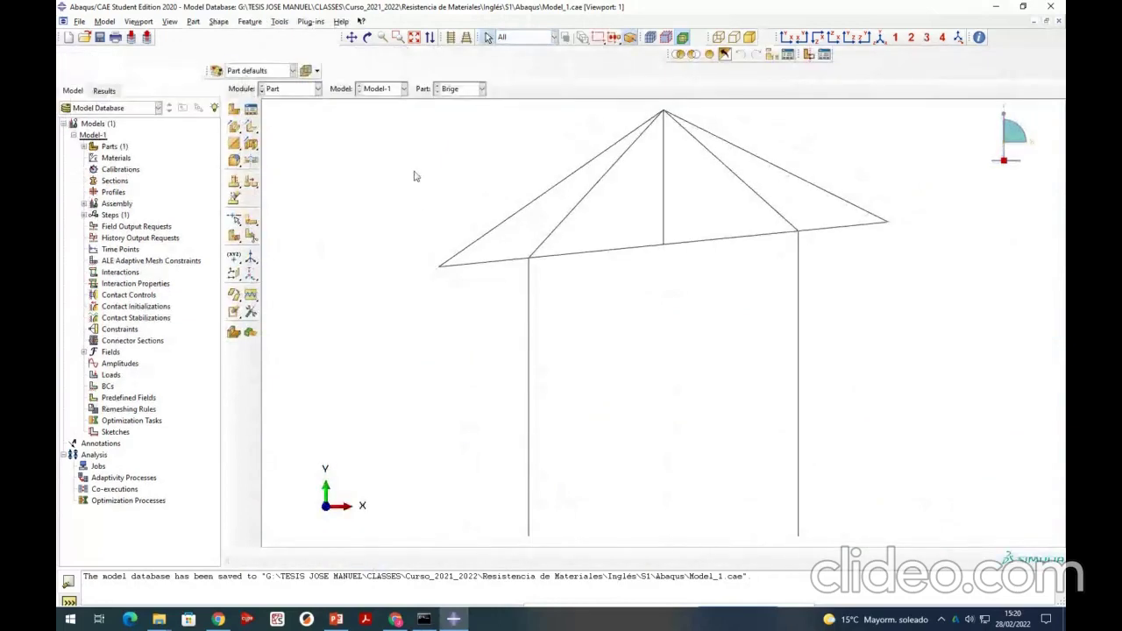
pyautogui.click(309, 91)
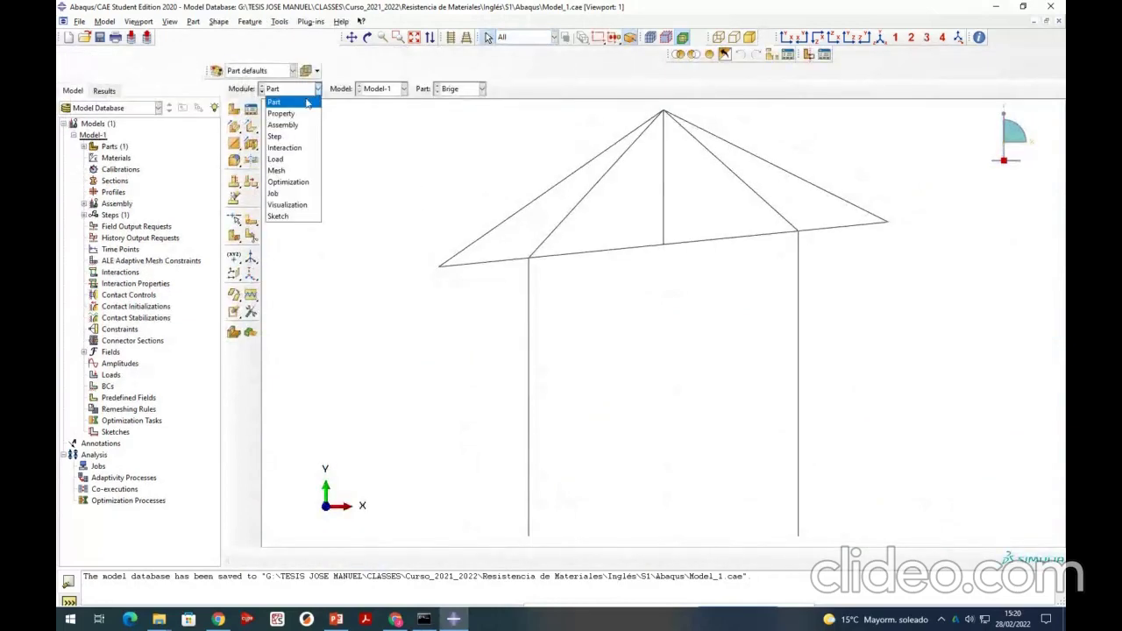
pyautogui.click(296, 115)
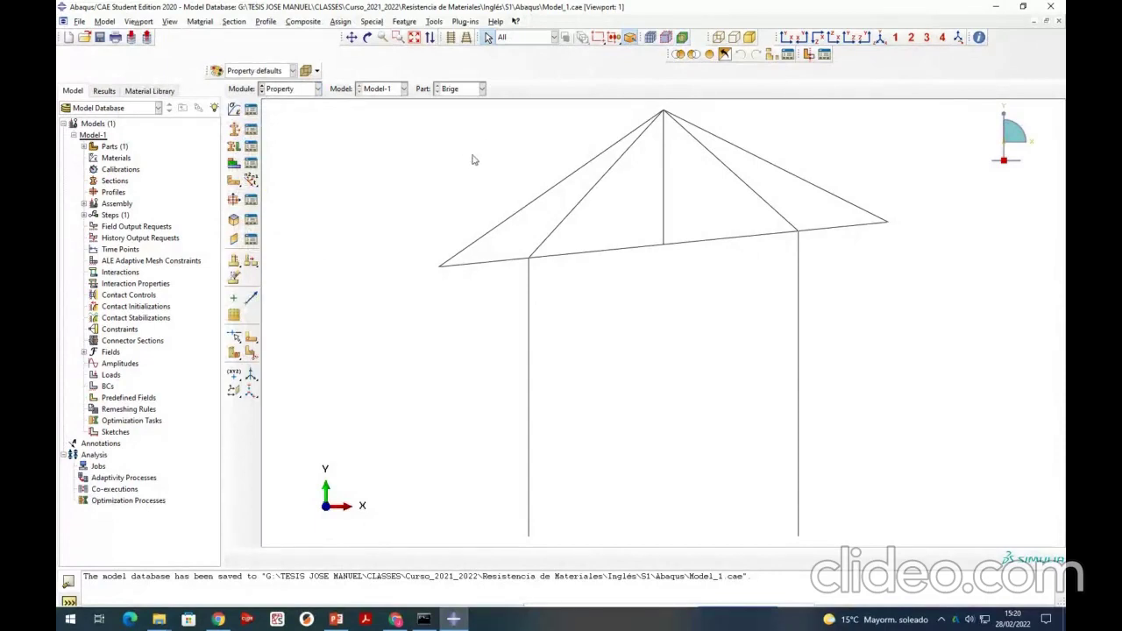
# - Highlight the five upper cables together with the four deck segments, and clear the selection
pyautogui.moveTo(472, 156); pyautogui.dragTo(940, 181)
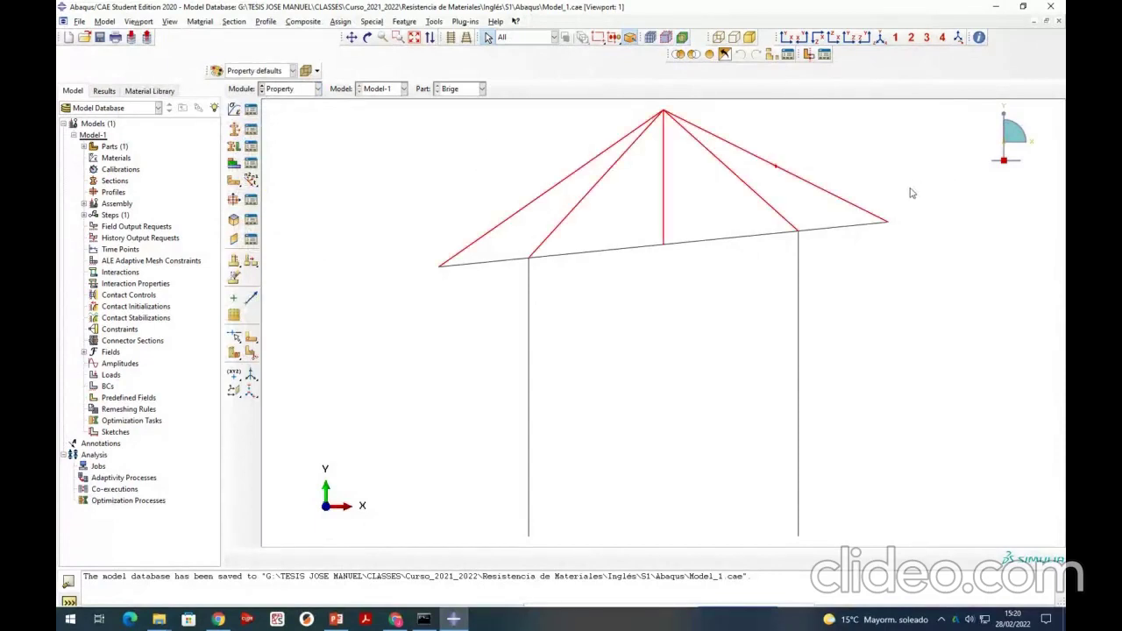
pyautogui.keyDown('shift'); pyautogui.click(504, 259); pyautogui.keyUp('shift')
pyautogui.keyDown('shift'); pyautogui.click(587, 250); pyautogui.keyUp('shift')
pyautogui.keyDown('shift'); pyautogui.click(761, 234); pyautogui.keyUp('shift')
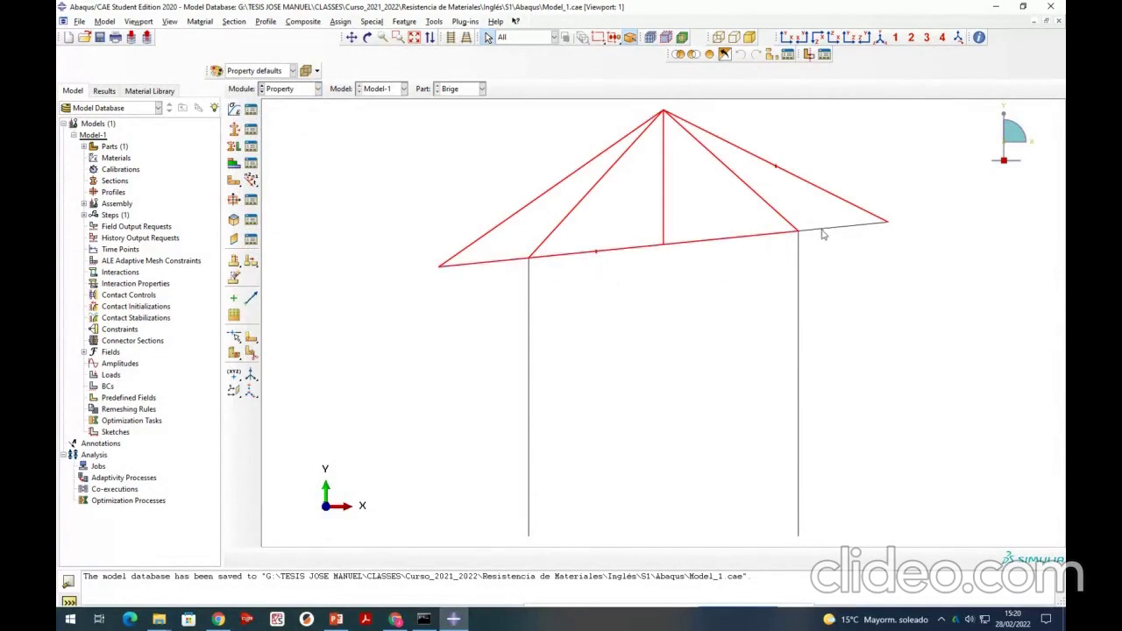
pyautogui.keyDown('shift'); pyautogui.click(833, 229); pyautogui.keyUp('shift')
pyautogui.click(422, 193)
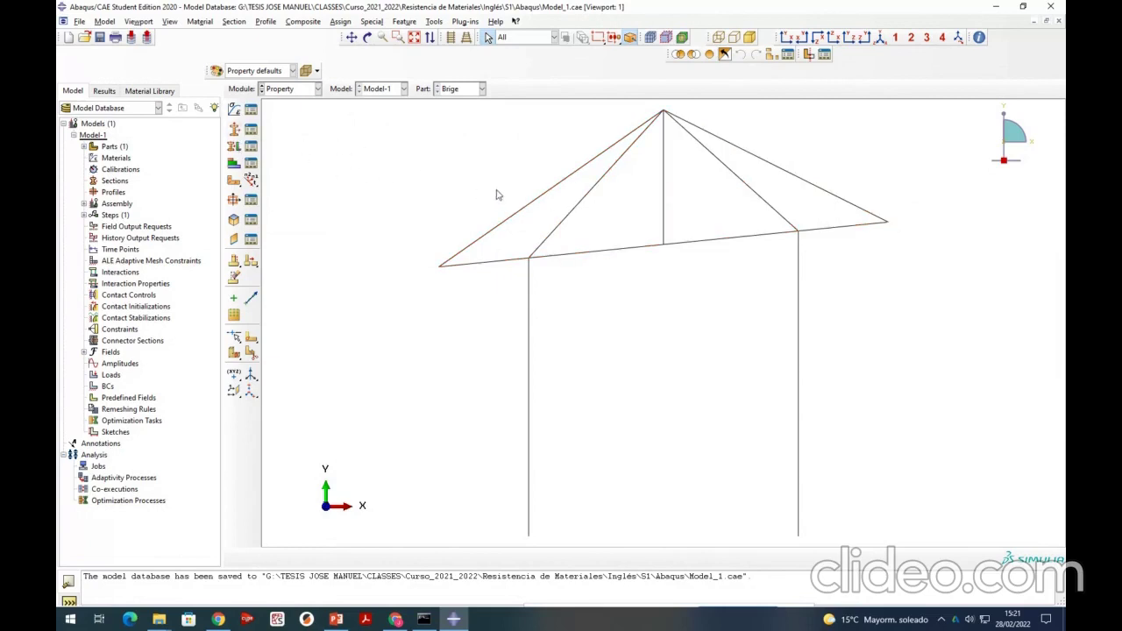
# - Highlight the cables, the deck segments and the two vertical pillars as separate groups, and clear the selection
pyautogui.moveTo(500, 195); pyautogui.dragTo(925, 208)
pyautogui.click(485, 275)
pyautogui.keyDown('shift'); pyautogui.click(481, 263); pyautogui.keyUp('shift')
pyautogui.keyDown('shift'); pyautogui.click(644, 245); pyautogui.keyUp('shift')
pyautogui.keyDown('shift'); pyautogui.click(692, 241); pyautogui.keyUp('shift')
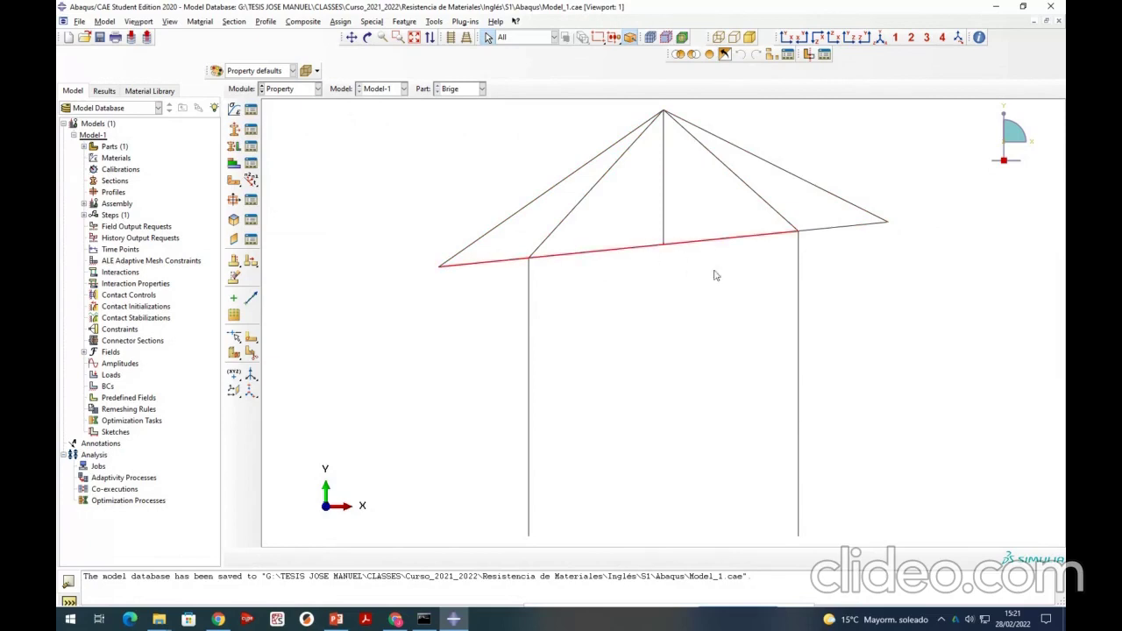
pyautogui.keyDown('shift'); pyautogui.click(835, 242); pyautogui.keyUp('shift')
pyautogui.moveTo(946, 342); pyautogui.dragTo(639, 410)
pyautogui.moveTo(978, 386); pyautogui.dragTo(430, 469)
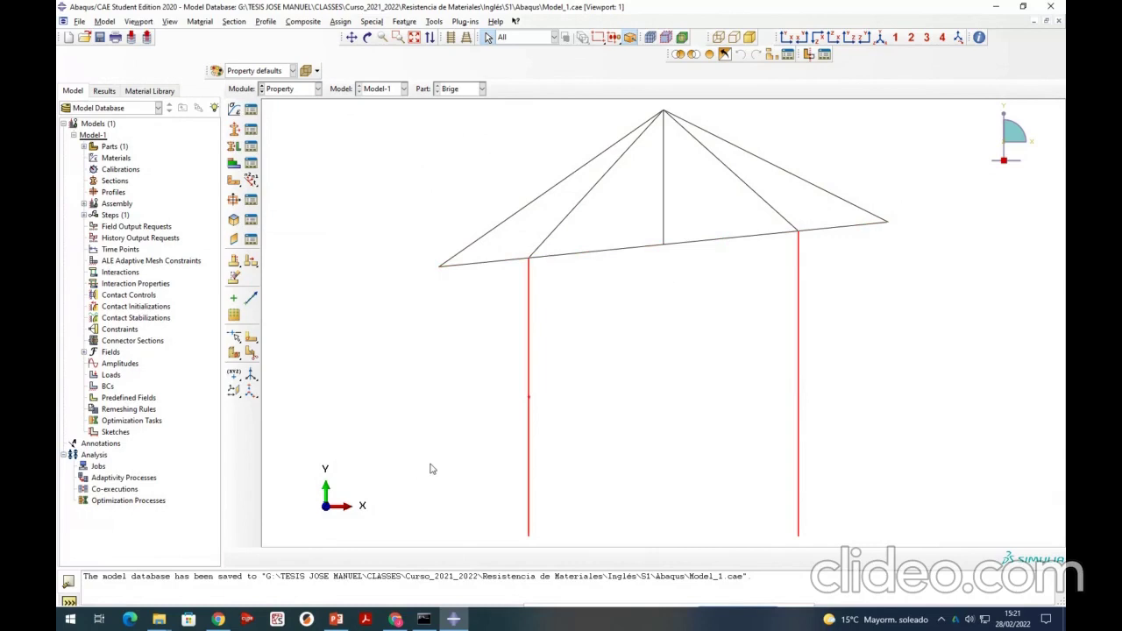
pyautogui.click(482, 393)
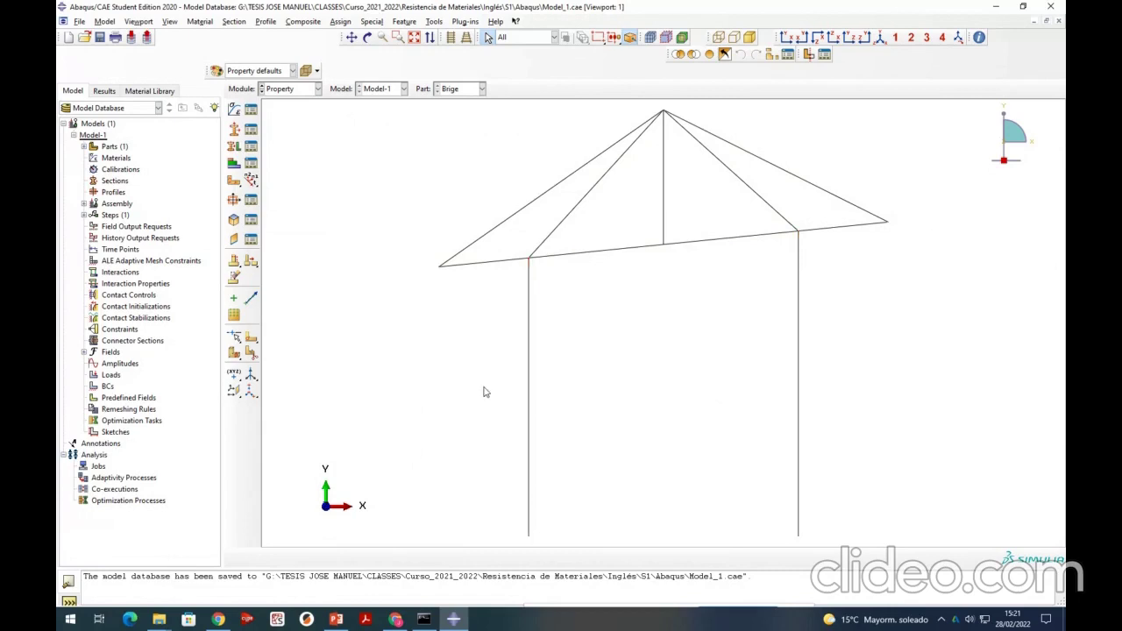
# - Create a material named Concrete and give it a uniform mass density of 7800
pyautogui.click(234, 109)
pyautogui.write('Concrete')
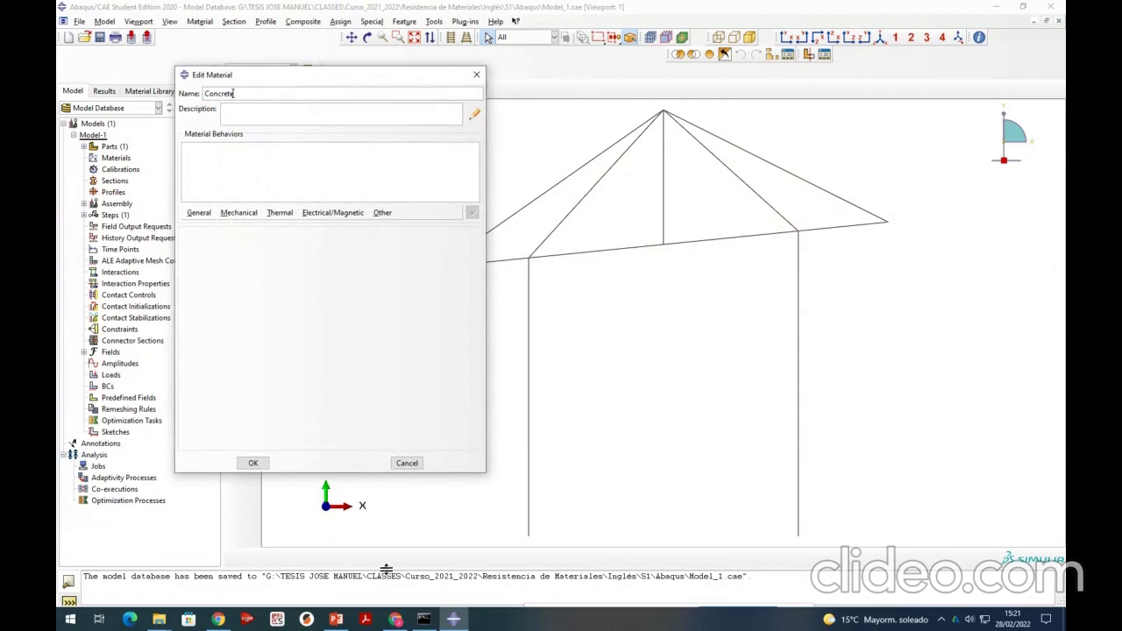
pyautogui.click(336, 619)
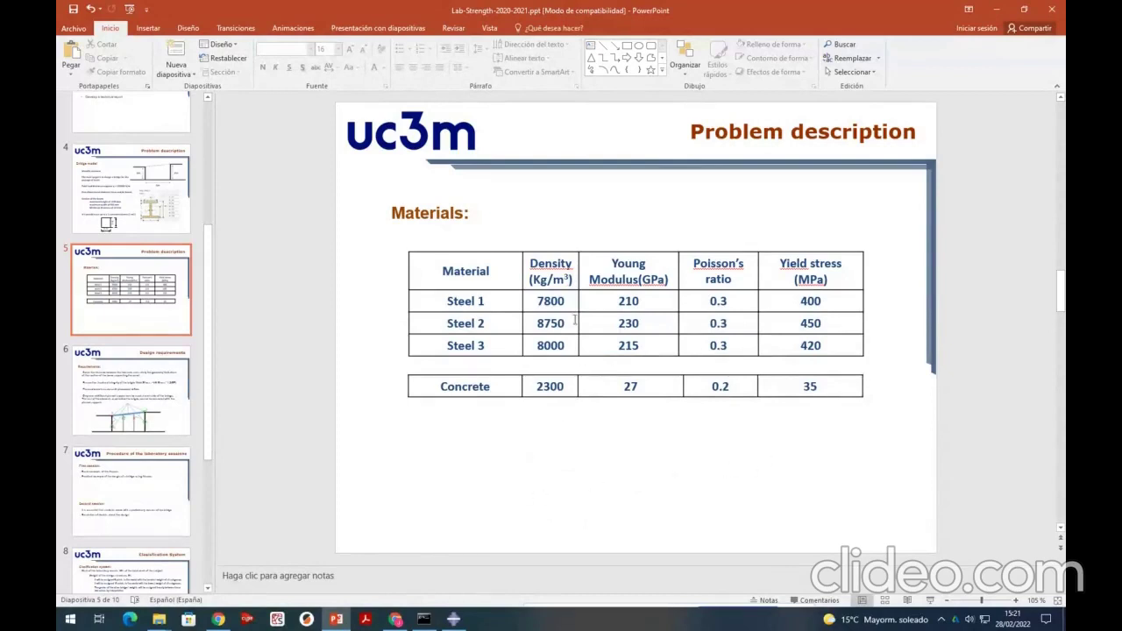
pyautogui.click(453, 619)
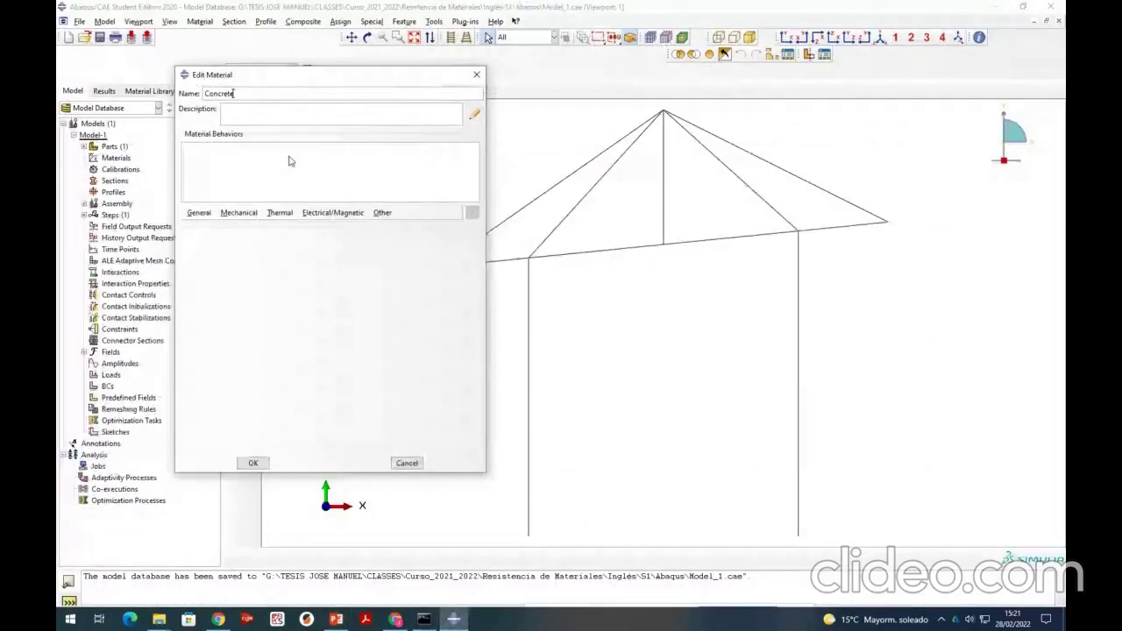
pyautogui.click(199, 212)
pyautogui.click(215, 233)
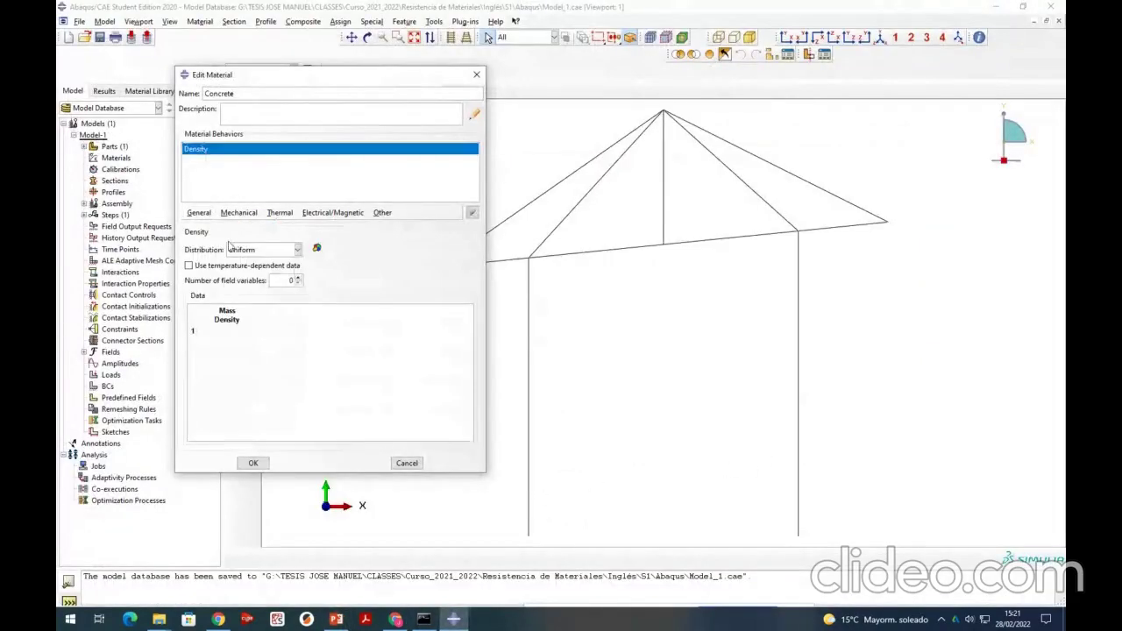
pyautogui.click(215, 332)
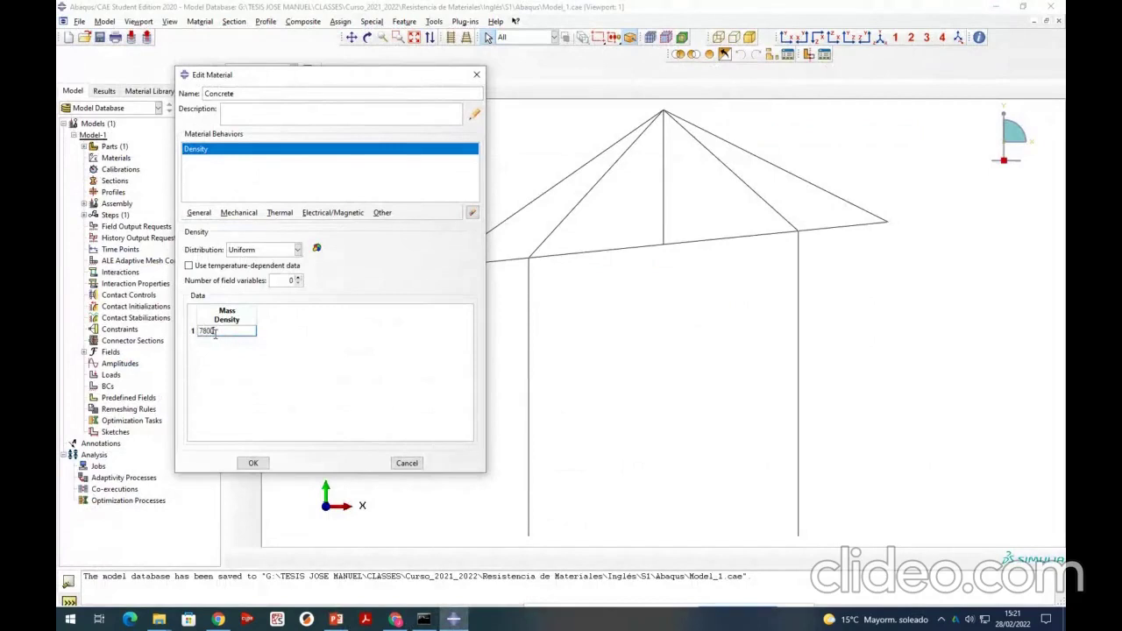
pyautogui.click(261, 368)
# - Add isotropic elastic behaviour to the Concrete material
pyautogui.click(239, 212)
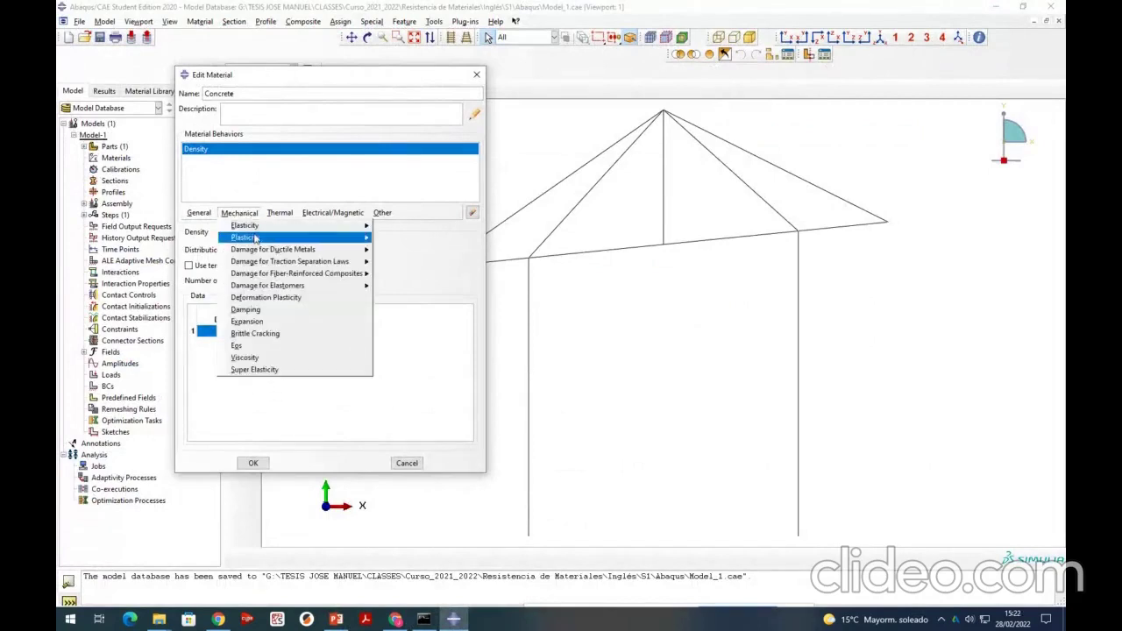
pyautogui.moveTo(253, 230)
pyautogui.click(396, 226)
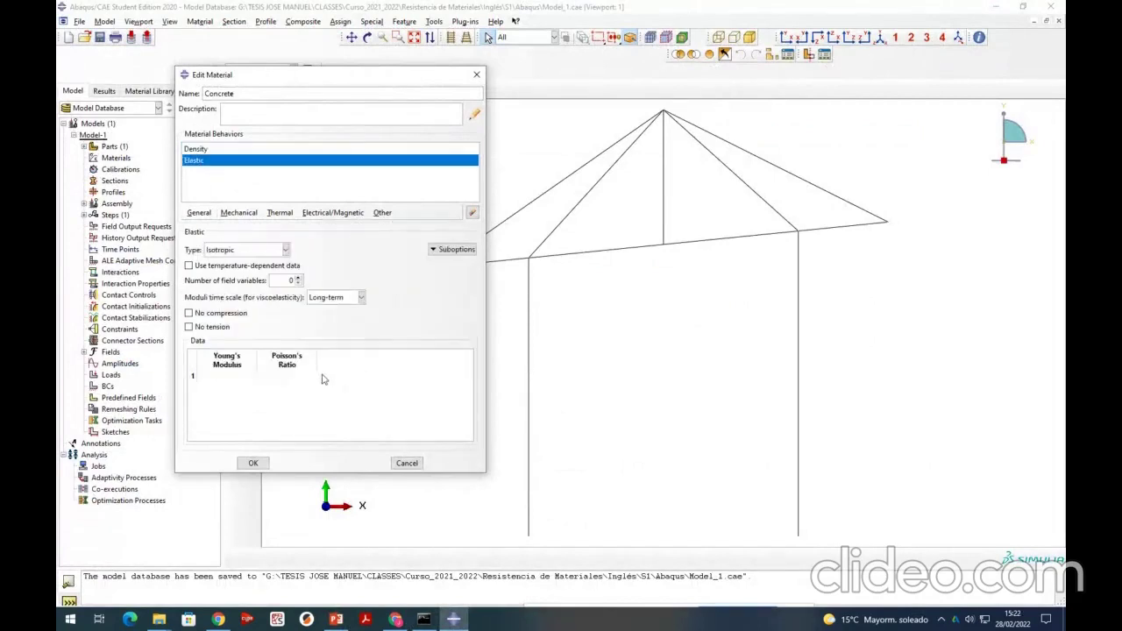
pyautogui.click(245, 377)
# - Look up the Young's modulus unit and the Steel 1 value in the PowerPoint materials table, and return to Abaqus
pyautogui.click(336, 619)
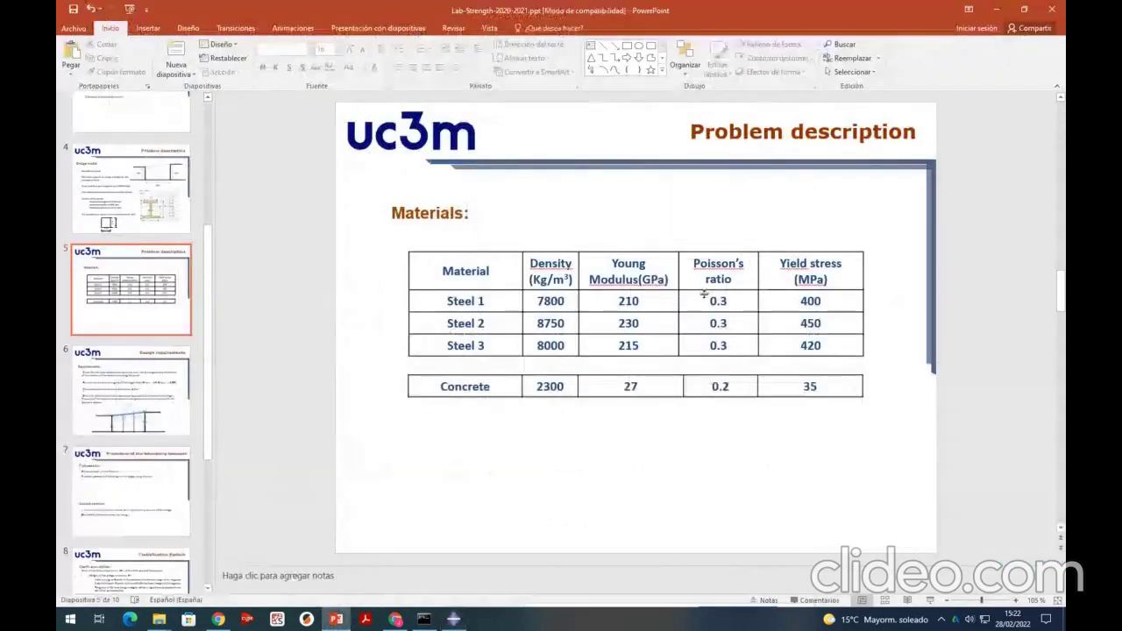
pyautogui.click(647, 281)
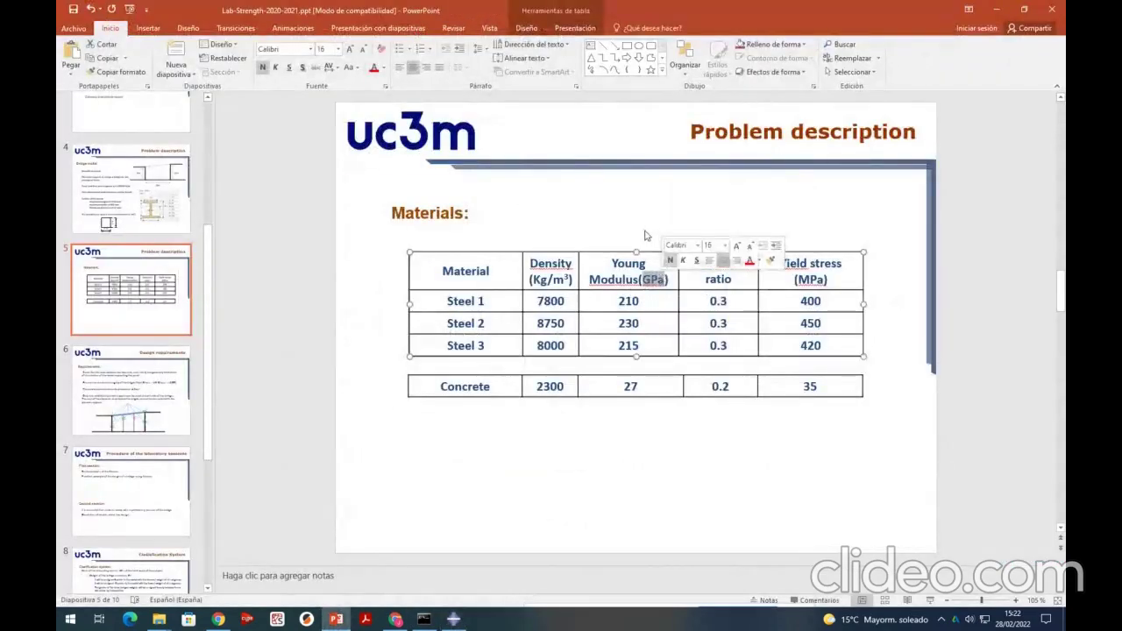
pyautogui.doubleClick(640, 302)
pyautogui.click(604, 220)
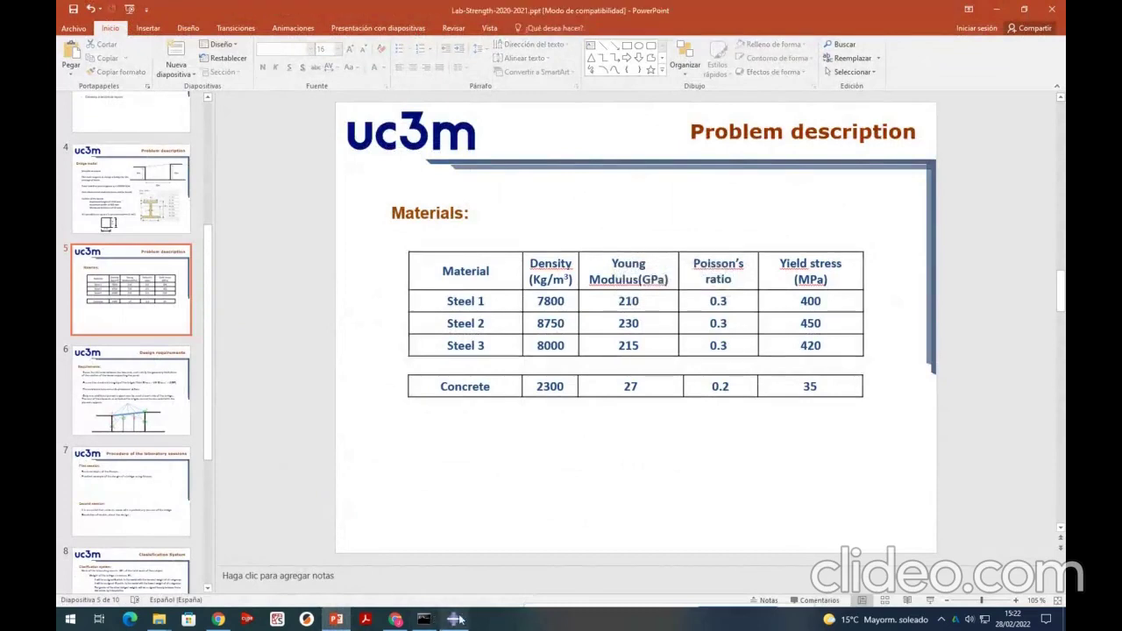
pyautogui.click(455, 619)
pyautogui.write('2')
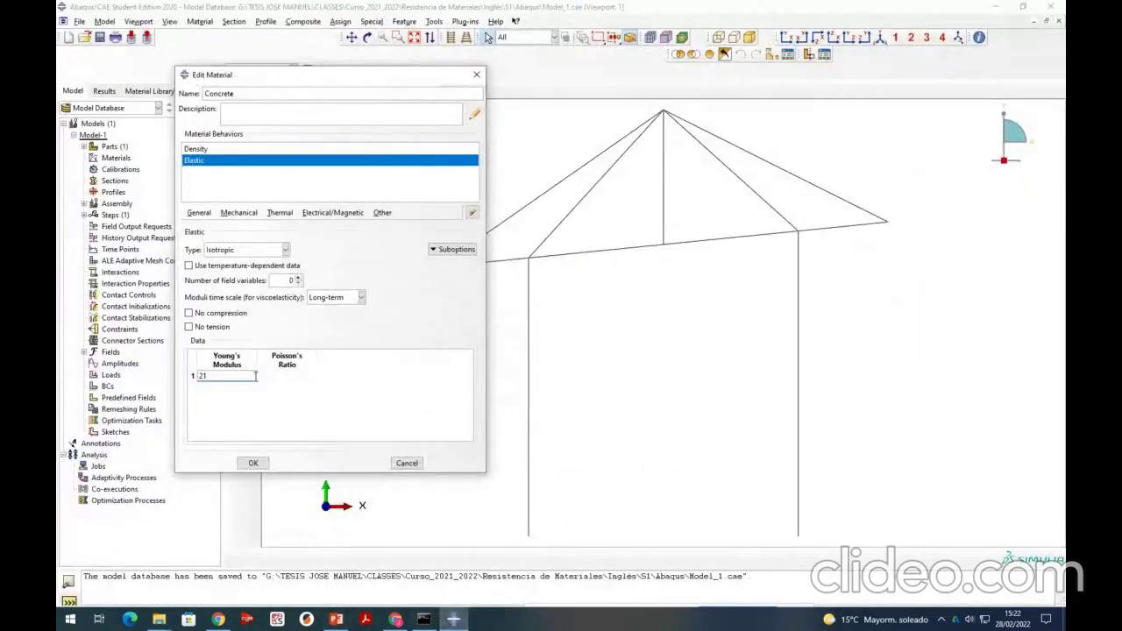
# - Reopen Concrete's density and check the Concrete row against Steel 1 in the PowerPoint materials table
pyautogui.click(210, 150)
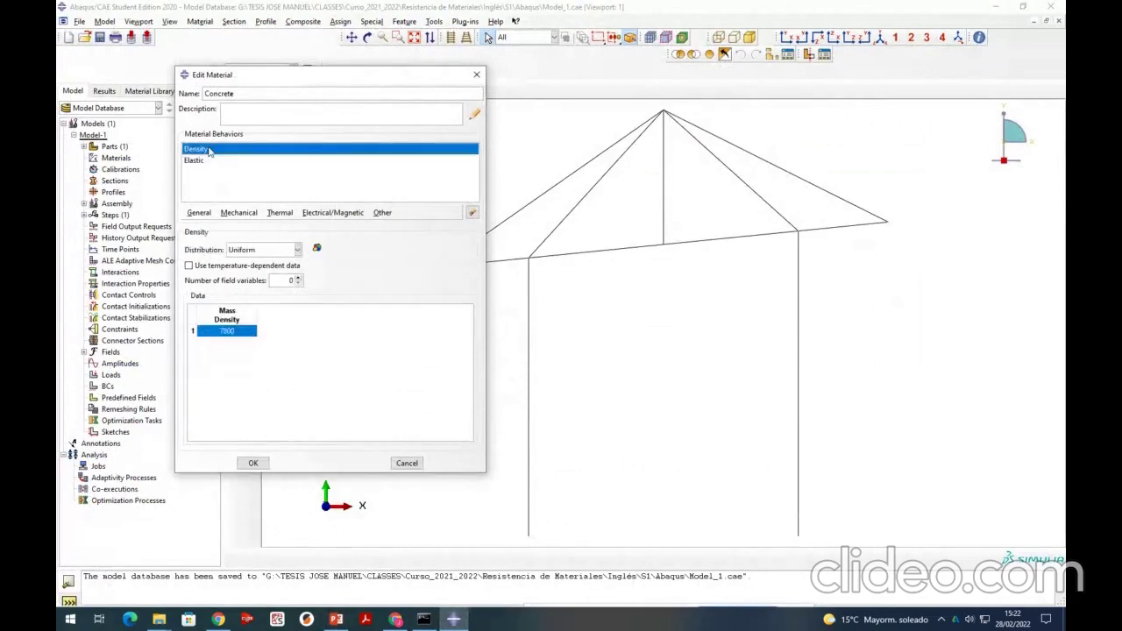
pyautogui.click(240, 335)
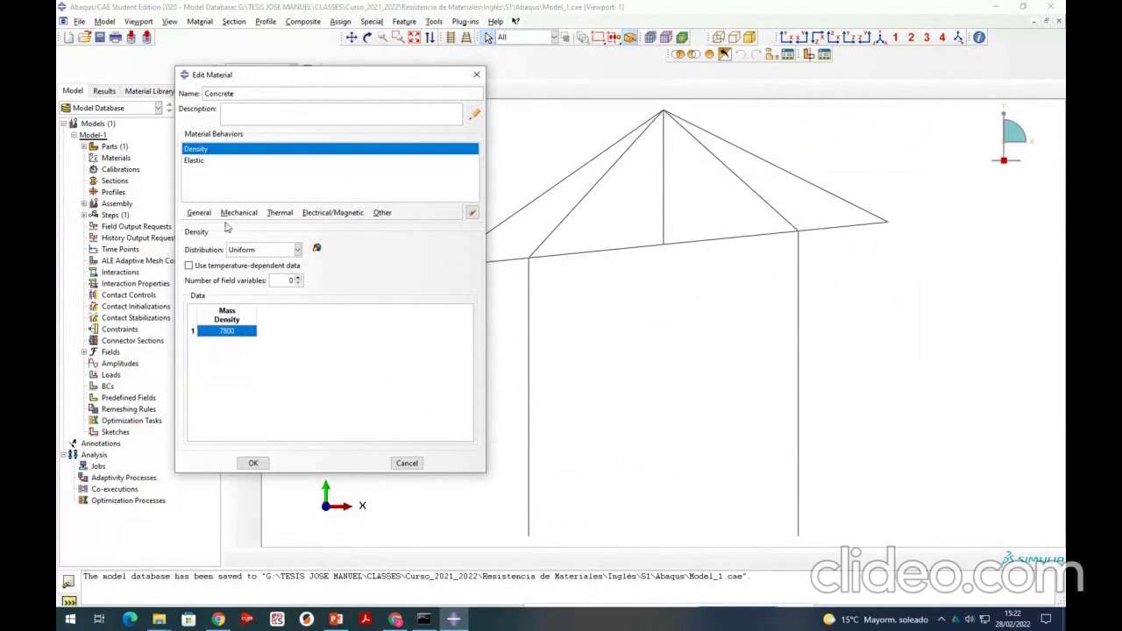
pyautogui.click(336, 619)
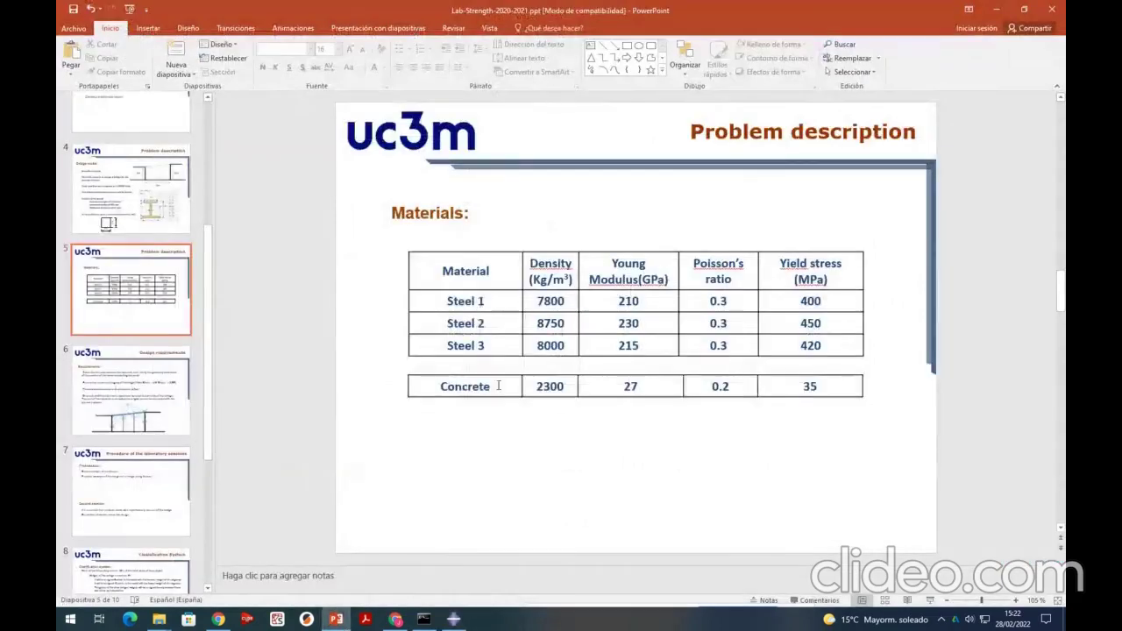
pyautogui.click(465, 387)
pyautogui.click(536, 433)
pyautogui.click(535, 386)
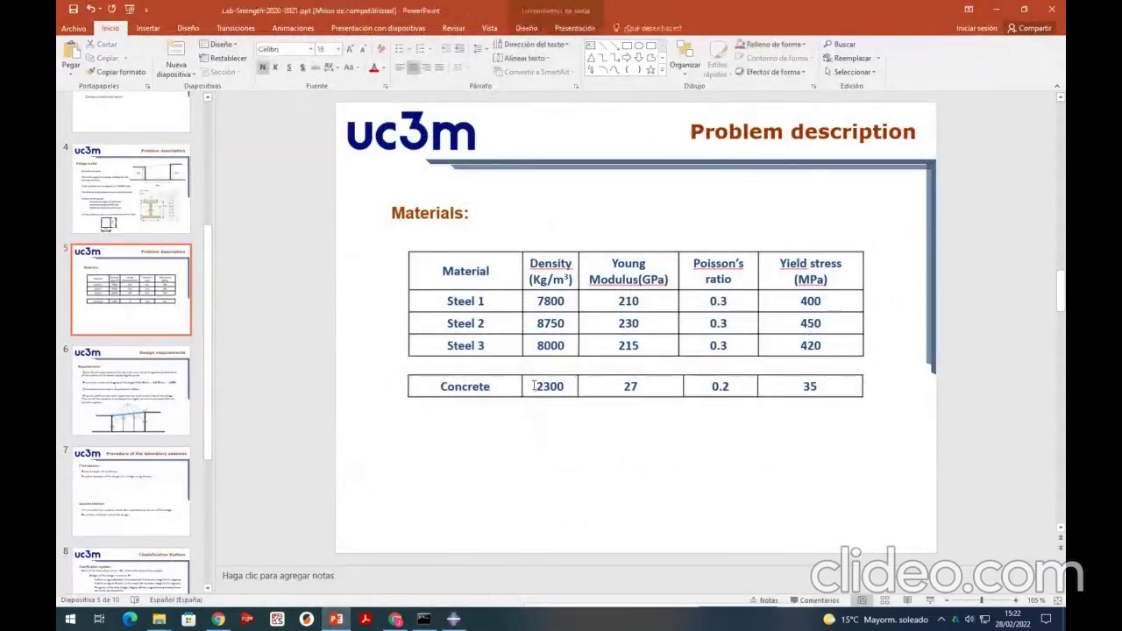
pyautogui.click(421, 566)
pyautogui.doubleClick(531, 388)
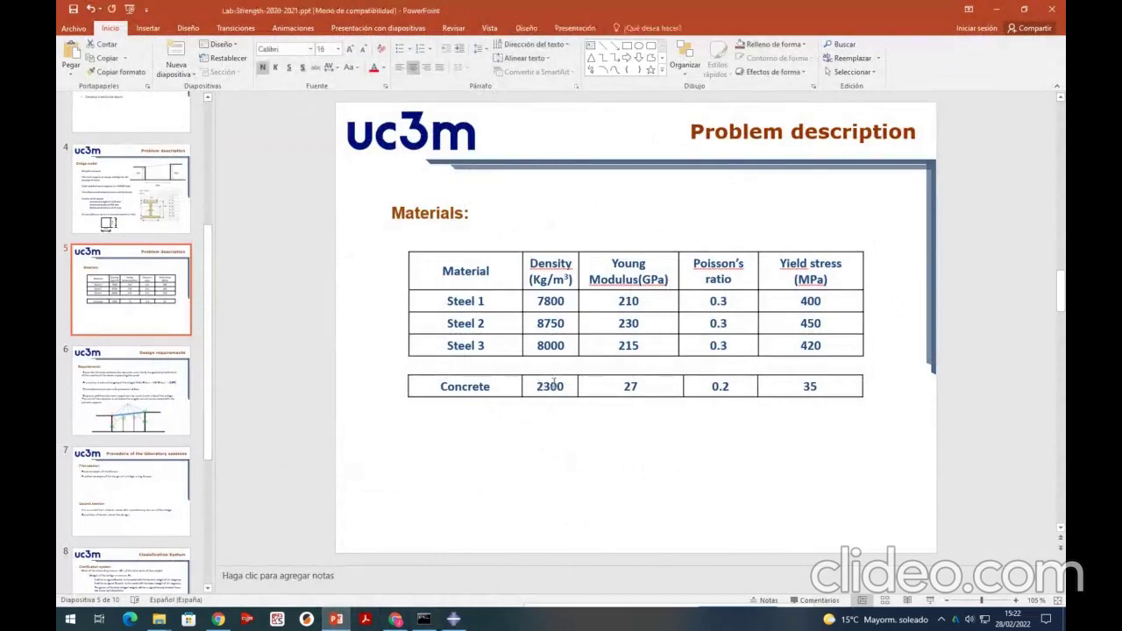
pyautogui.click(566, 439)
pyautogui.doubleClick(545, 301)
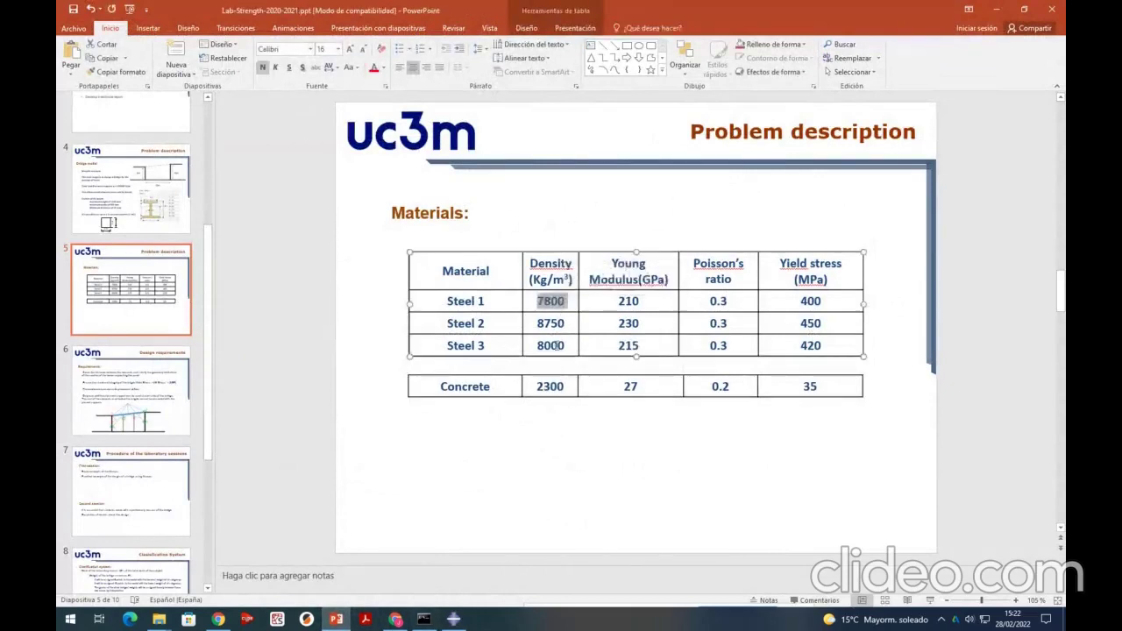
pyautogui.moveTo(544, 386); pyautogui.dragTo(596, 388)
pyautogui.click(526, 500)
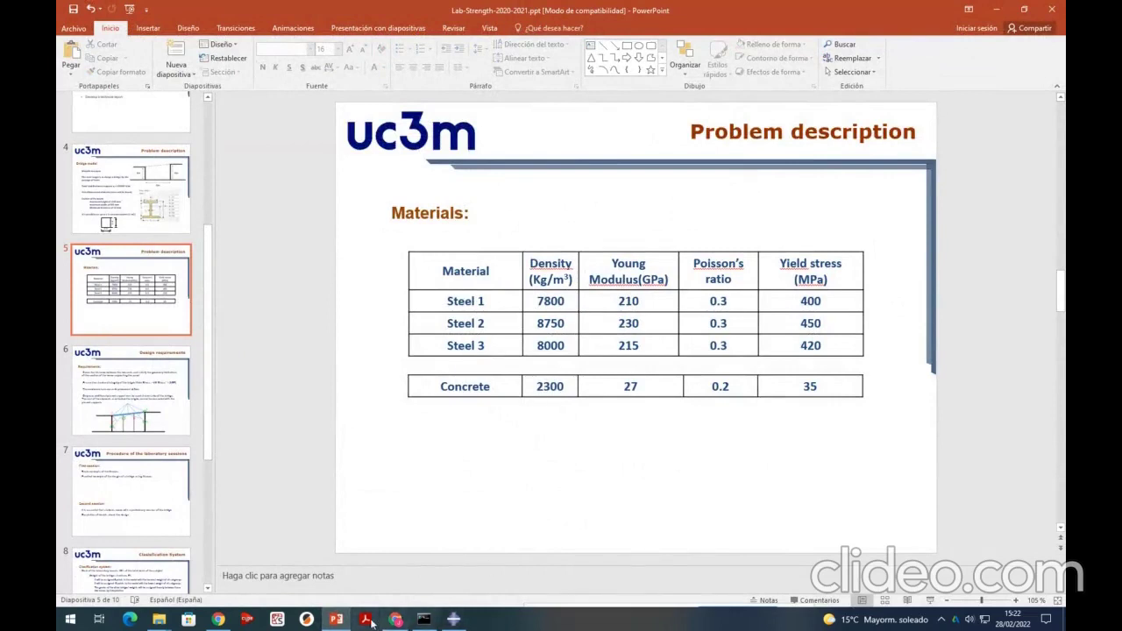
# - Switch back to Abaqus and set Concrete's mass density to 2300
pyautogui.click(454, 619)
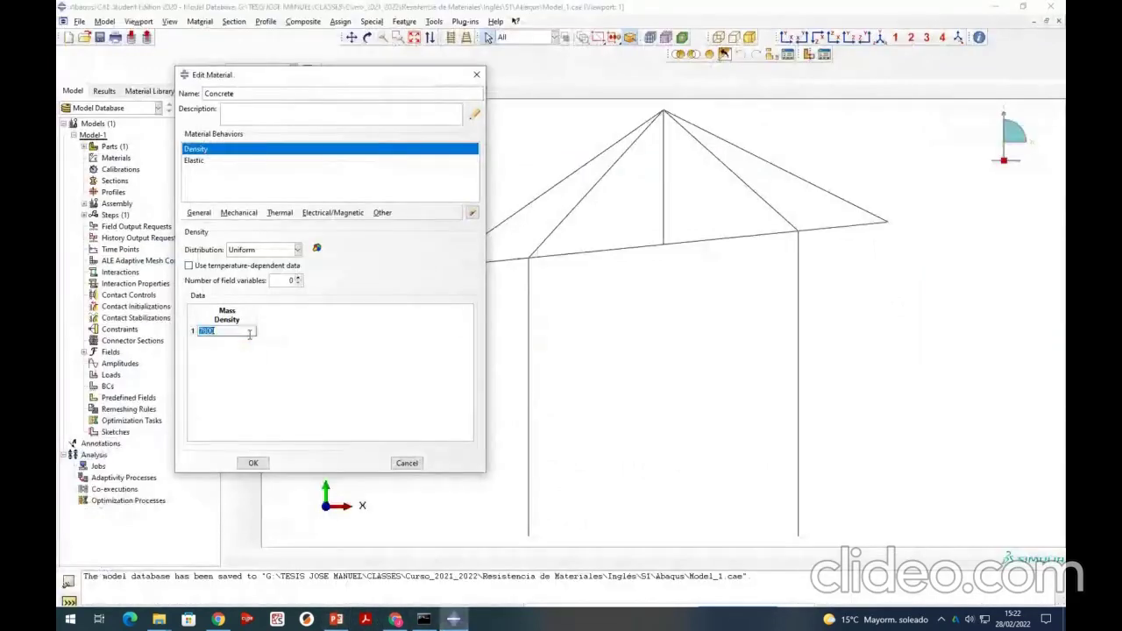
pyautogui.write('2300')
pyautogui.press('Return')
# - Enter Concrete's Young's modulus as 27e9 with its Poisson's ratio from the PowerPoint table, and finish the material
pyautogui.click(202, 162)
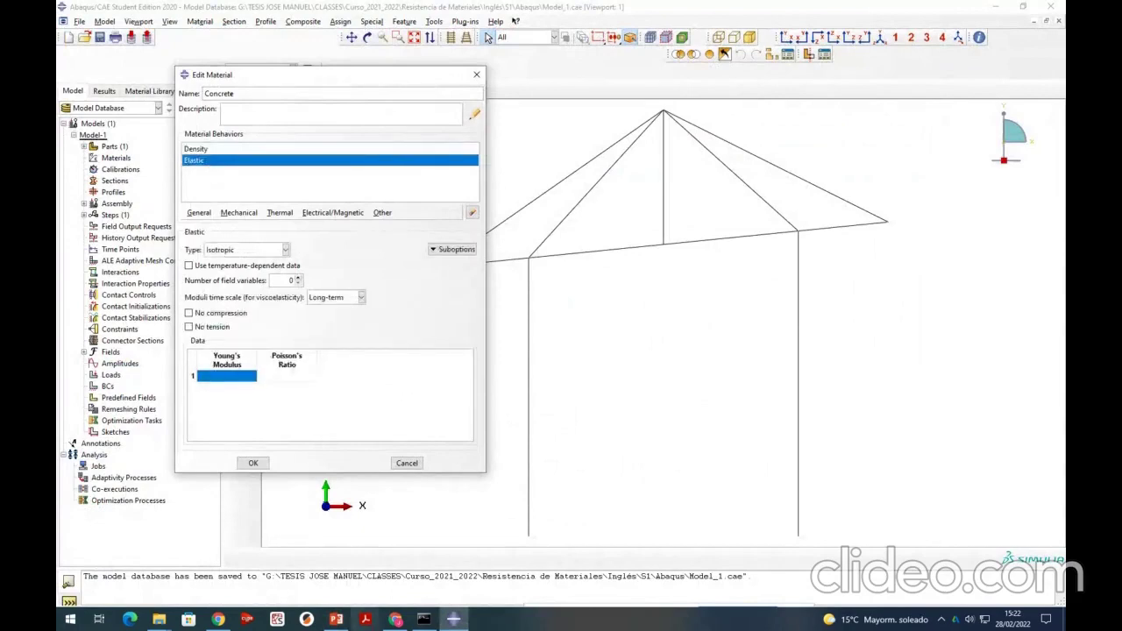
pyautogui.click(335, 619)
pyautogui.doubleClick(640, 386)
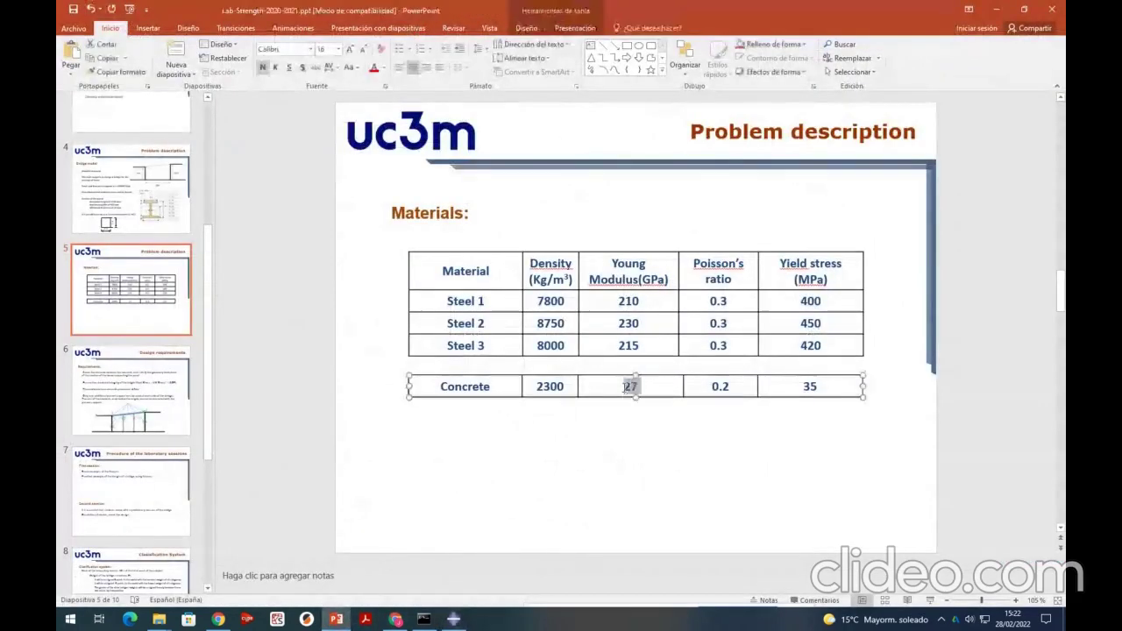
pyautogui.click(453, 619)
pyautogui.click(246, 374)
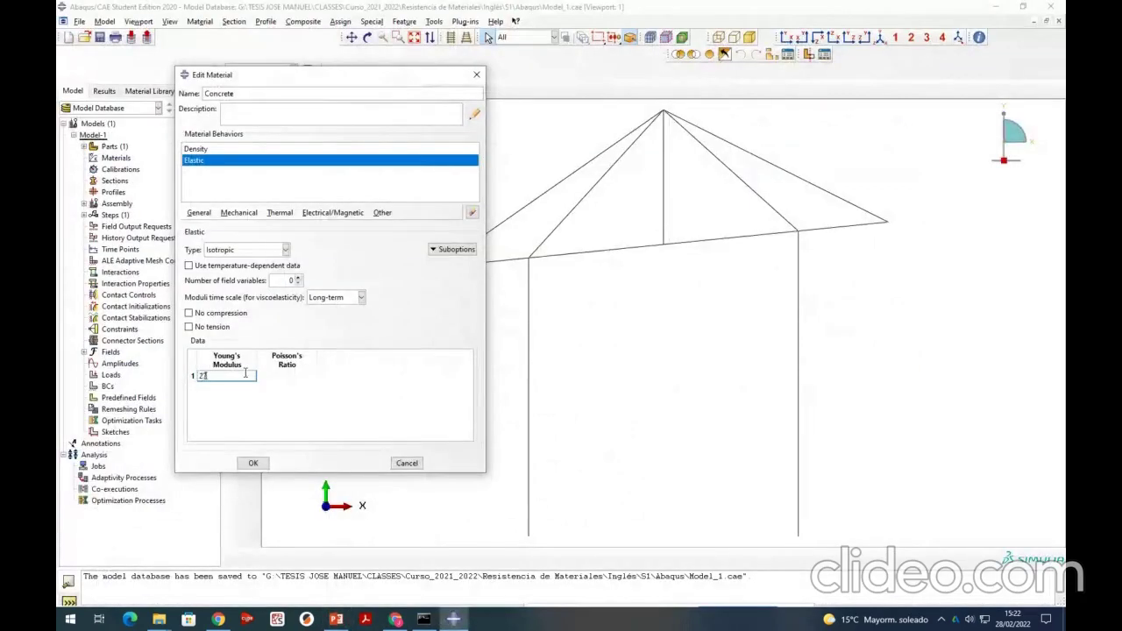
pyautogui.write('27e9')
pyautogui.press('Tab')
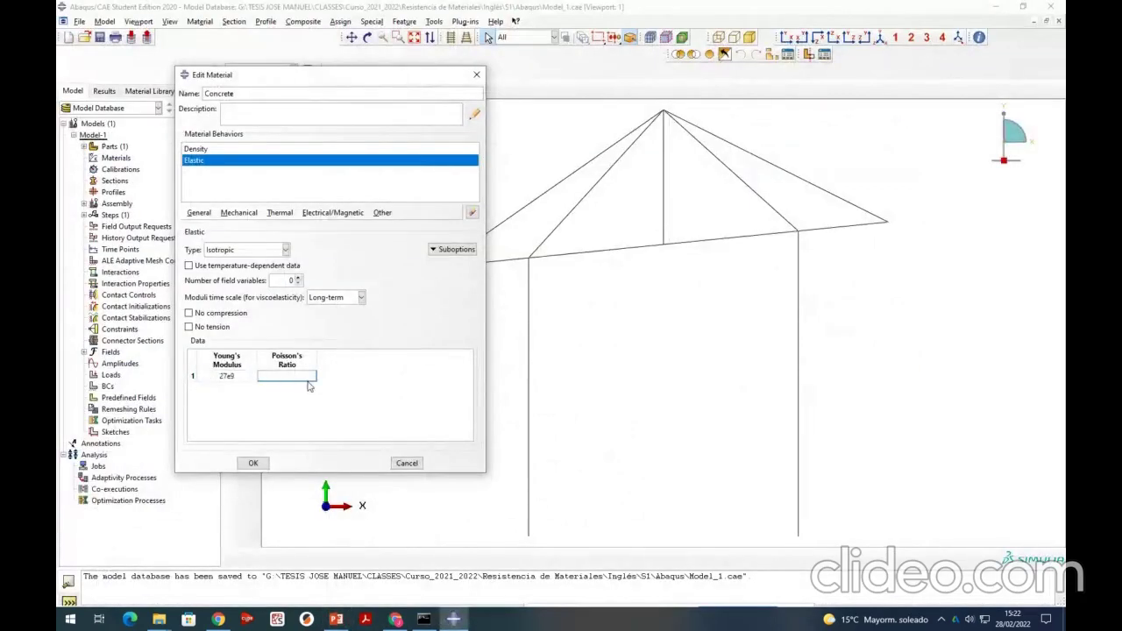
pyautogui.click(253, 463)
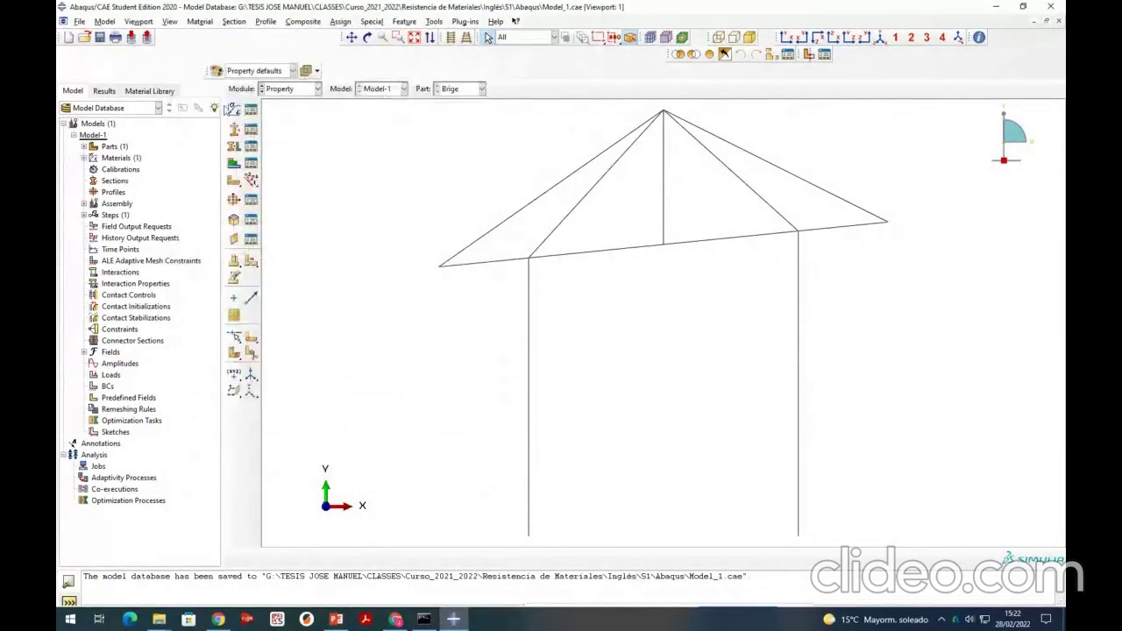
# - Create a second material named Steel1 with a uniform mass density of 7800
pyautogui.click(233, 109)
pyautogui.write('S')
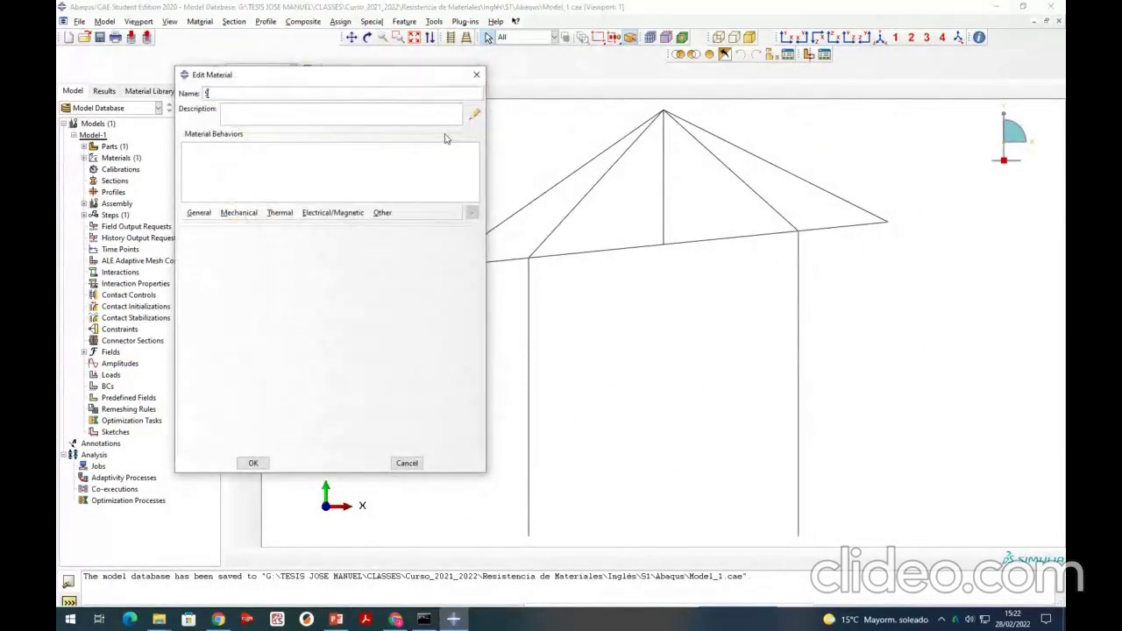
pyautogui.write('teel1')
pyautogui.click(214, 216)
pyautogui.click(221, 230)
pyautogui.click(215, 333)
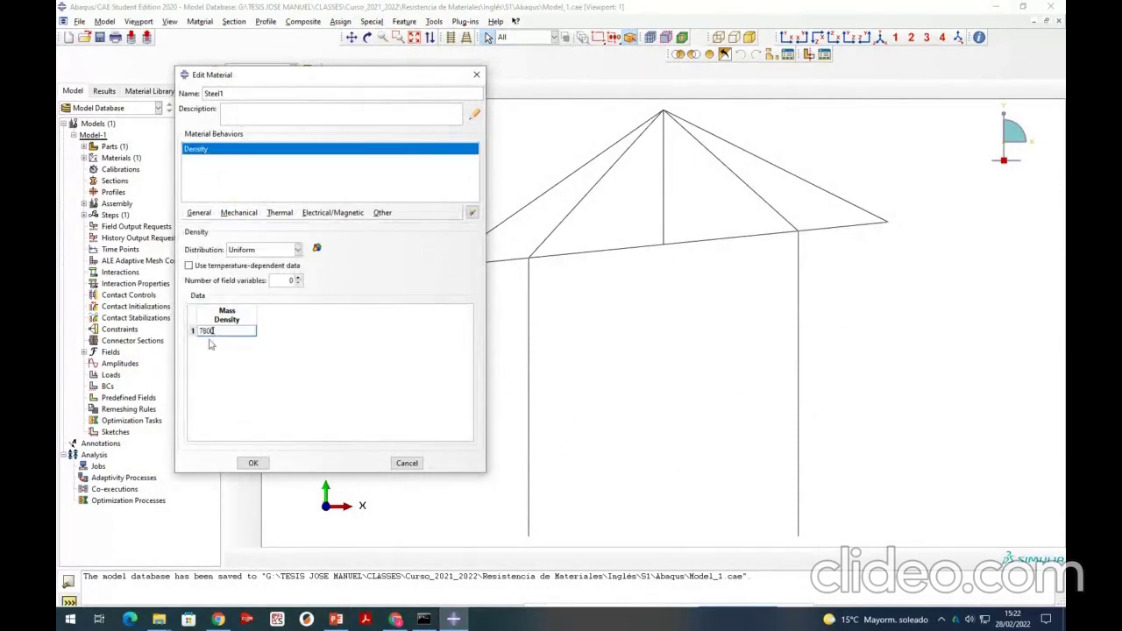
pyautogui.press('Return')
# - Add isotropic elasticity to Steel1 with Young's modulus 210e9 and Poisson's ratio 0.3
pyautogui.click(239, 213)
pyautogui.moveTo(360, 226)
pyautogui.click(412, 230)
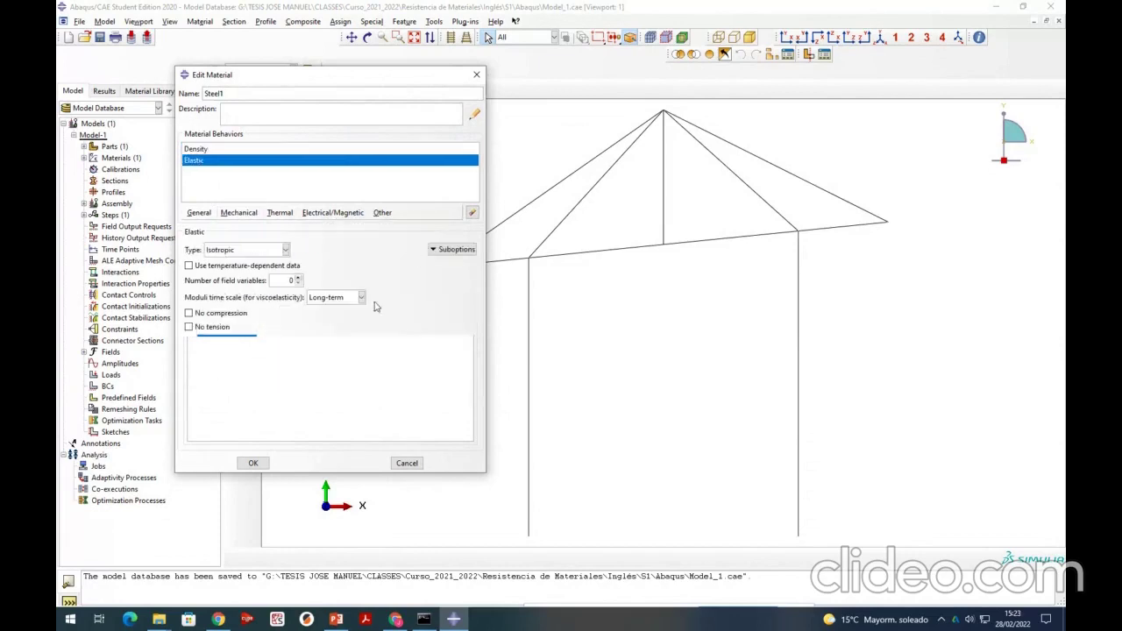
pyautogui.click(252, 375)
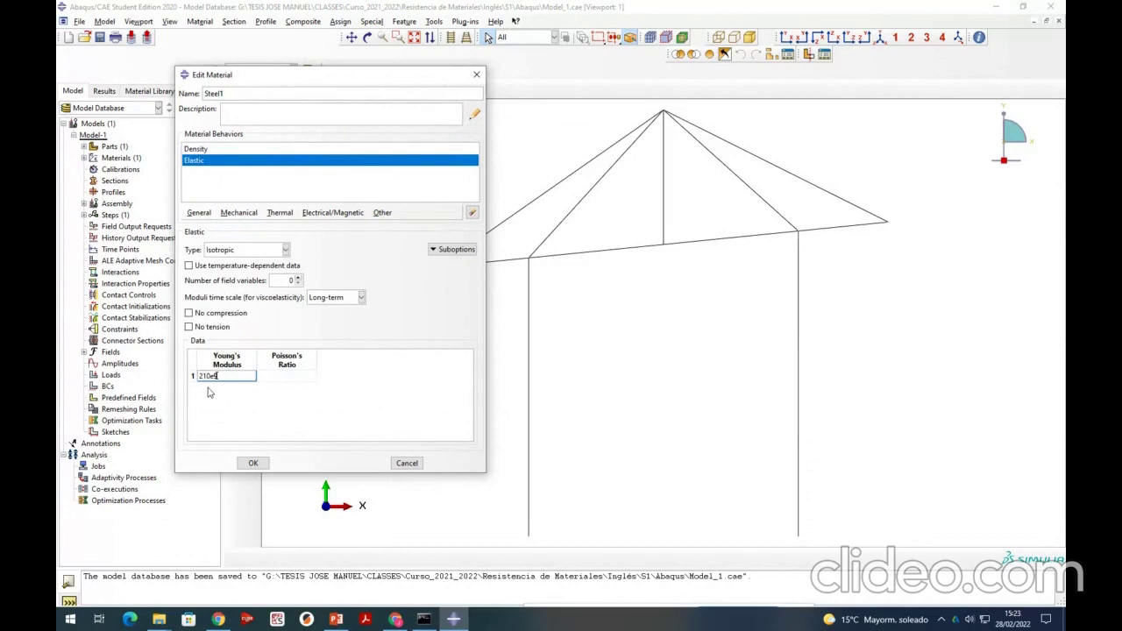
pyautogui.click(280, 378)
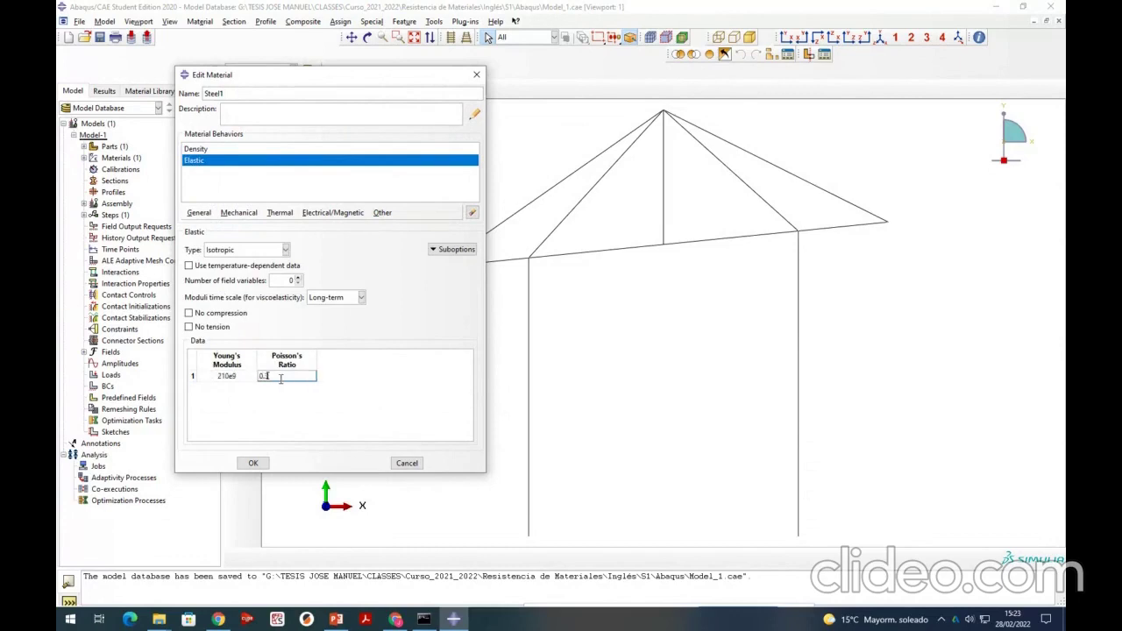
pyautogui.press('Return')
# - Review the structural integrity requirement on the PowerPoint Design requirements slide, return to Abaqus and finish the Steel1 material
pyautogui.click(349, 618)
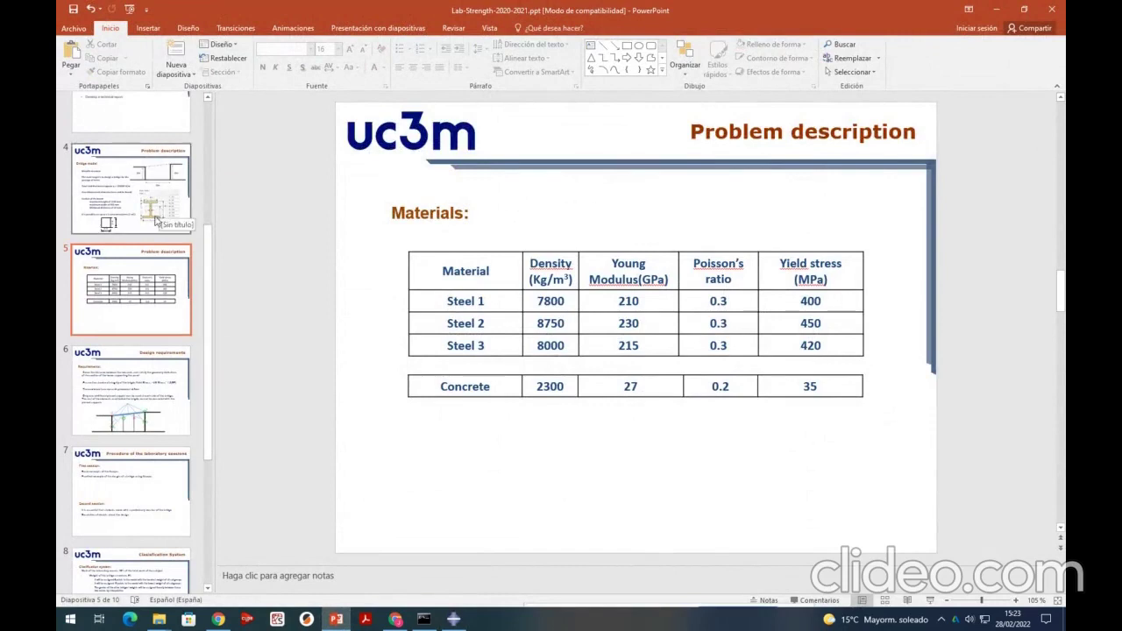
pyautogui.click(136, 386)
pyautogui.moveTo(436, 286); pyautogui.dragTo(918, 285)
pyautogui.click(918, 324)
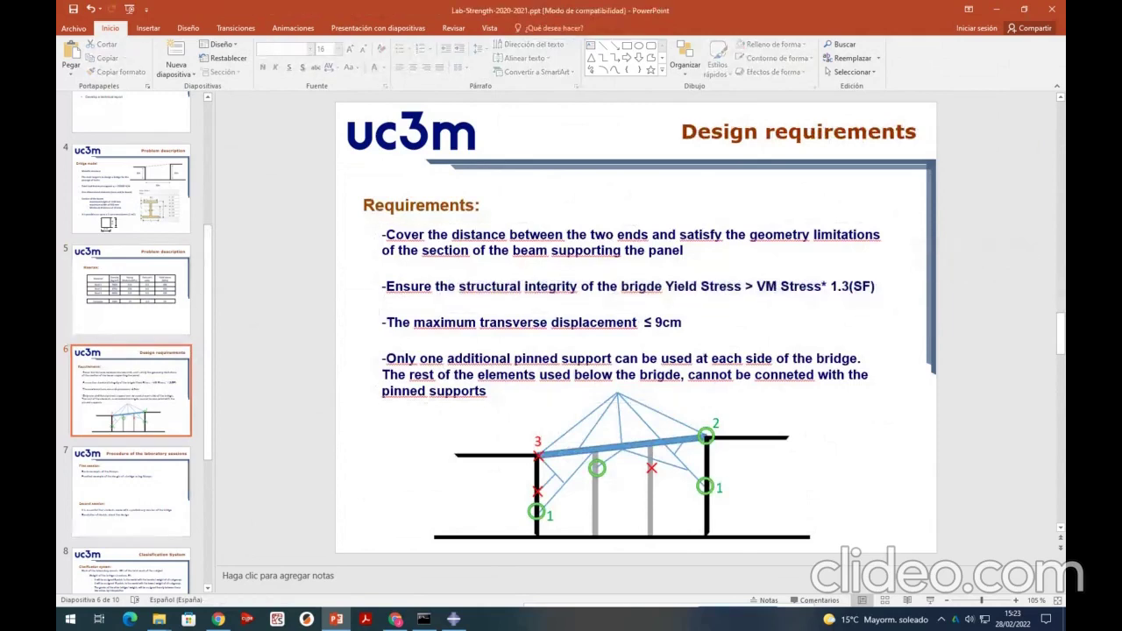
pyautogui.click(453, 619)
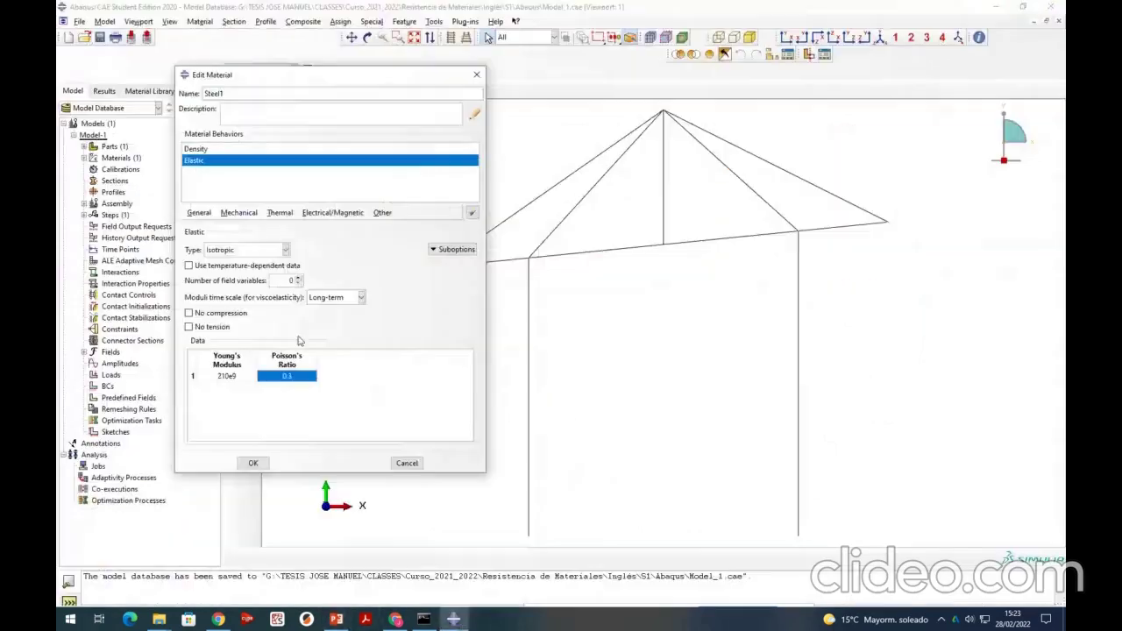
pyautogui.click(256, 461)
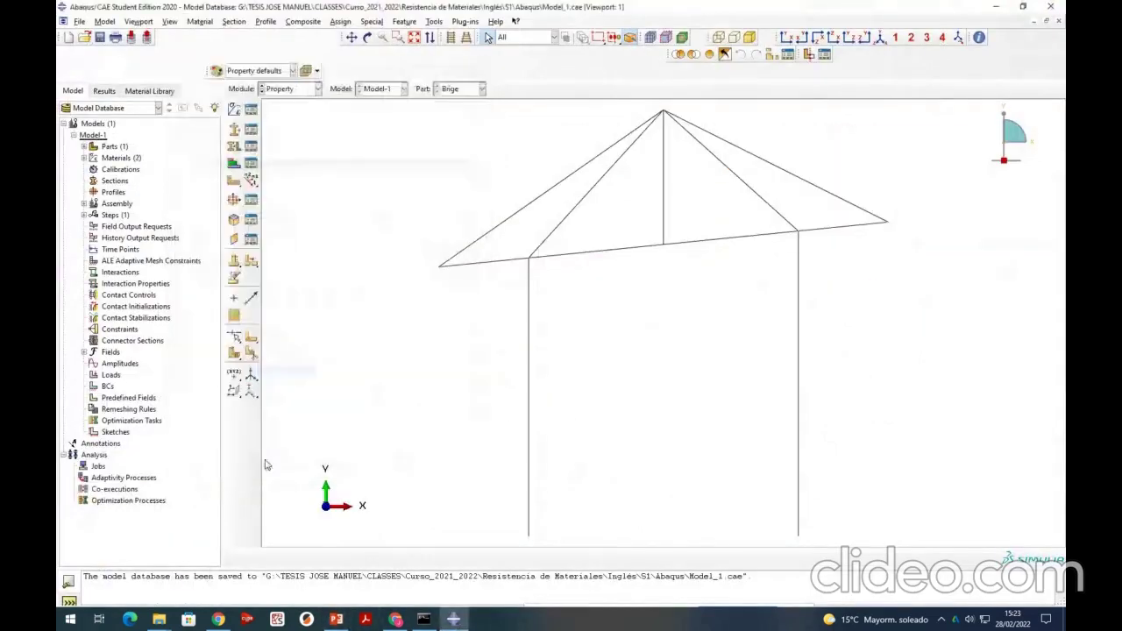
# - Create a new section of category Beam and type Beam, named Columns
pyautogui.click(235, 128)
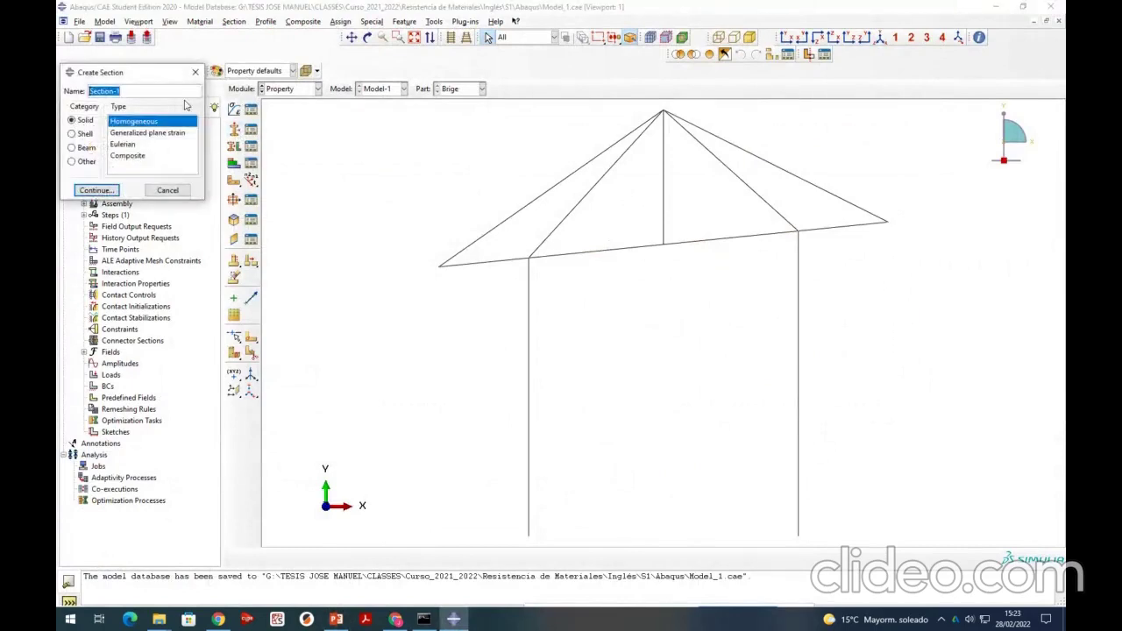
pyautogui.click(86, 149)
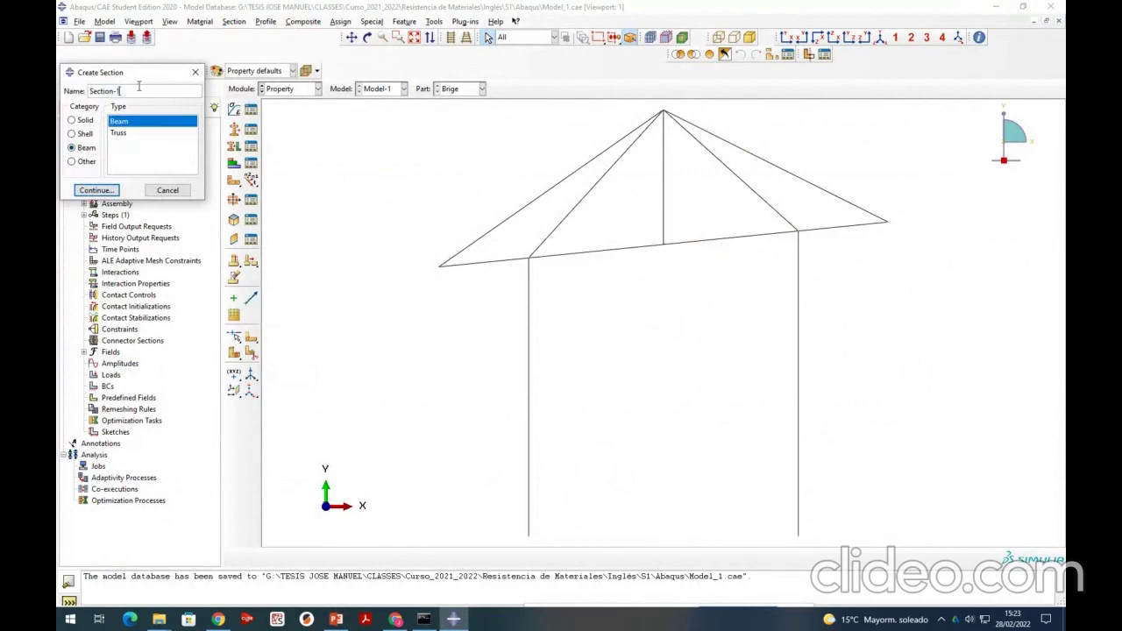
pyautogui.write('CV')
pyautogui.click(96, 191)
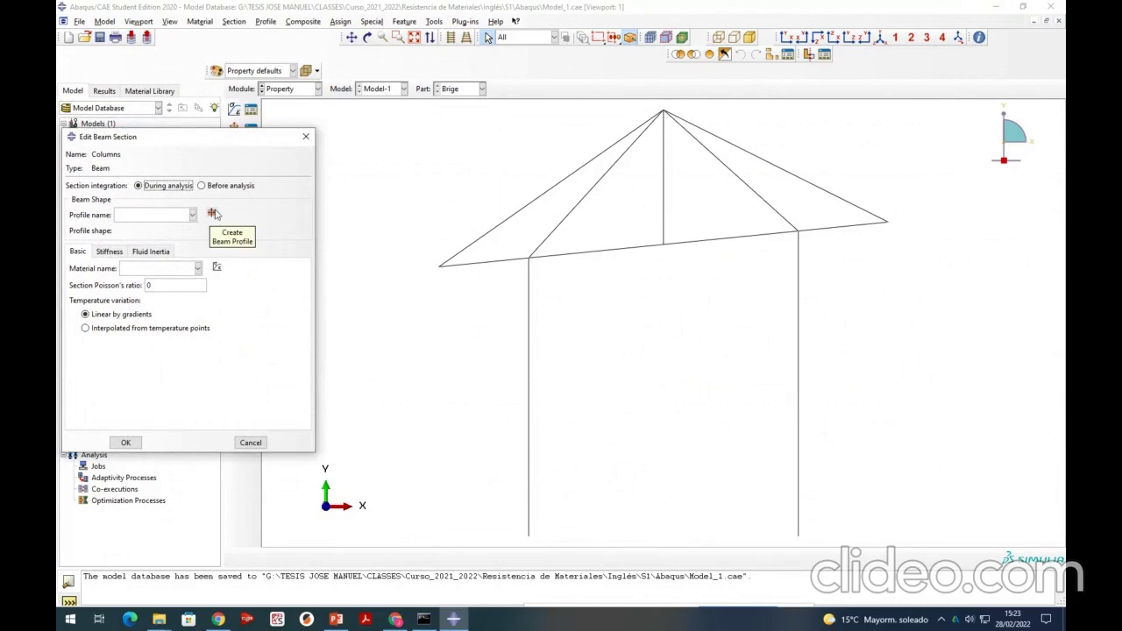
# - Check the concrete column cross-section on the PowerPoint Problem description slide and return to Abaqus
pyautogui.click(336, 619)
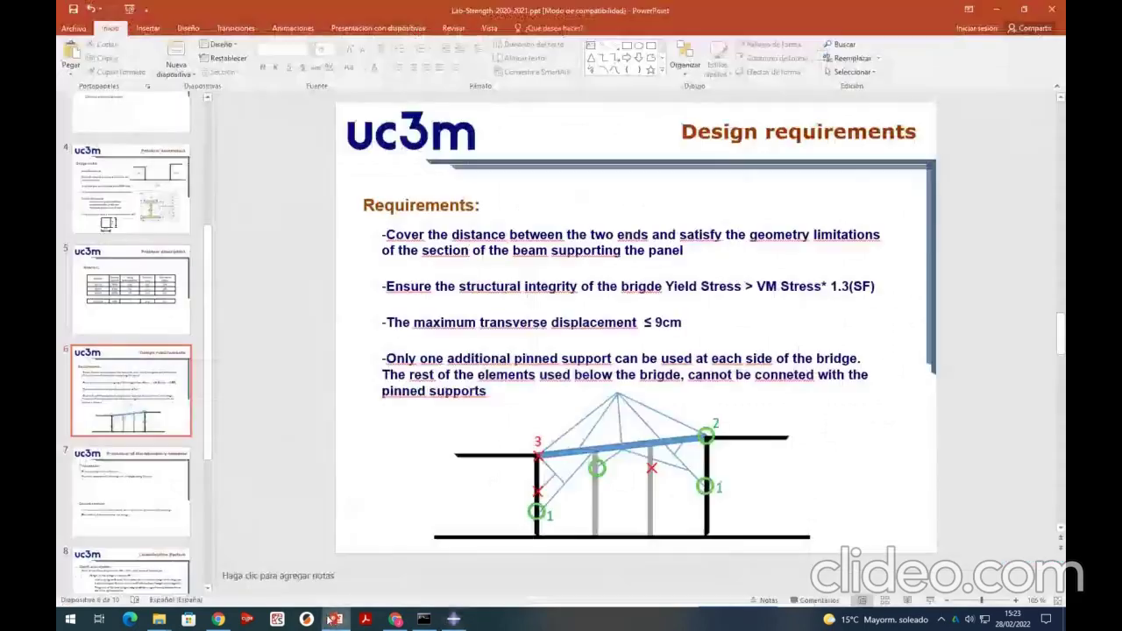
pyautogui.click(140, 226)
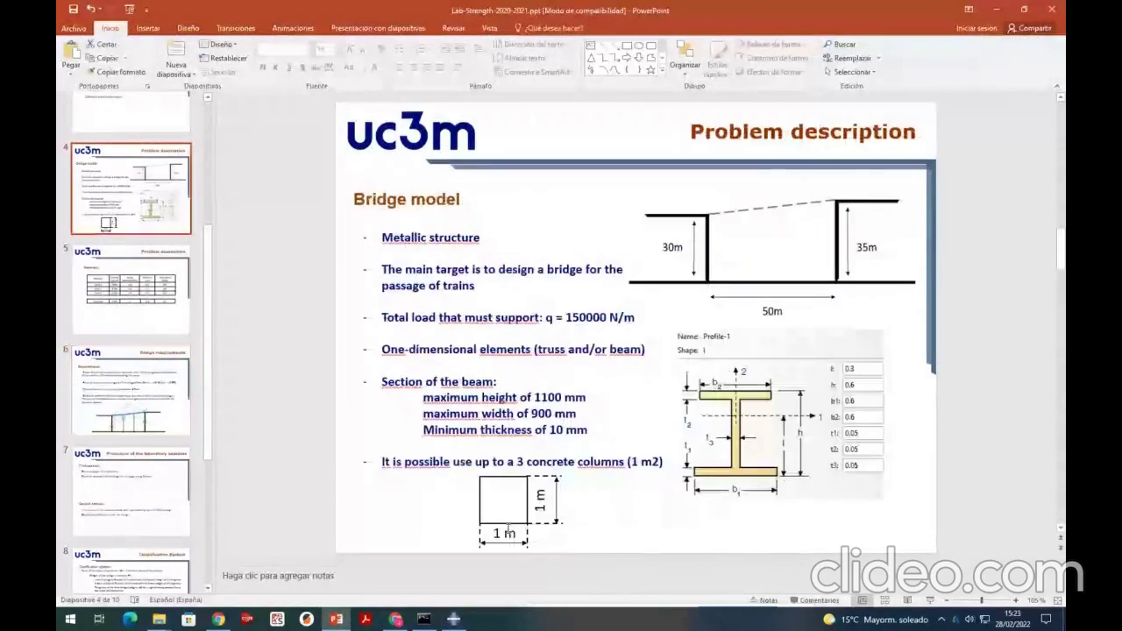
pyautogui.click(336, 619)
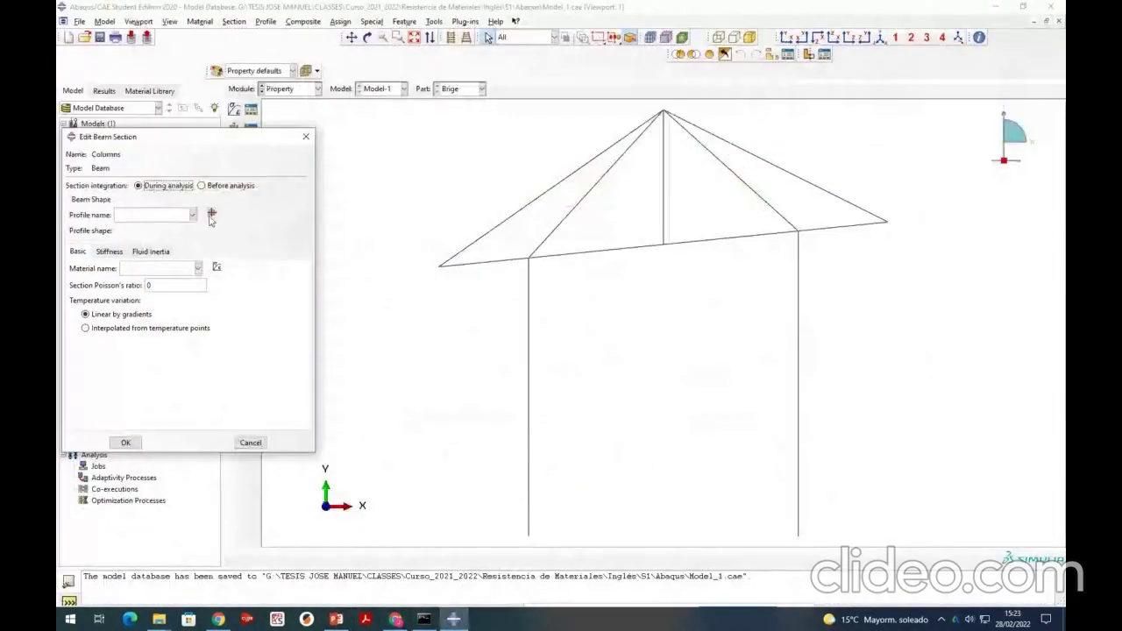
pyautogui.click(211, 213)
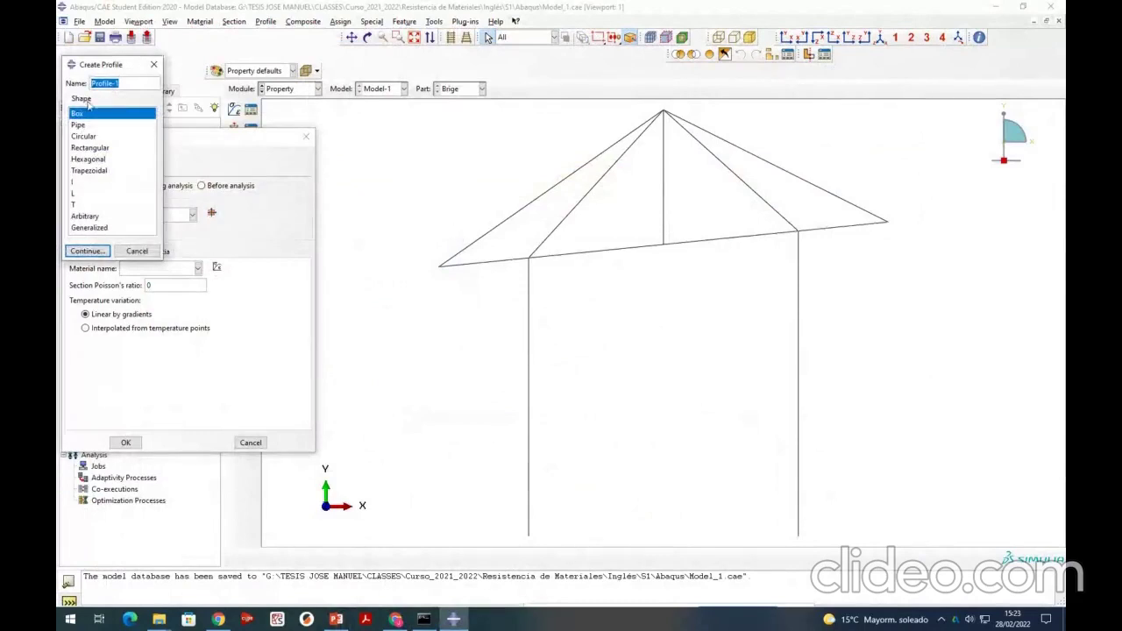
pyautogui.click(98, 149)
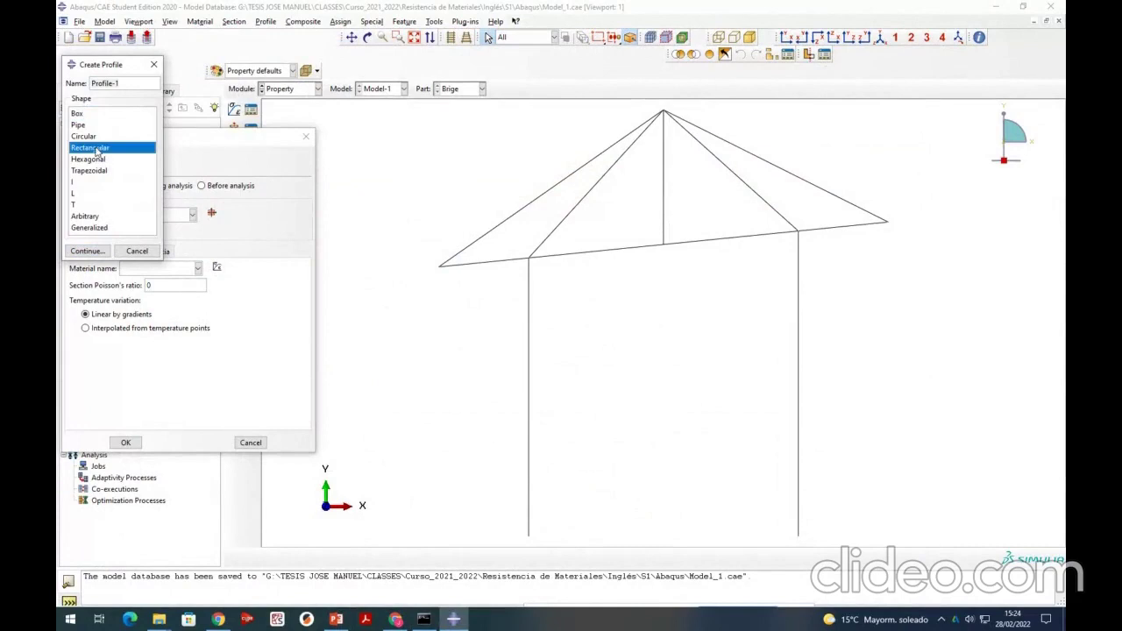
pyautogui.click(95, 117)
pyautogui.click(88, 250)
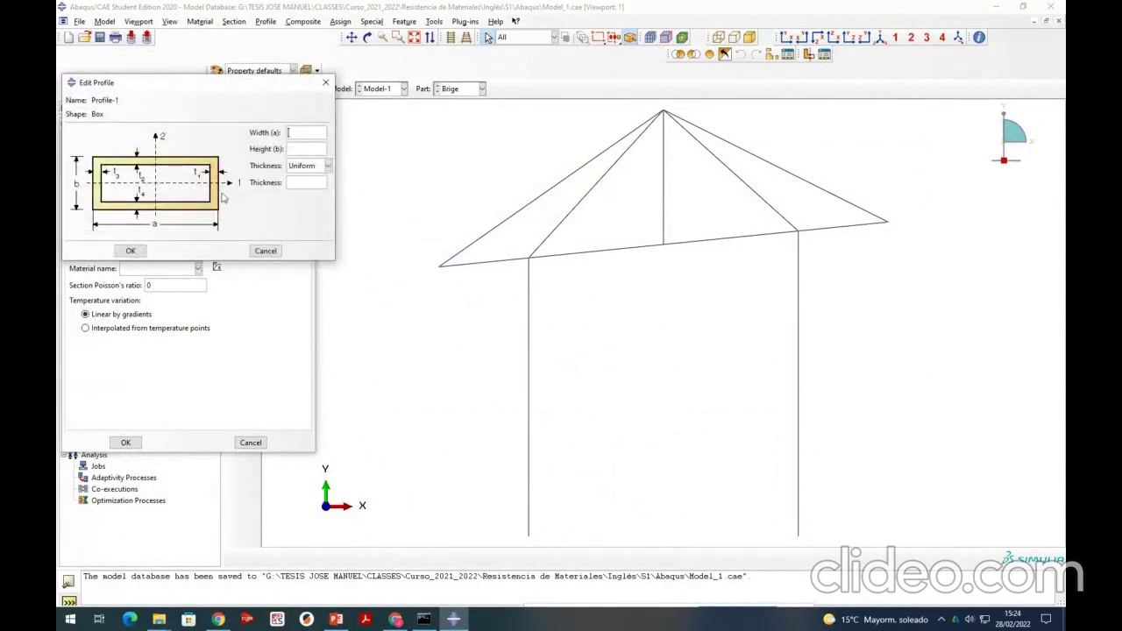
pyautogui.click(266, 251)
# - Create a rectangular beam profile named Squared with a = 1 and b = 1 for the Columns section
pyautogui.click(211, 212)
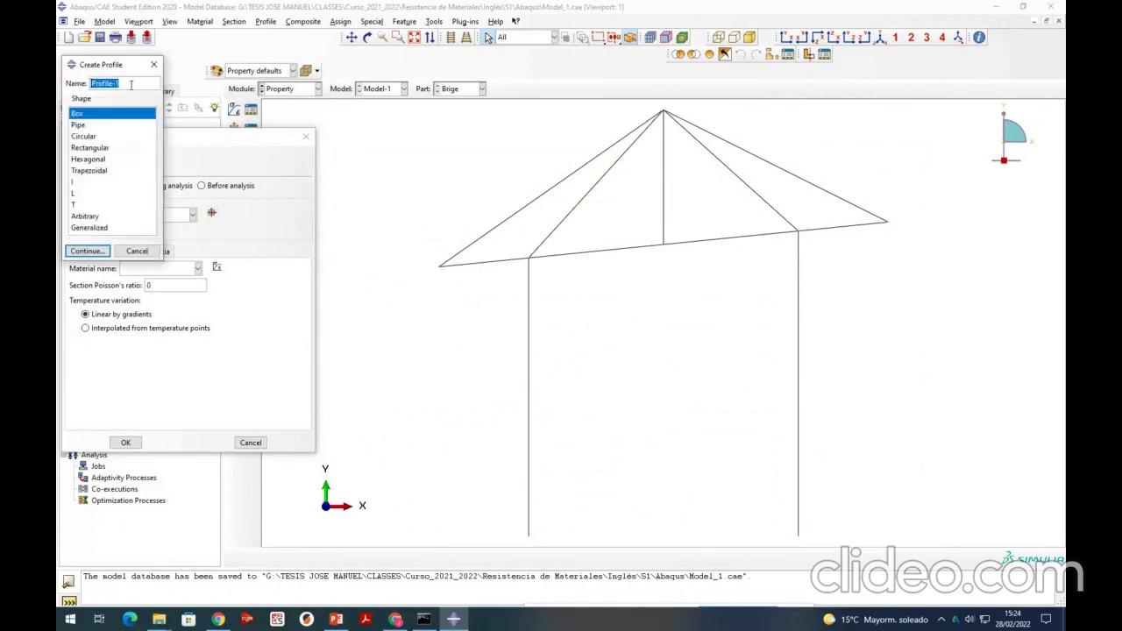
pyautogui.write('Squared')
pyautogui.click(90, 148)
pyautogui.click(87, 250)
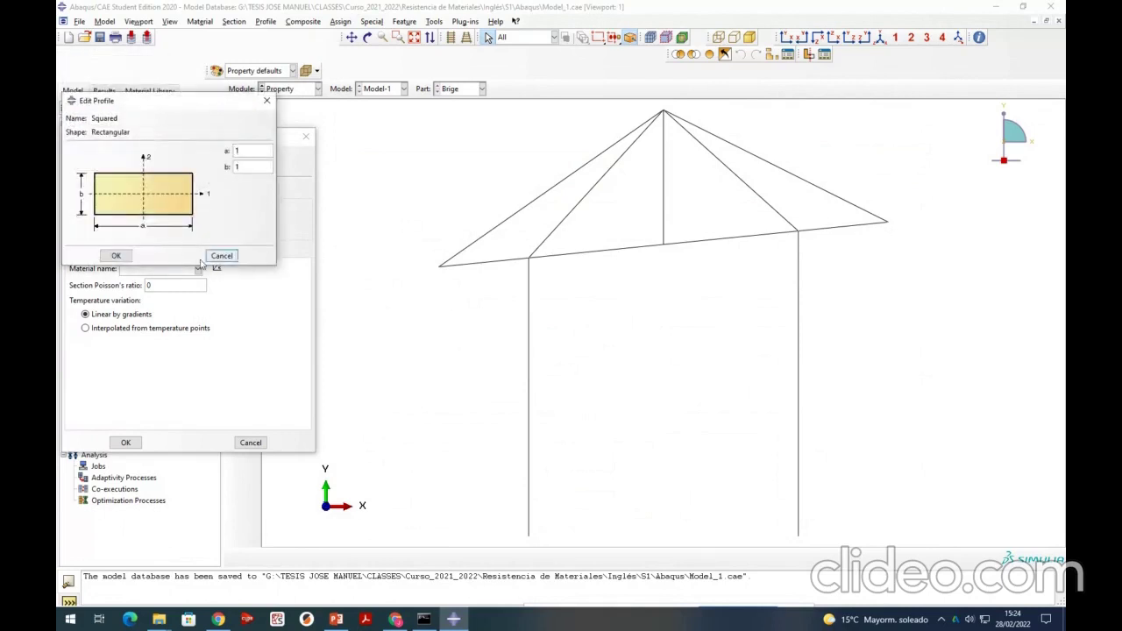
pyautogui.click(116, 255)
# - Assign the Concrete material to the Columns section and finish the section
pyautogui.click(132, 270)
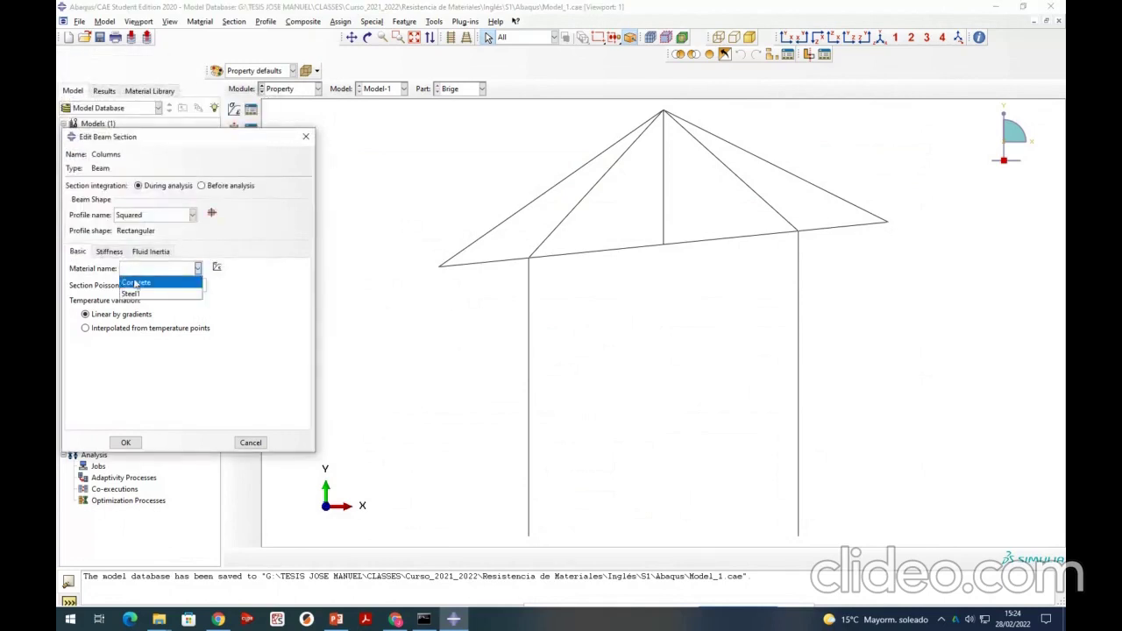
pyautogui.click(136, 288)
pyautogui.click(125, 442)
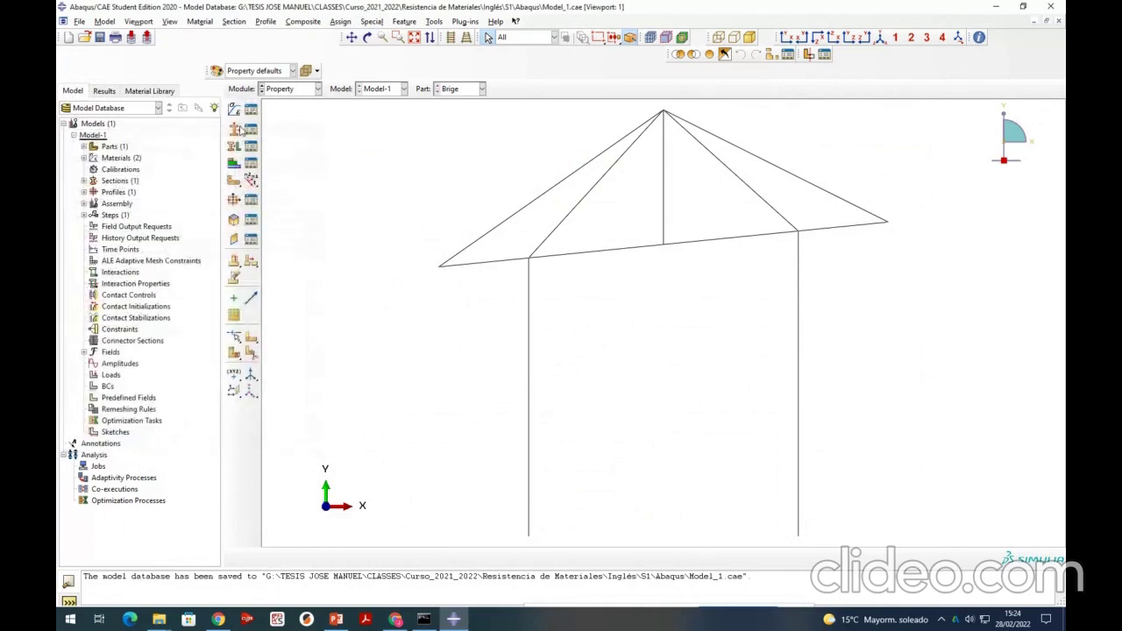
# - Create a beam section named Main_Beam and assign it the Steel1 material
pyautogui.click(234, 147)
pyautogui.write('Ma')
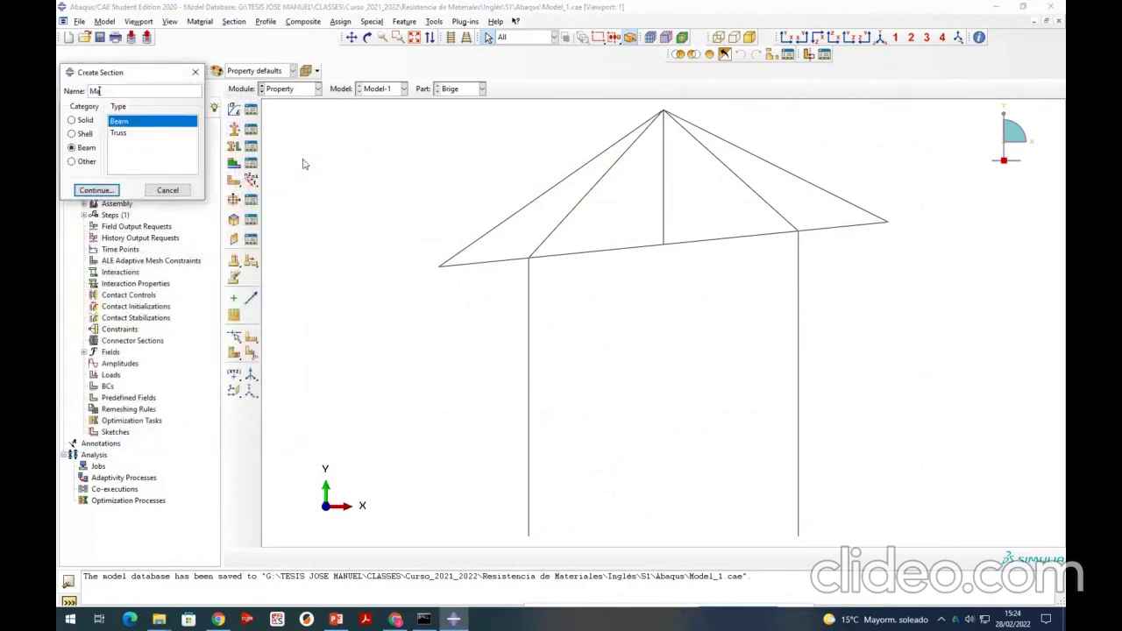
pyautogui.write('in_Beam')
pyautogui.click(104, 190)
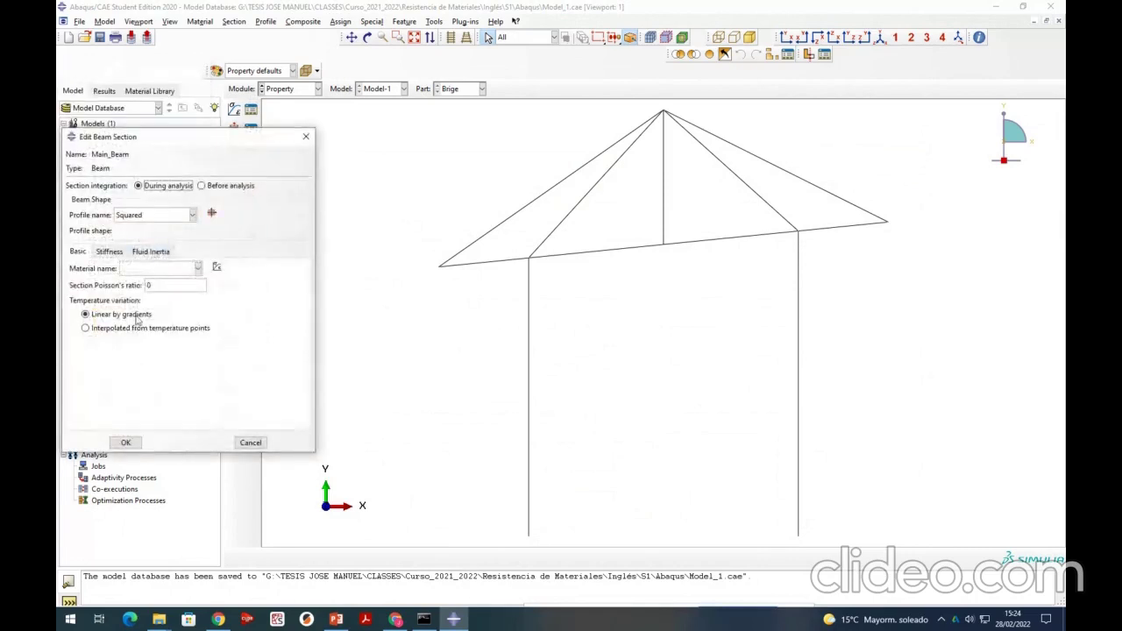
pyautogui.click(149, 268)
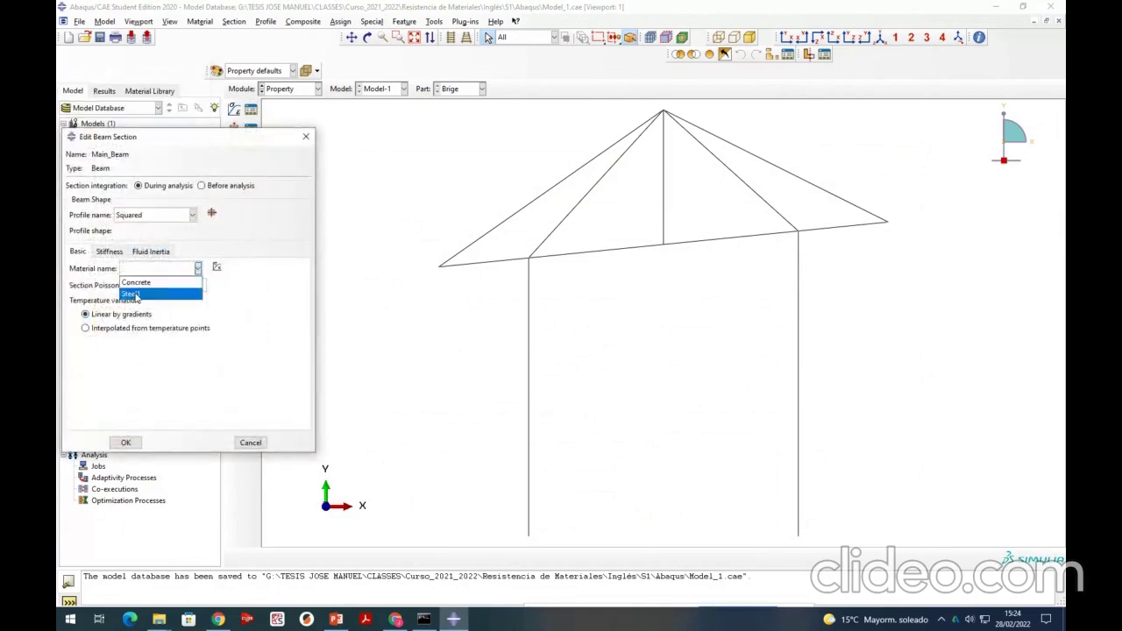
pyautogui.click(135, 294)
pyautogui.click(136, 220)
pyautogui.click(136, 221)
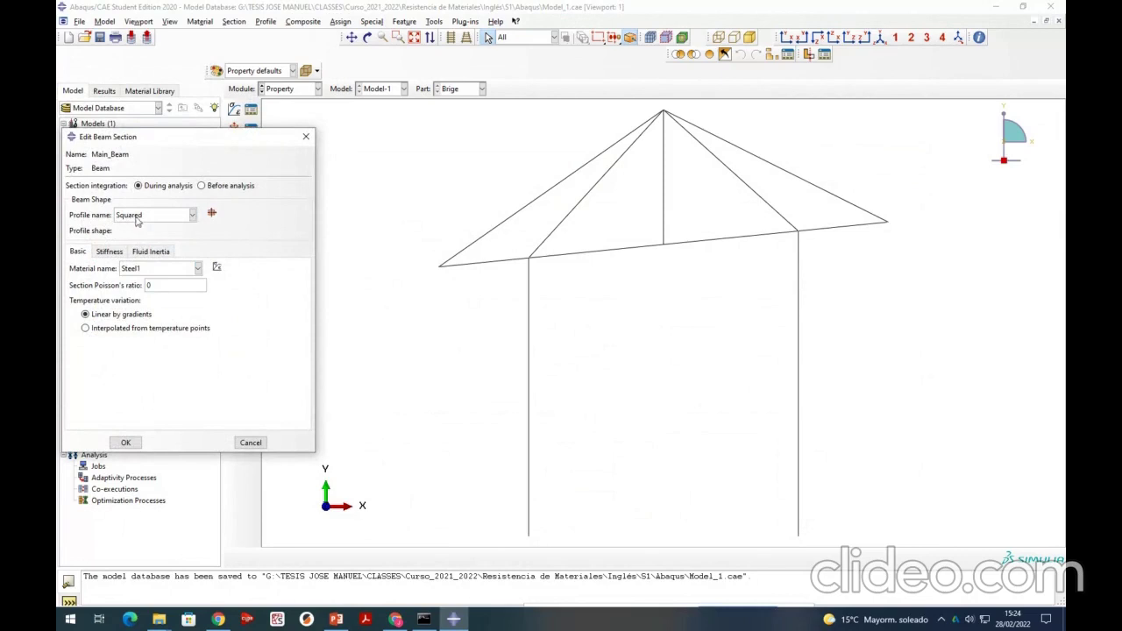
# - Start a new I-shaped beam profile named DoubleT for the Main_Beam section
pyautogui.click(213, 214)
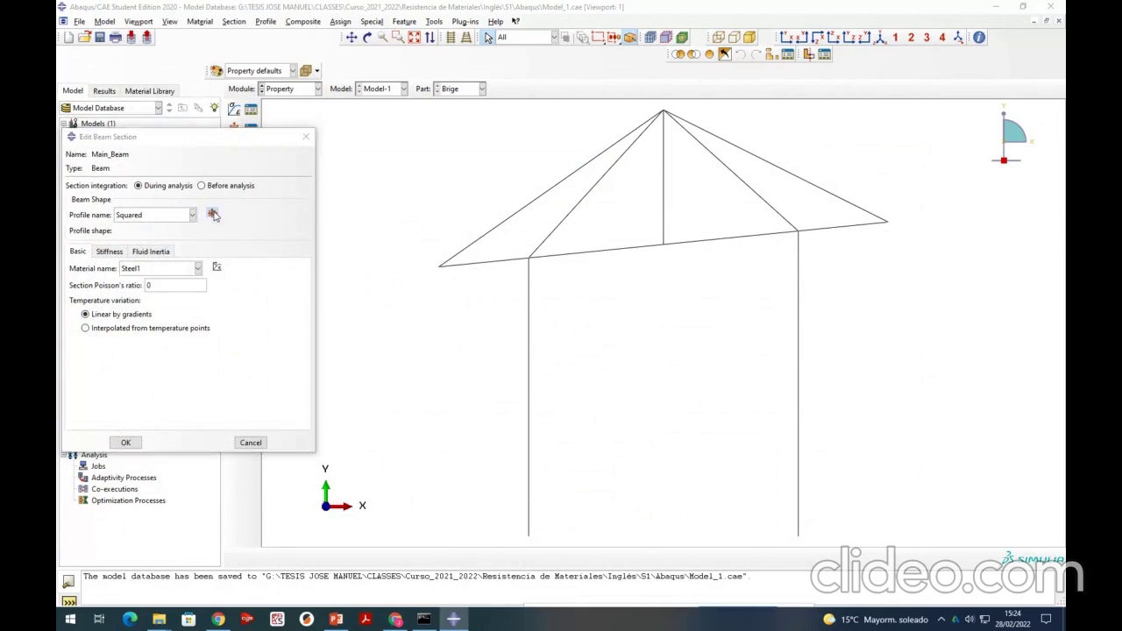
pyautogui.moveTo(123, 69); pyautogui.dragTo(204, 71)
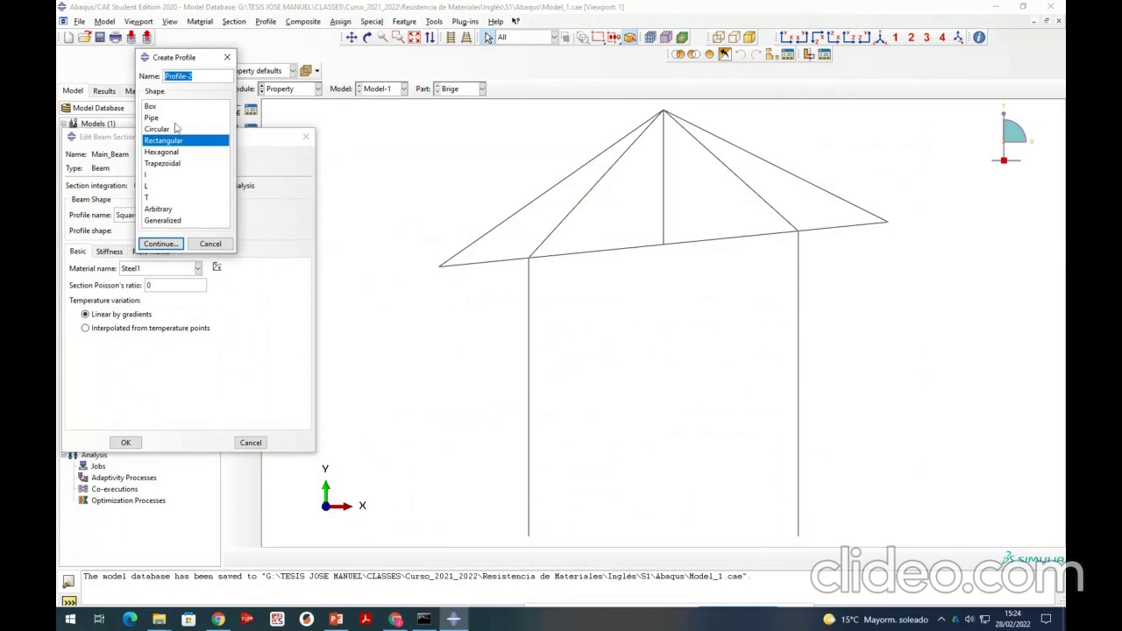
pyautogui.moveTo(175, 198); pyautogui.dragTo(179, 142)
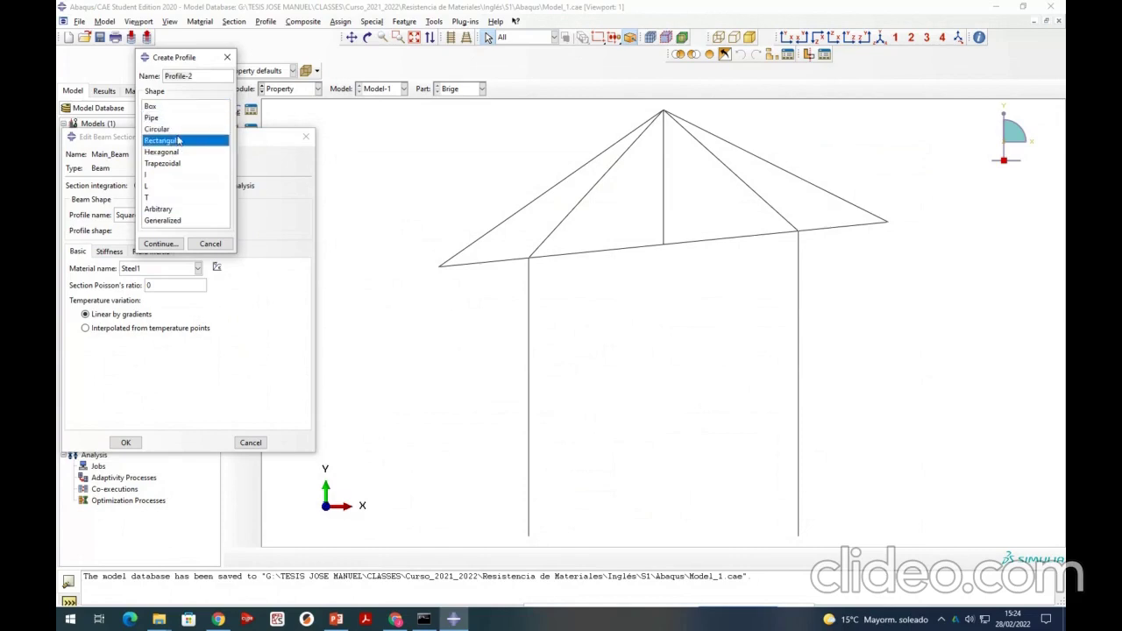
pyautogui.click(151, 175)
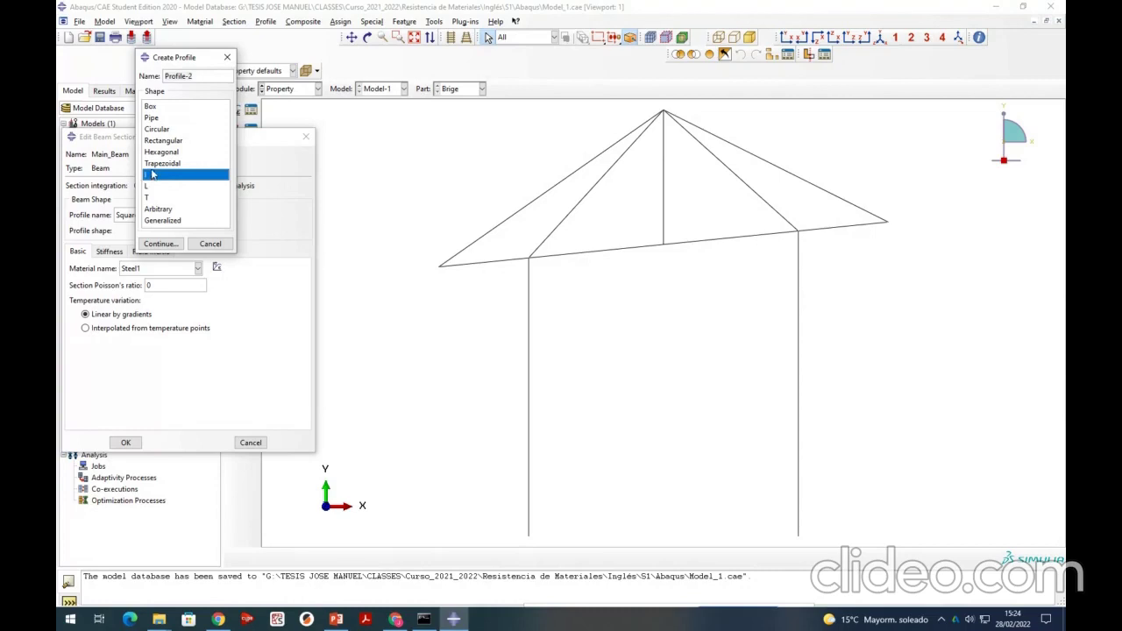
pyautogui.click(165, 154)
pyautogui.click(160, 176)
pyautogui.click(156, 198)
pyautogui.click(154, 187)
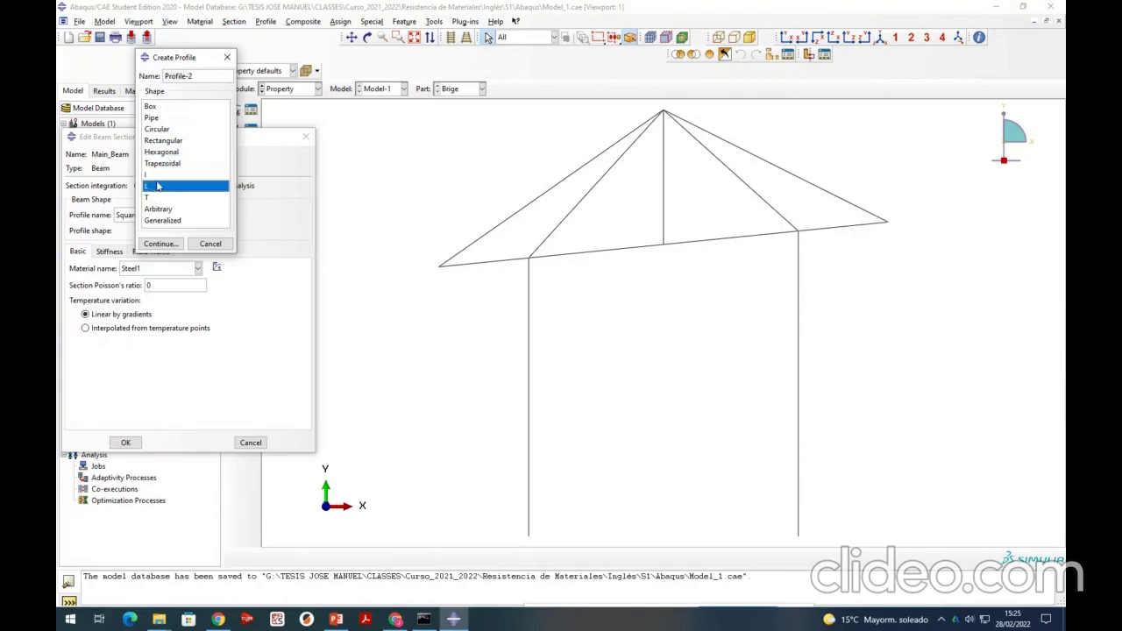
pyautogui.click(161, 176)
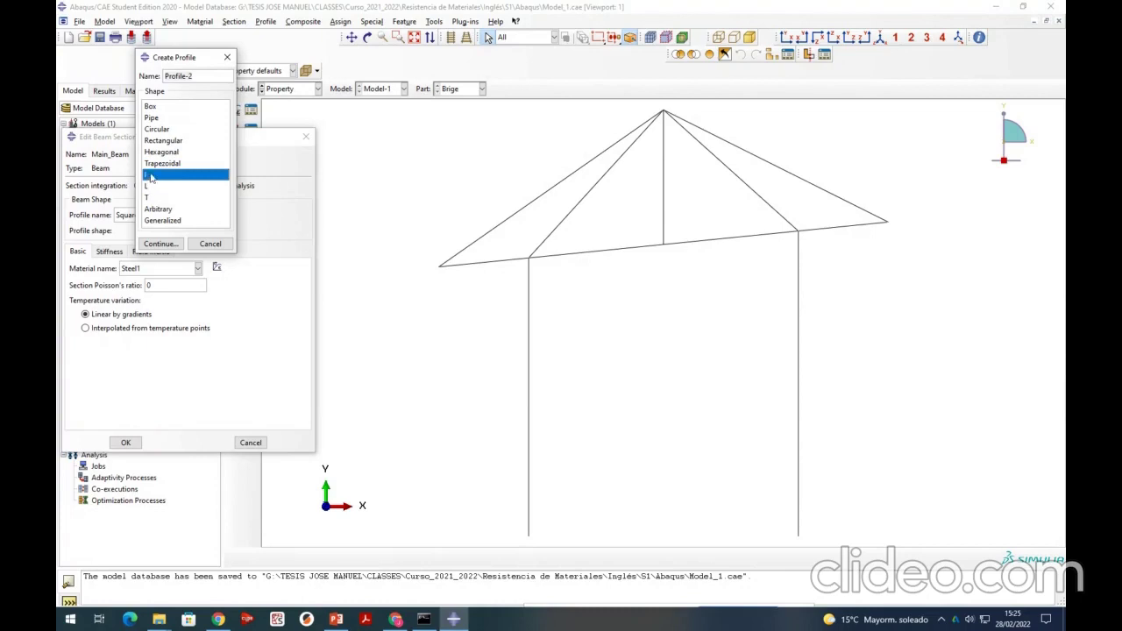
pyautogui.moveTo(191, 77); pyautogui.dragTo(120, 73)
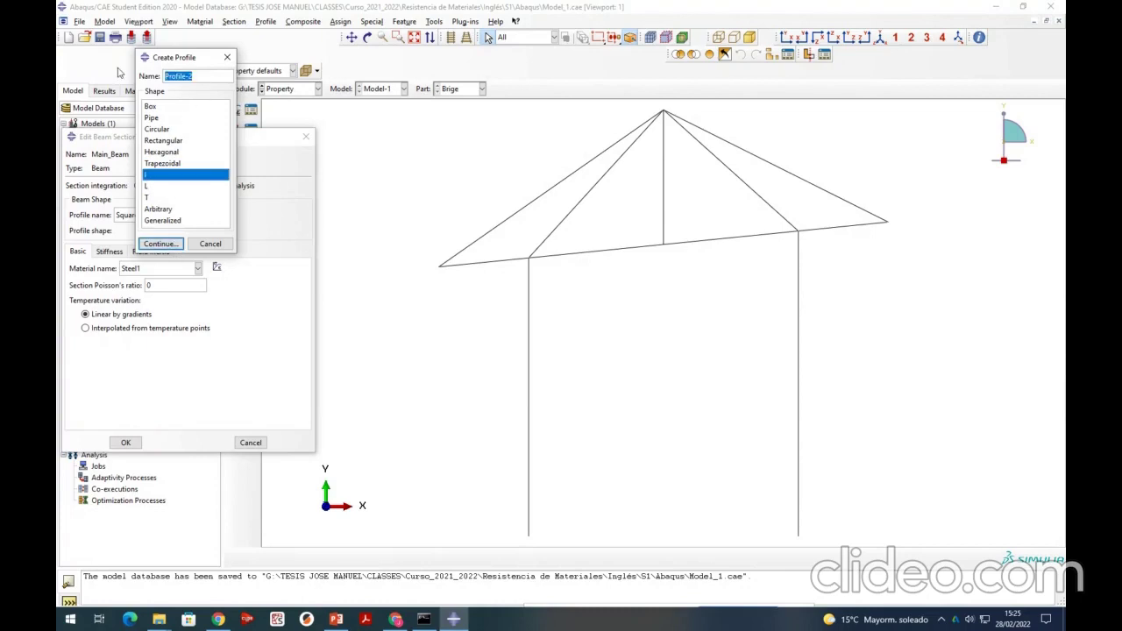
pyautogui.write('DoubleT')
pyautogui.click(160, 244)
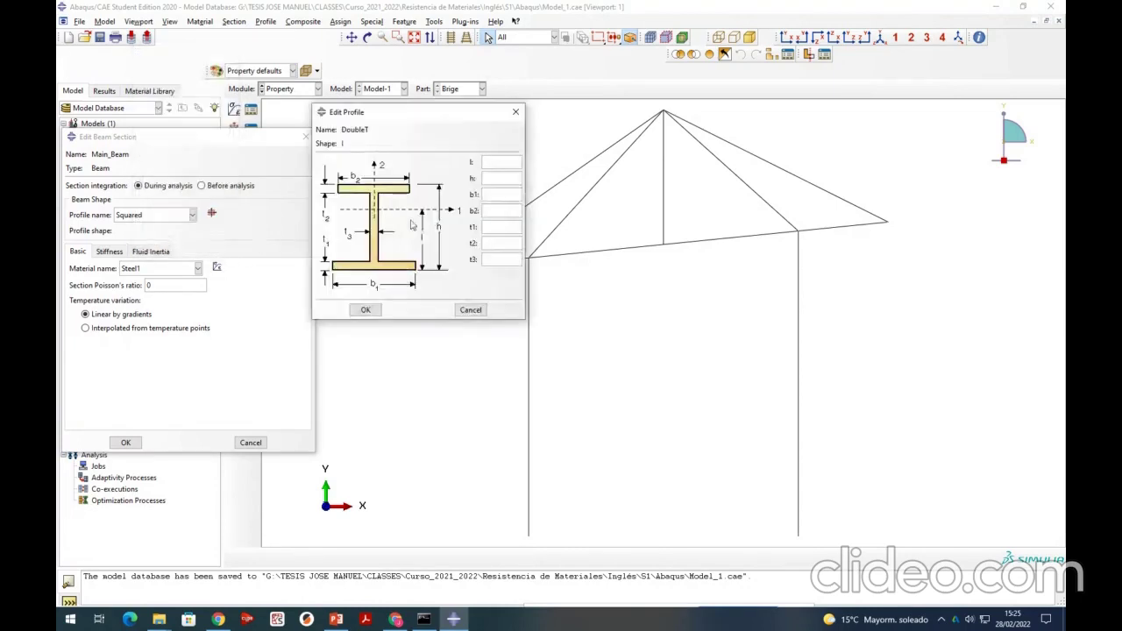
# - Look up the I-profile dimensions on the PowerPoint Problem description slide and return to Abaqus
pyautogui.click(490, 165)
pyautogui.click(336, 619)
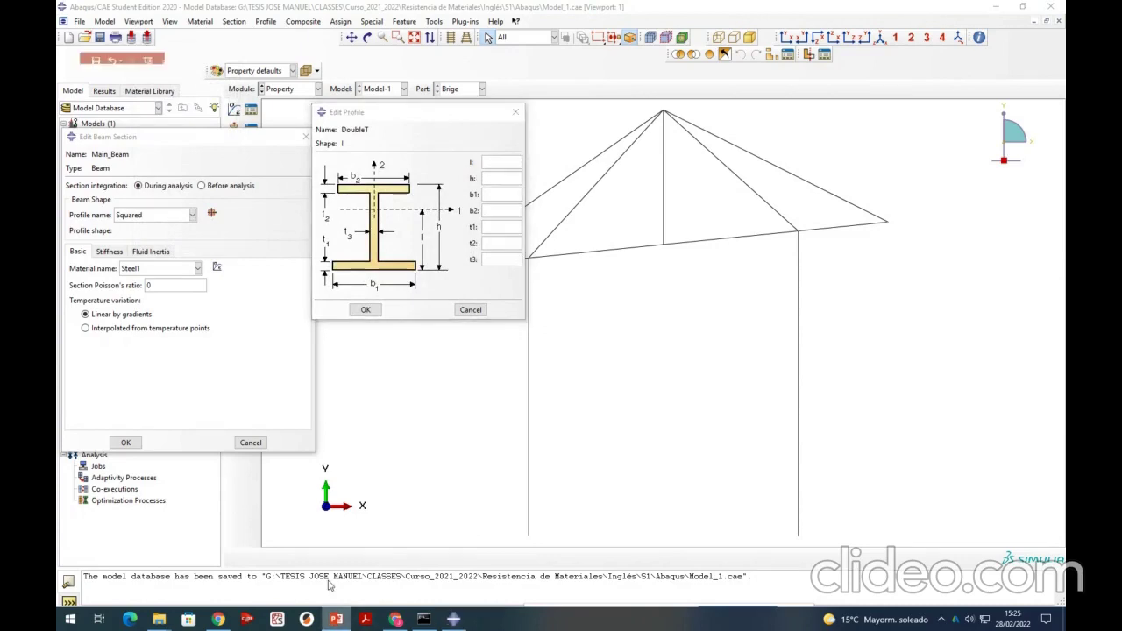
pyautogui.click(125, 521)
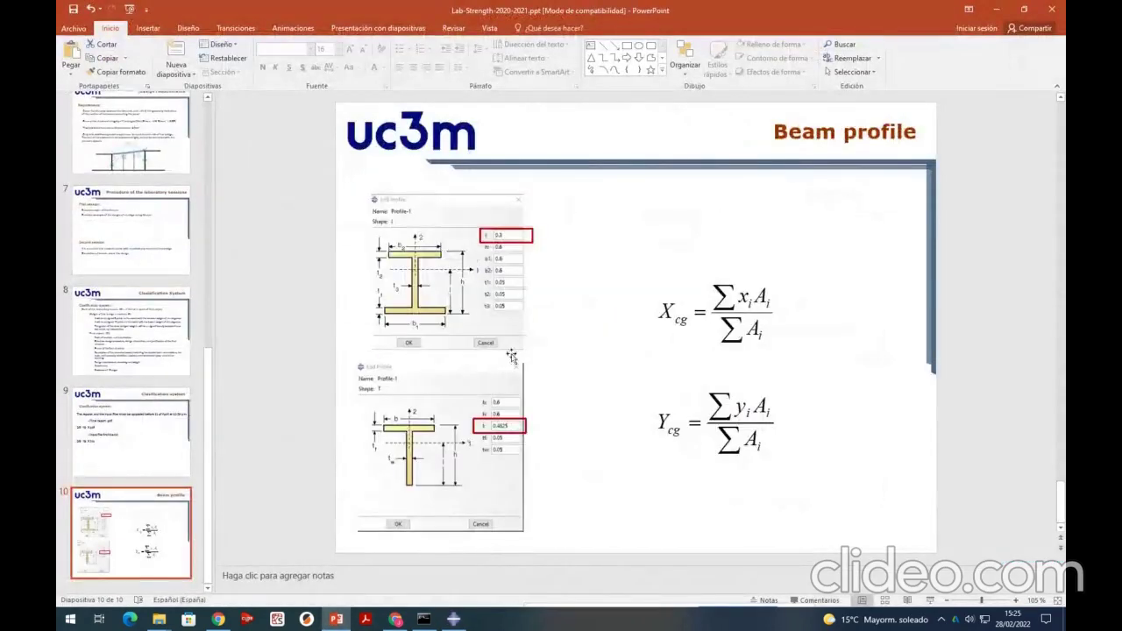
pyautogui.scroll(5, 178, 481)
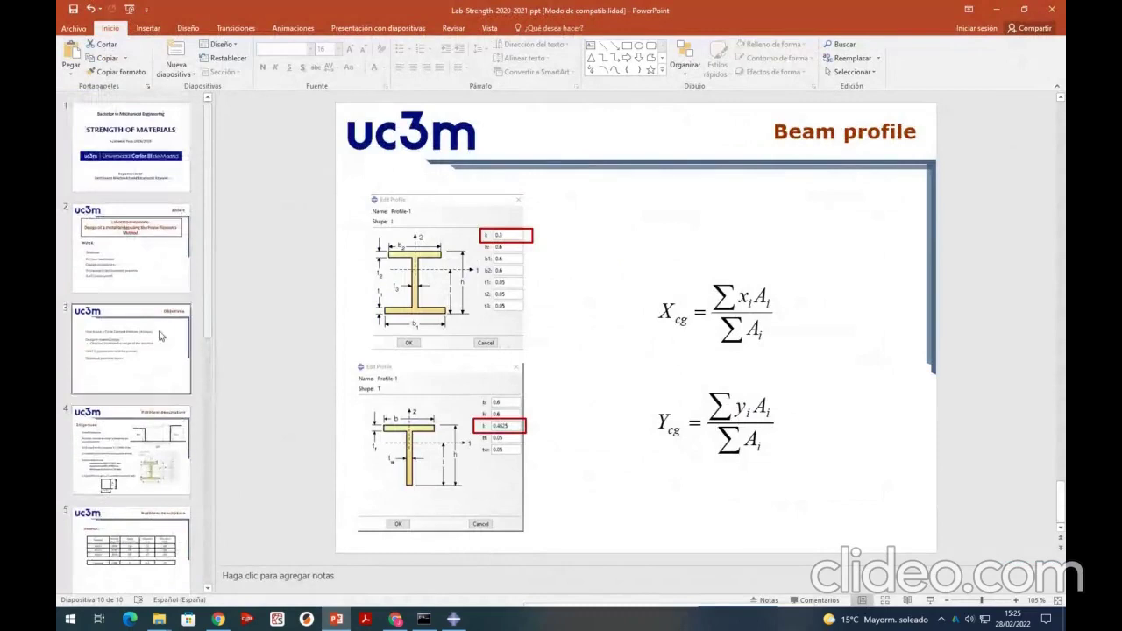
pyautogui.click(175, 473)
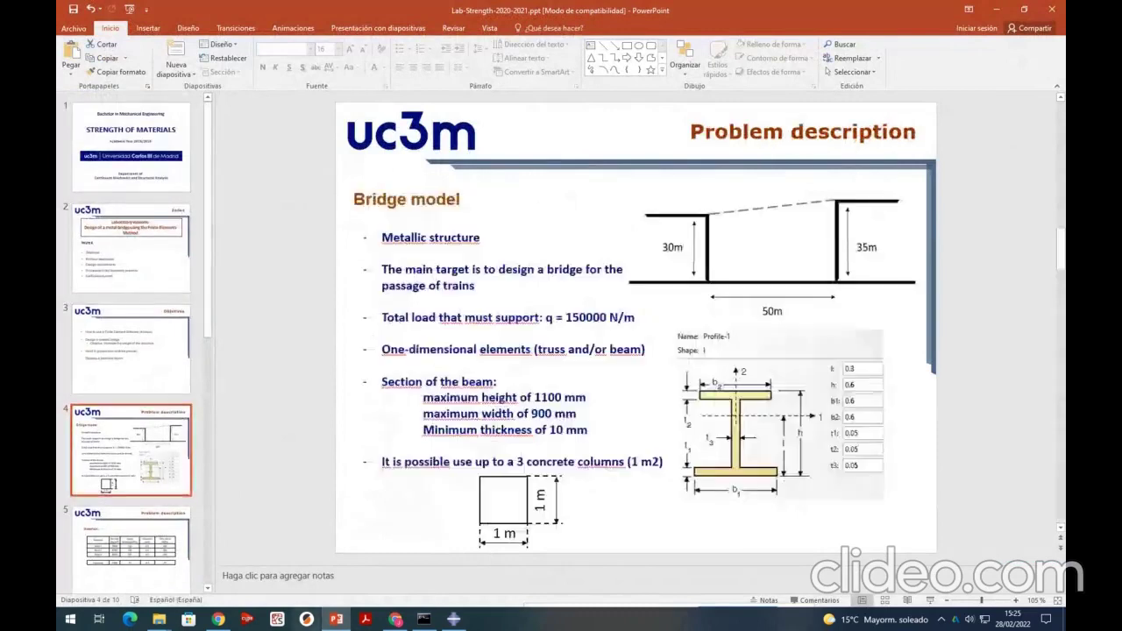
pyautogui.click(336, 619)
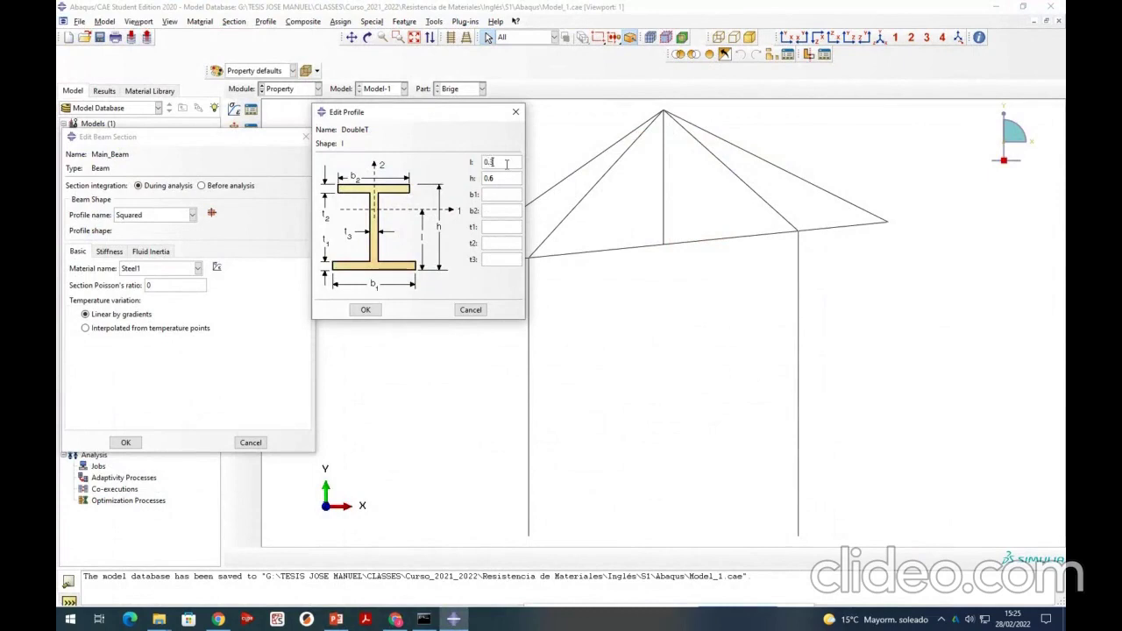
# - Fill in DoubleT's dimensions with l 0.3, h 0.6 and the remaining widths and thicknesses, and finish the profile and the Main_Beam section
pyautogui.click(495, 196)
pyautogui.doubleClick(488, 179)
pyautogui.doubleClick(494, 211)
pyautogui.doubleClick(491, 226)
pyautogui.click(366, 310)
pyautogui.click(126, 442)
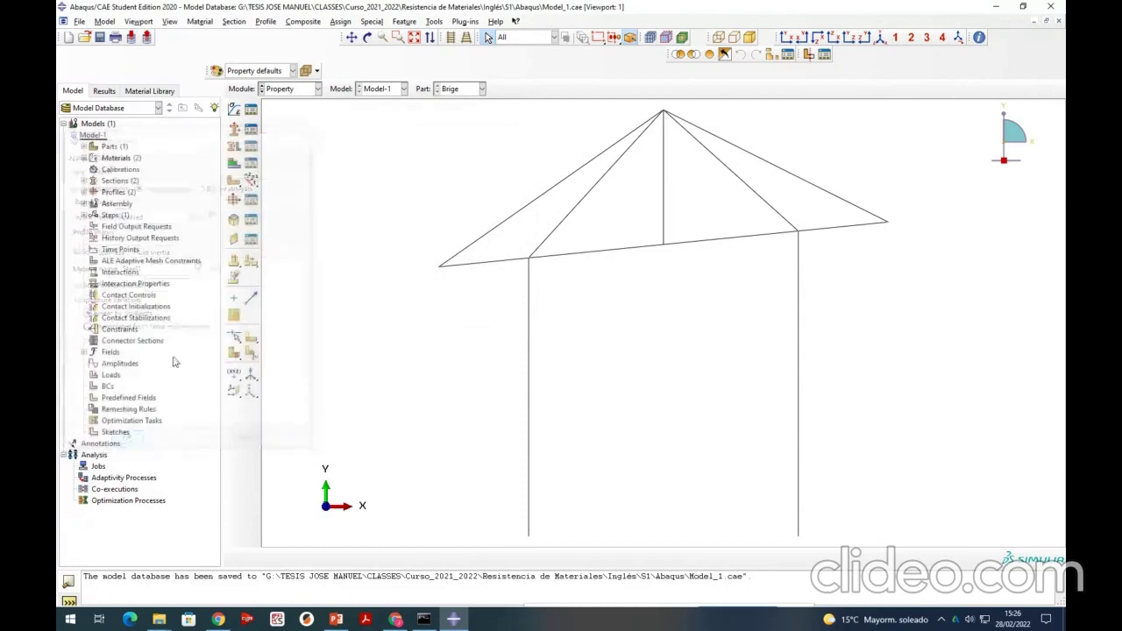
# - Start a new section named Truss and consult the Design requirements slide in the PowerPoint presentation
pyautogui.click(235, 130)
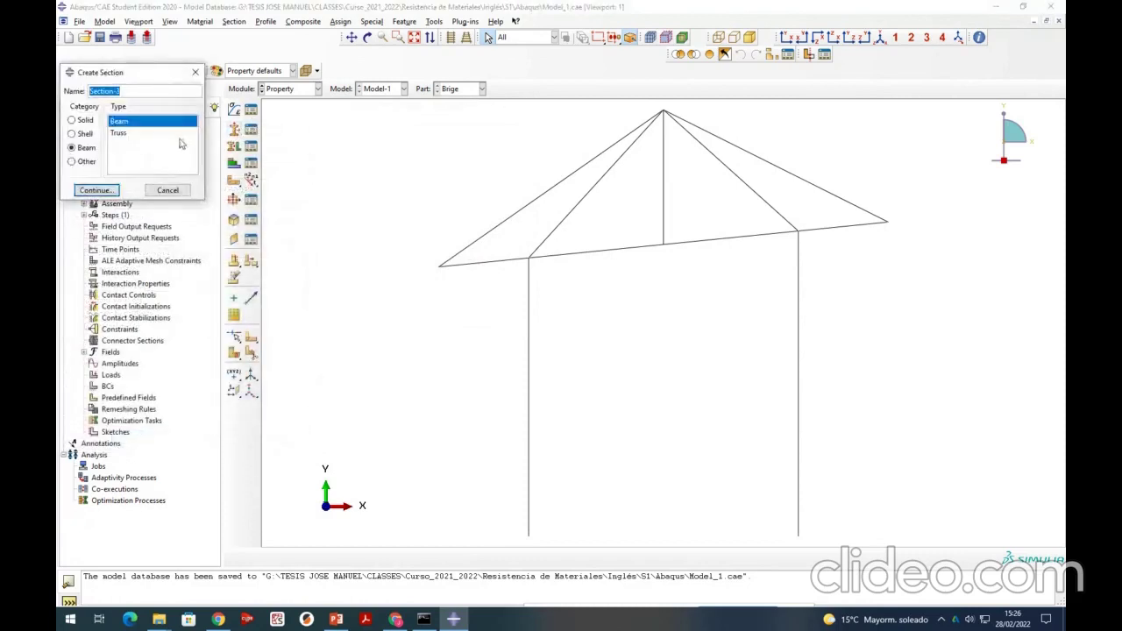
pyautogui.write('Truss')
pyautogui.click(335, 619)
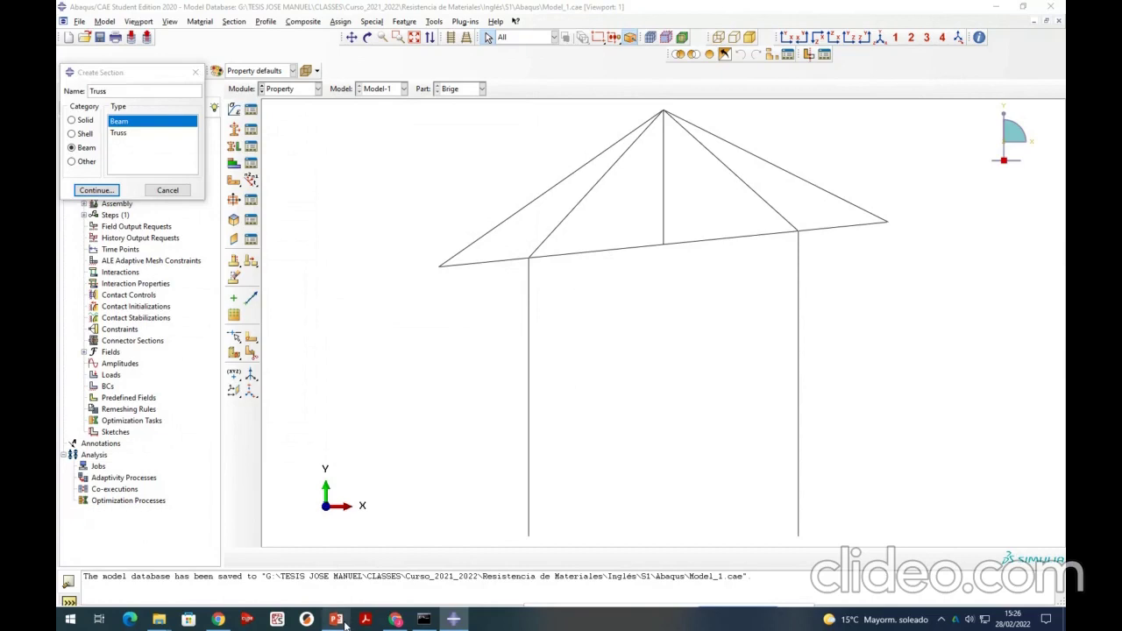
pyautogui.scroll(-4, 112, 377)
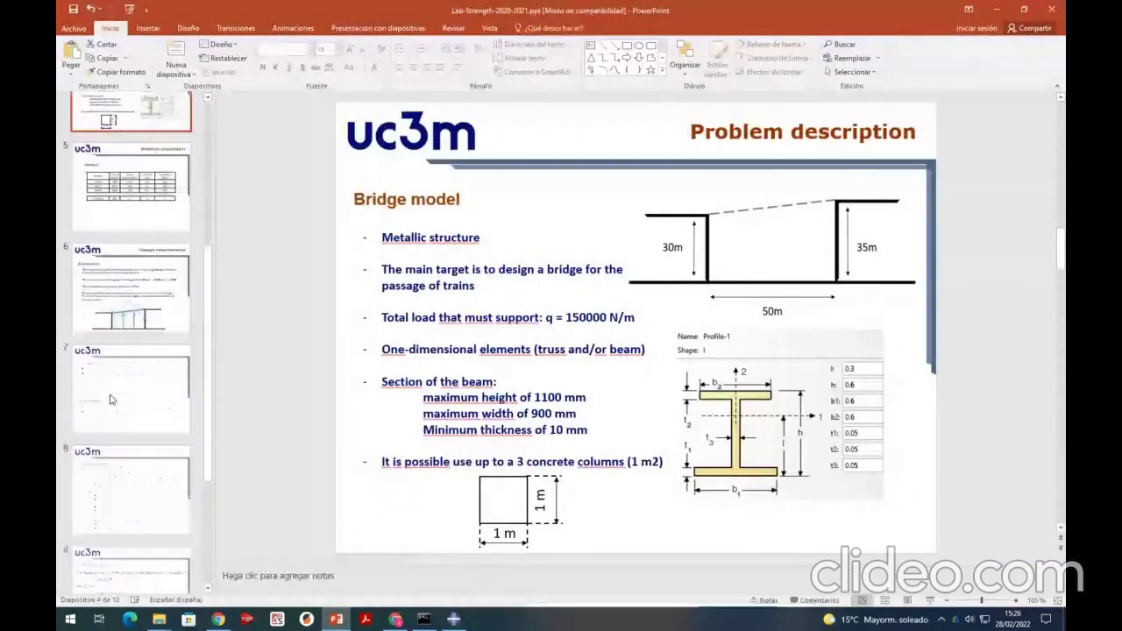
pyautogui.click(140, 330)
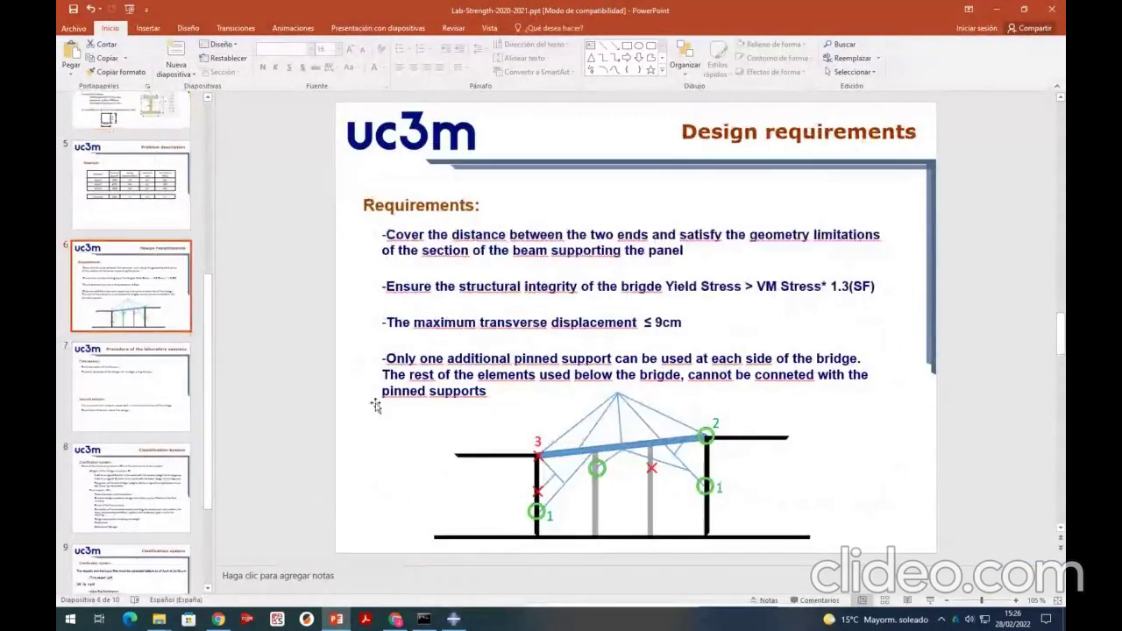
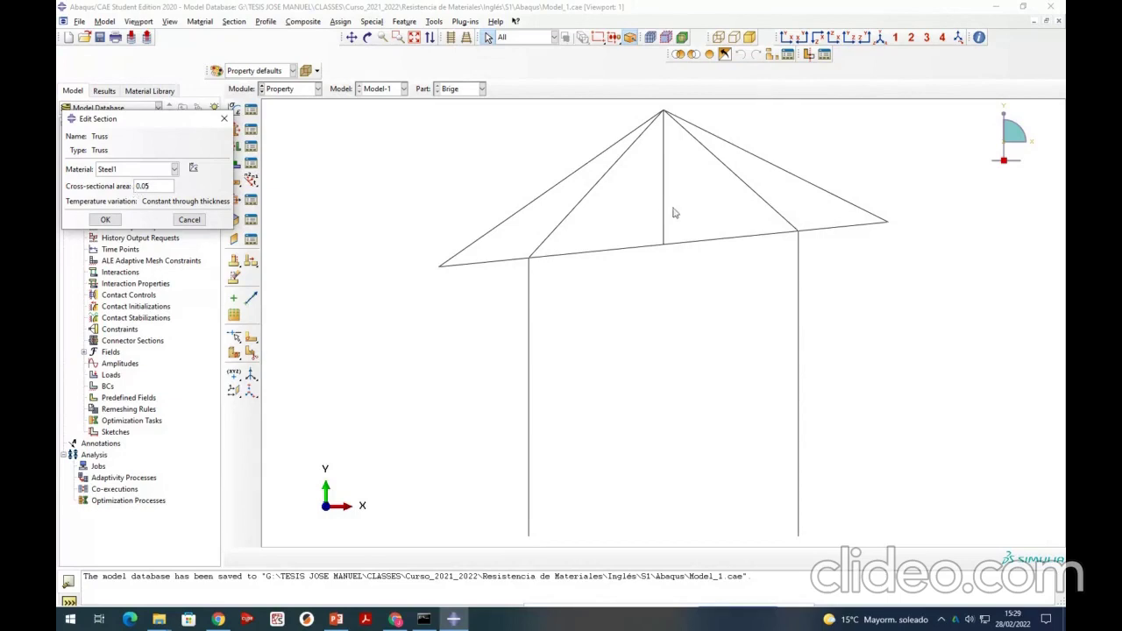
# - Highlight the truss members that meet at the bridge's apex to identify where the Truss section applies
pyautogui.click(523, 207)
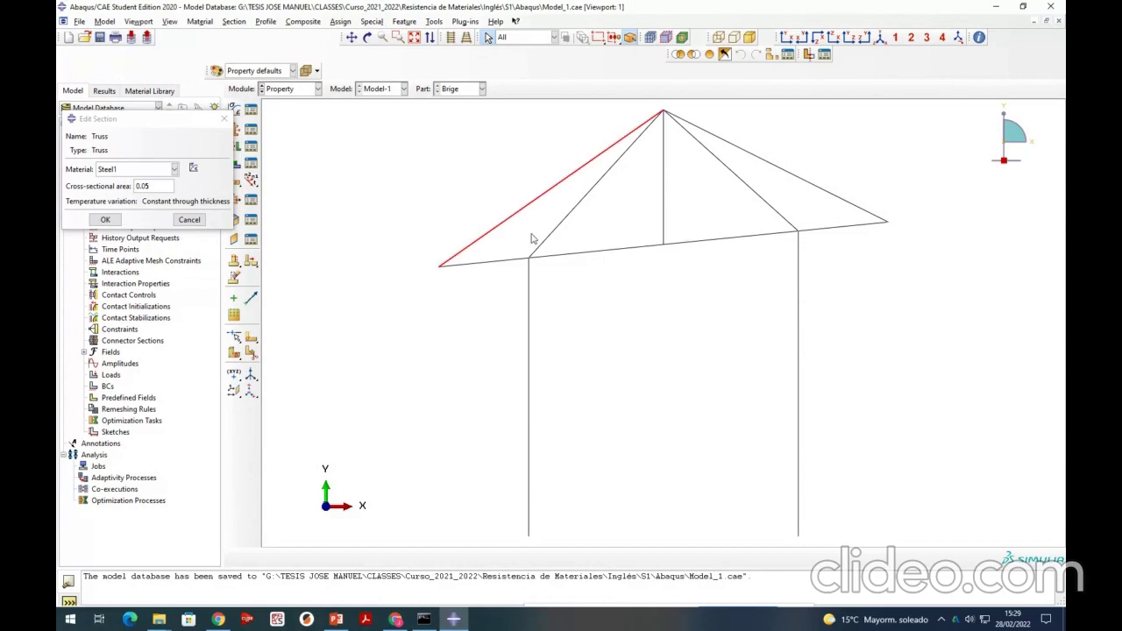
pyautogui.keyDown('shift'); pyautogui.click(722, 201); pyautogui.keyUp('shift')
pyautogui.keyDown('shift'); pyautogui.click(787, 167); pyautogui.keyUp('shift')
pyautogui.keyDown('shift'); pyautogui.click(800, 205); pyautogui.keyUp('shift')
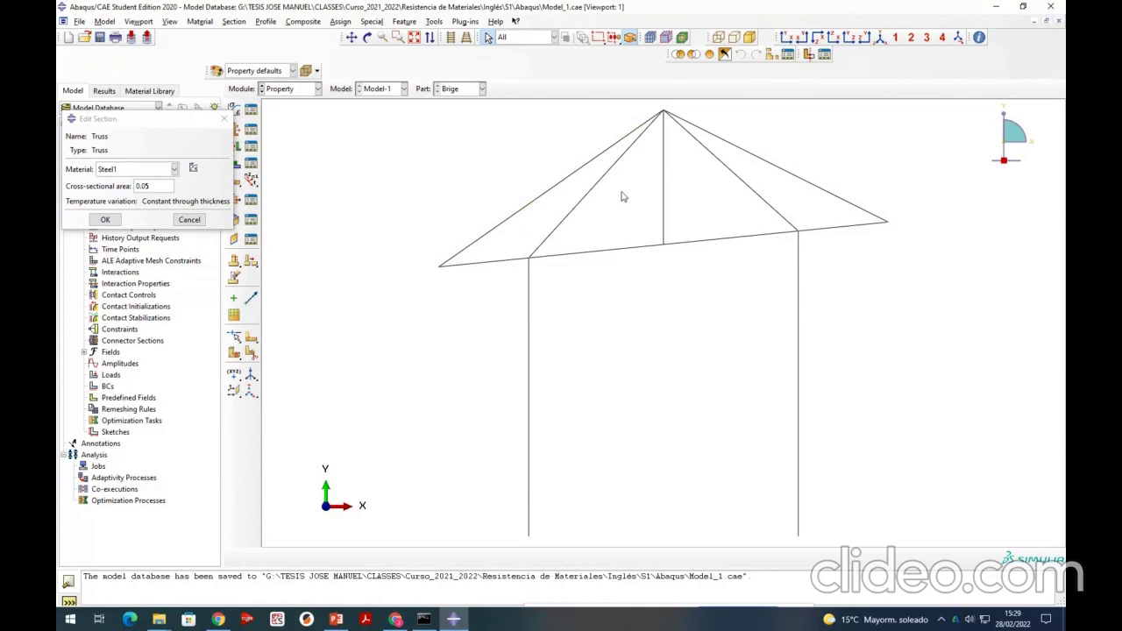
pyautogui.moveTo(503, 161); pyautogui.dragTo(604, 220)
pyautogui.moveTo(522, 159); pyautogui.dragTo(694, 219)
pyautogui.click(724, 203)
pyautogui.moveTo(568, 146); pyautogui.dragTo(518, 172)
# - Finish the Truss section with Steel1 and a cross-sectional area of 0.05, and review the list of defined sections
pyautogui.click(110, 222)
pyautogui.click(252, 129)
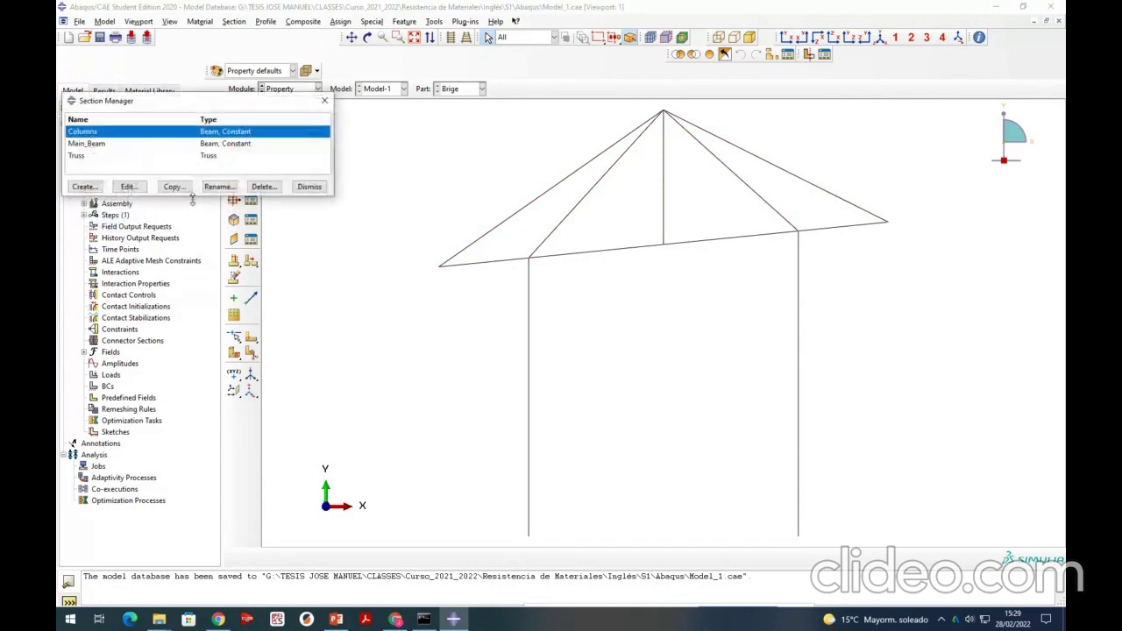
pyautogui.click(332, 95)
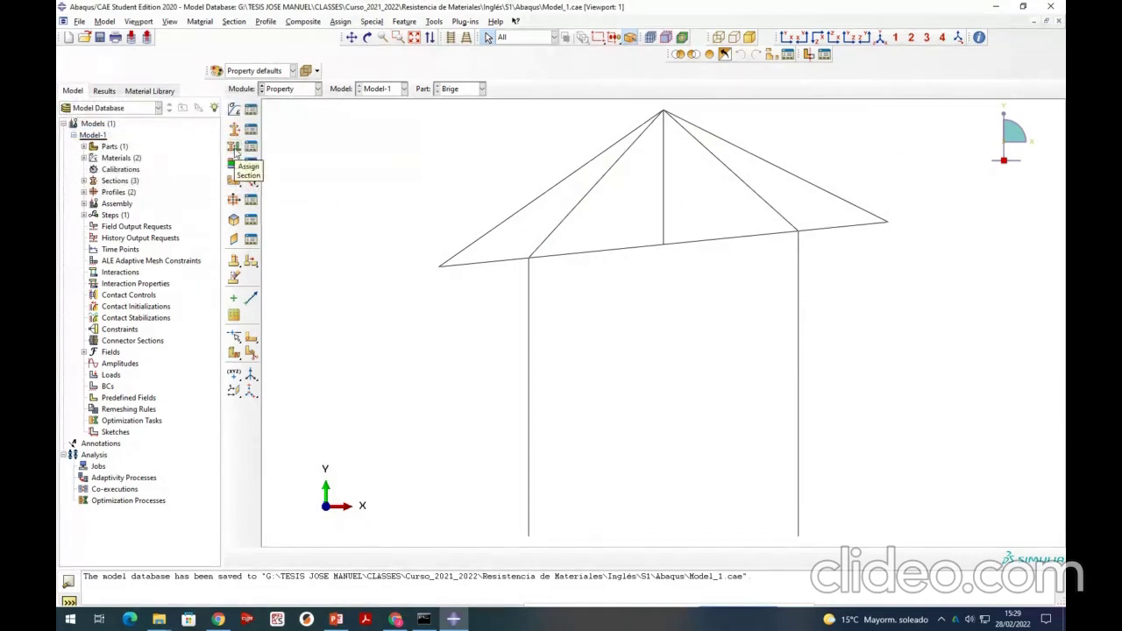
# - Assign the Columns section to the bridge's two vertical columns
pyautogui.click(233, 148)
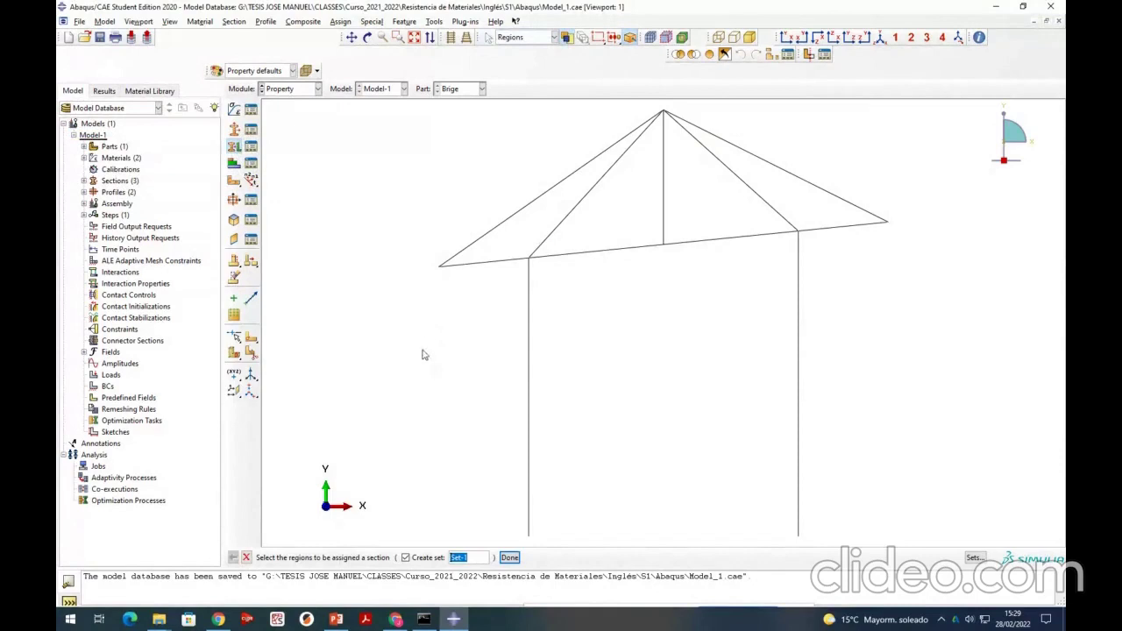
pyautogui.moveTo(413, 351); pyautogui.dragTo(1058, 480)
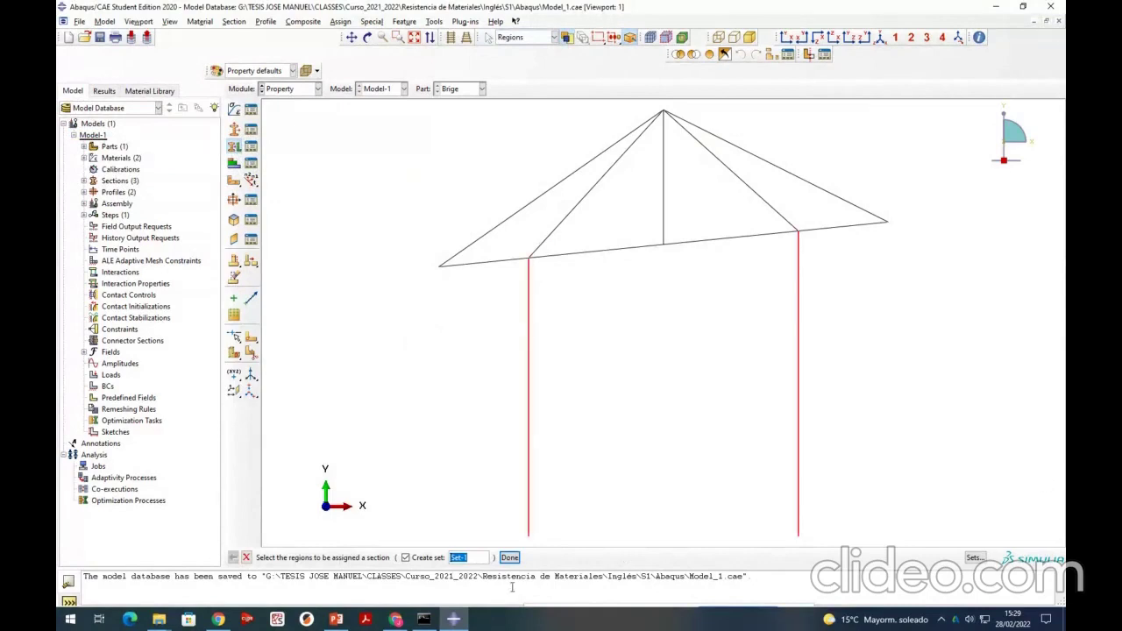
pyautogui.click(510, 557)
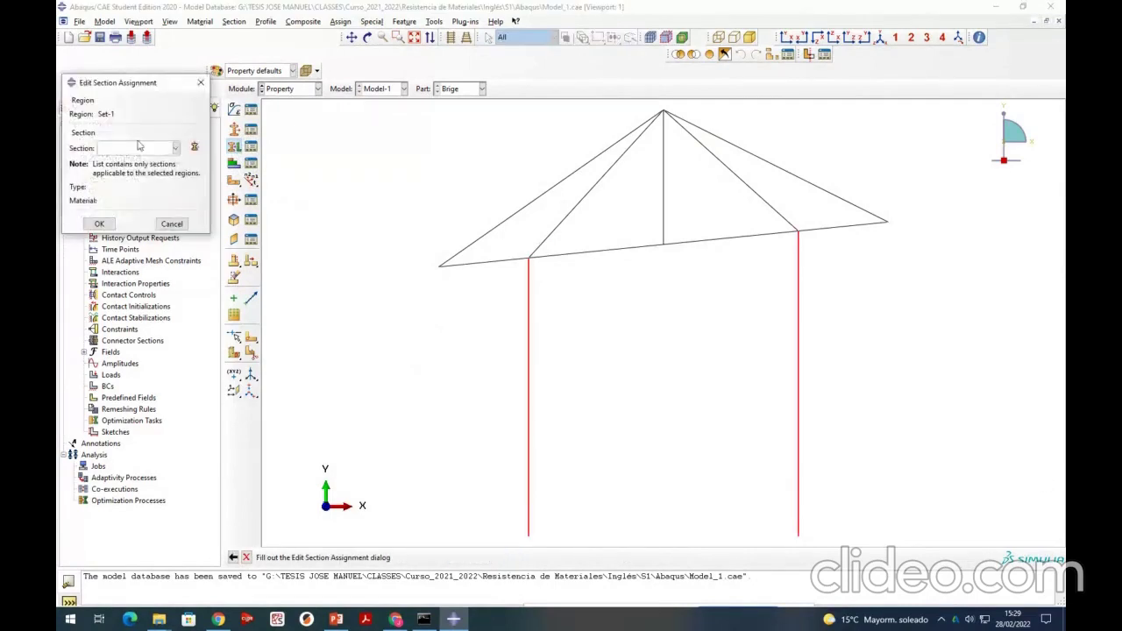
pyautogui.click(127, 149)
pyautogui.click(112, 163)
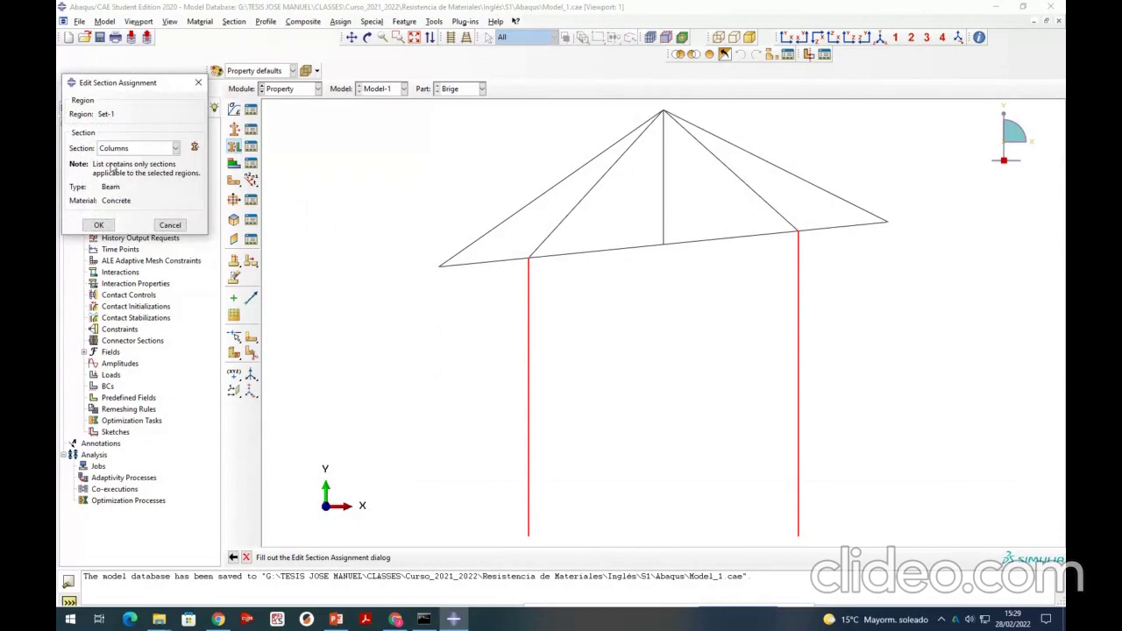
pyautogui.click(99, 223)
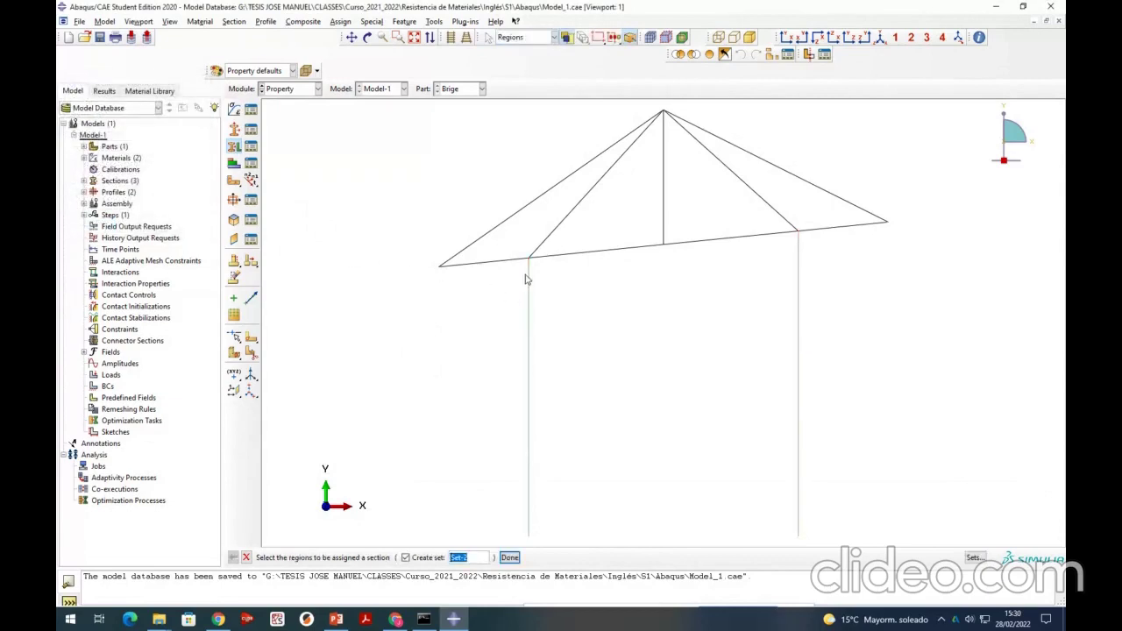
pyautogui.click(499, 263)
pyautogui.moveTo(598, 236); pyautogui.dragTo(611, 275)
pyautogui.keyDown('shift'); pyautogui.moveTo(694, 238); pyautogui.dragTo(724, 279); pyautogui.keyUp('shift')
pyautogui.keyDown('shift'); pyautogui.moveTo(817, 233); pyautogui.dragTo(834, 246); pyautogui.keyUp('shift')
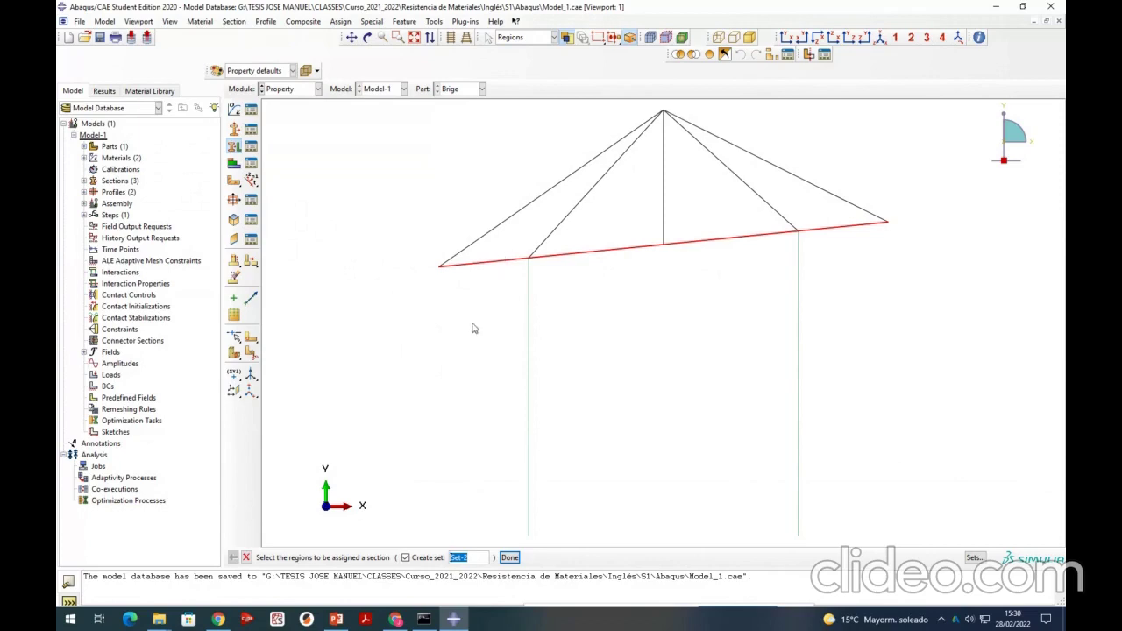
pyautogui.click(511, 557)
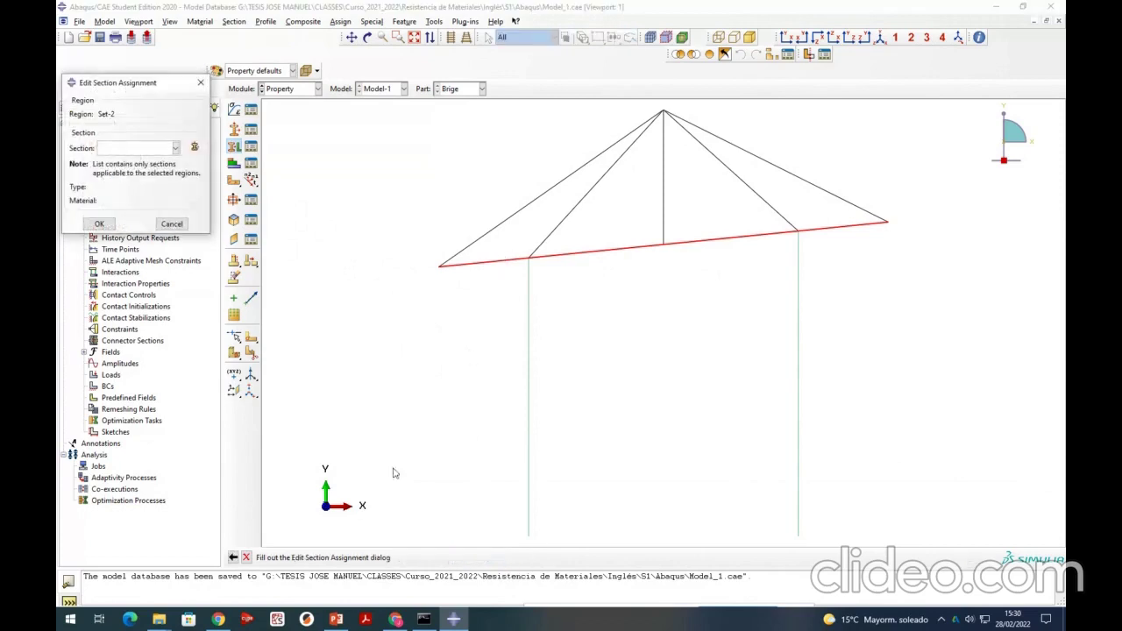
pyautogui.click(201, 83)
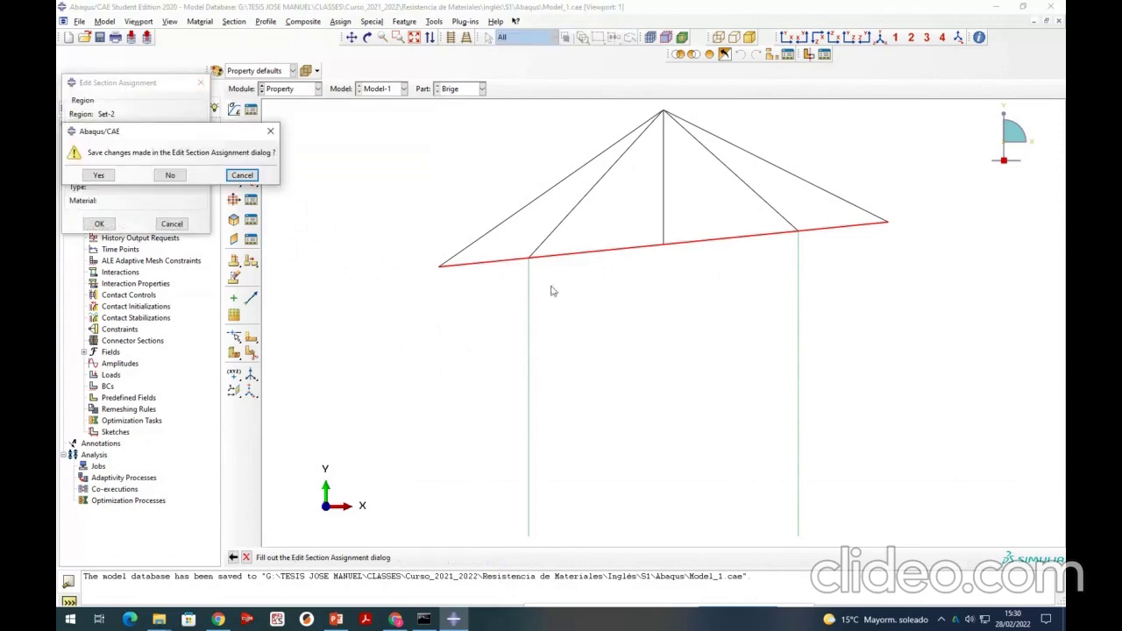
pyautogui.click(183, 176)
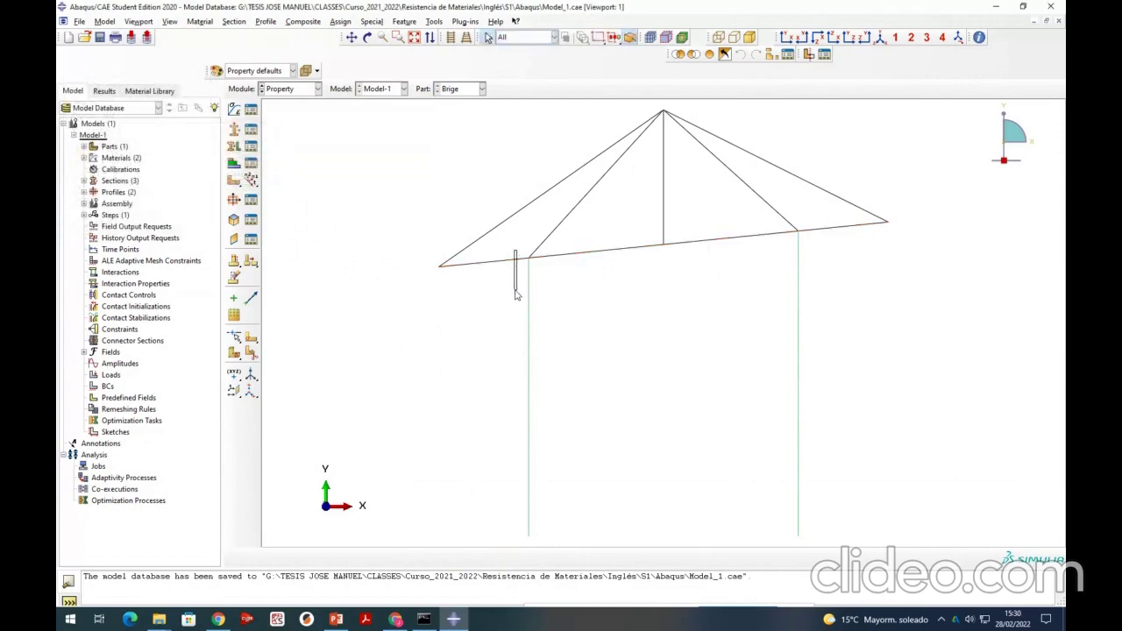
# - Highlight the segments that make up the bridge's inclined main beam
pyautogui.keyDown('shift'); pyautogui.click(699, 243); pyautogui.keyUp('shift')
pyautogui.keyDown('shift'); pyautogui.click(839, 228); pyautogui.keyUp('shift')
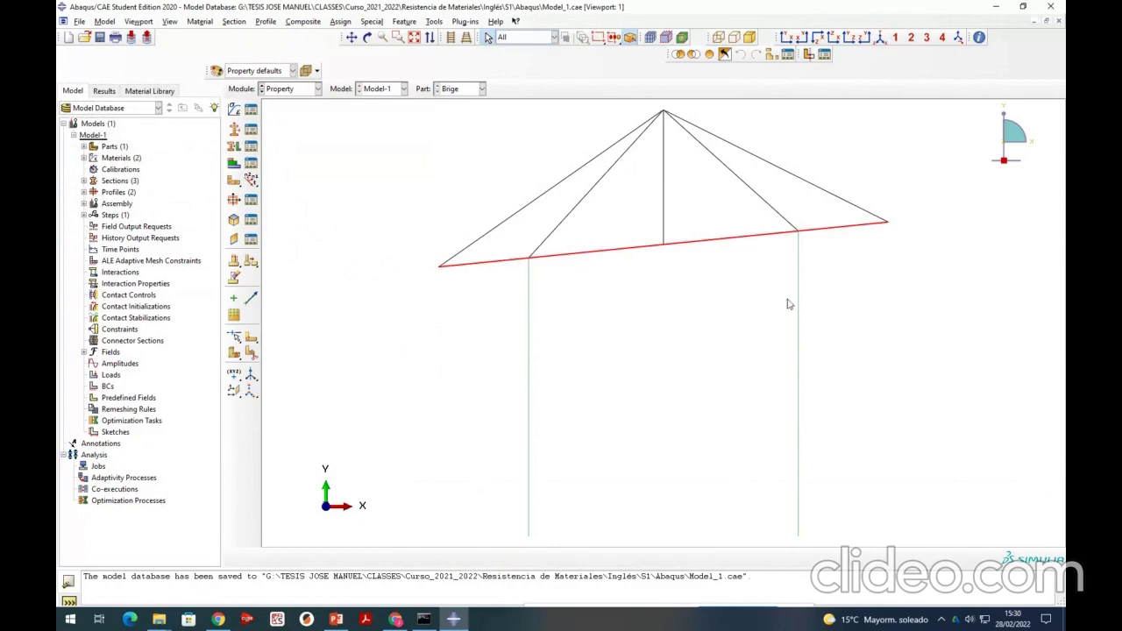
pyautogui.click(847, 265)
pyautogui.moveTo(824, 220); pyautogui.dragTo(843, 257)
pyautogui.keyDown('shift'); pyautogui.click(742, 237); pyautogui.keyUp('shift')
pyautogui.keyDown('shift'); pyautogui.click(616, 252); pyautogui.keyUp('shift')
pyautogui.keyDown('shift'); pyautogui.click(503, 261); pyautogui.keyUp('shift')
# - Assign the Main_Beam section to all four segments of the inclined main beam
pyautogui.click(234, 146)
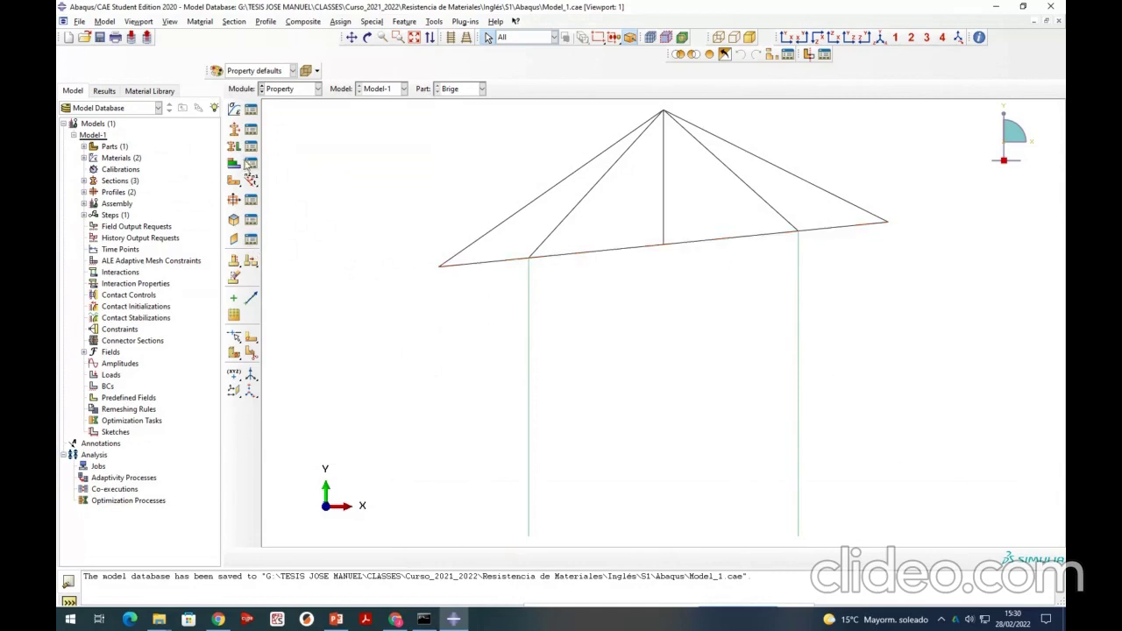
pyautogui.click(506, 260)
pyautogui.keyDown('shift'); pyautogui.moveTo(584, 235); pyautogui.dragTo(607, 275); pyautogui.keyUp('shift')
pyautogui.keyDown('shift'); pyautogui.moveTo(692, 220); pyautogui.dragTo(732, 276); pyautogui.keyUp('shift')
pyautogui.keyDown('shift'); pyautogui.moveTo(850, 263); pyautogui.dragTo(824, 219); pyautogui.keyUp('shift')
pyautogui.click(510, 558)
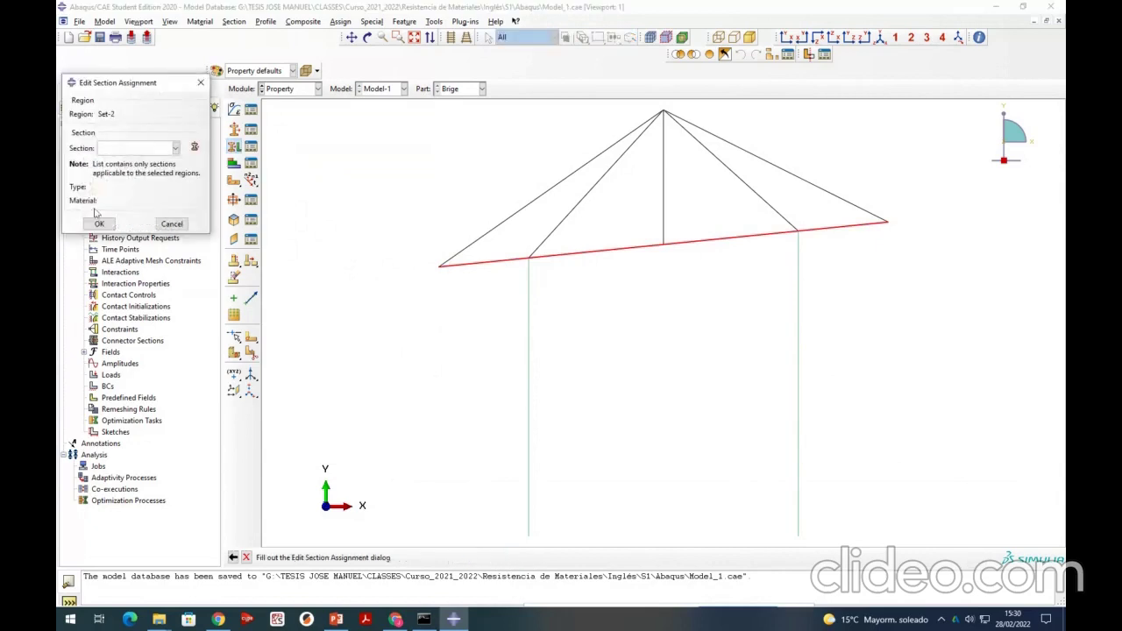
pyautogui.click(136, 148)
pyautogui.click(123, 170)
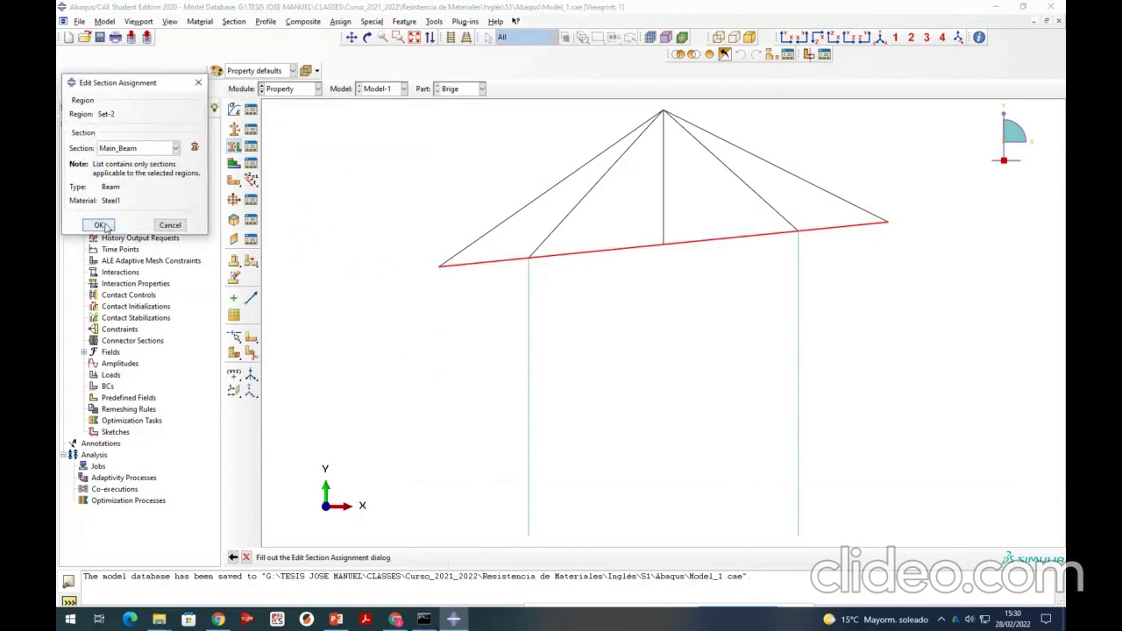
pyautogui.click(99, 223)
# - Assign the Truss section to the five members meeting at the bridge's apex and end the section assignment
pyautogui.moveTo(415, 211); pyautogui.dragTo(930, 119)
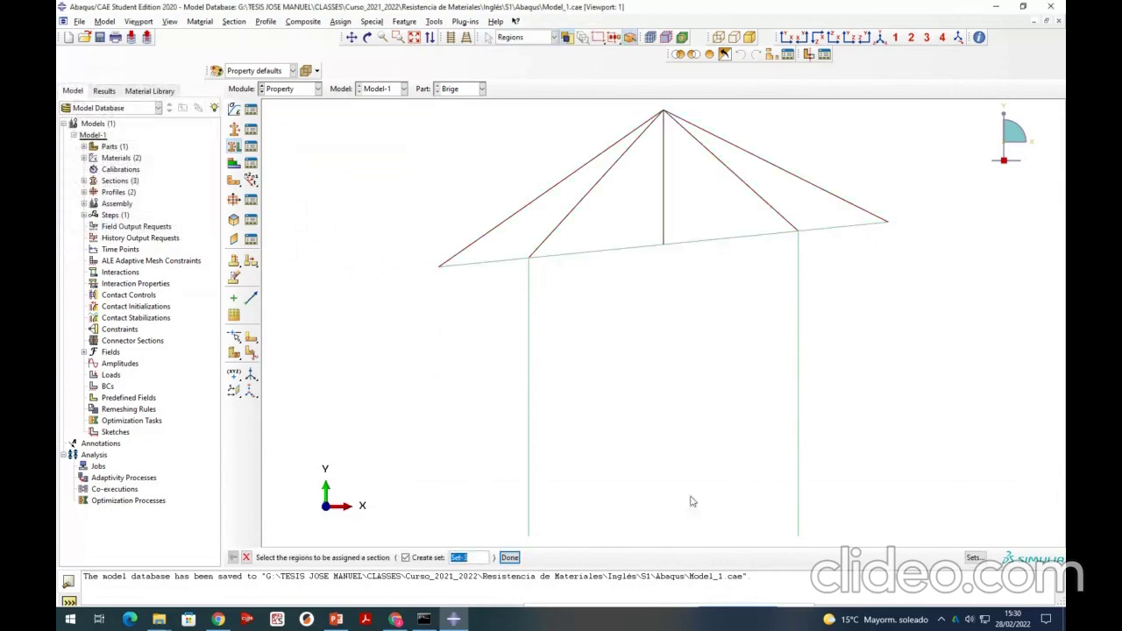
pyautogui.moveTo(431, 186); pyautogui.dragTo(912, 197)
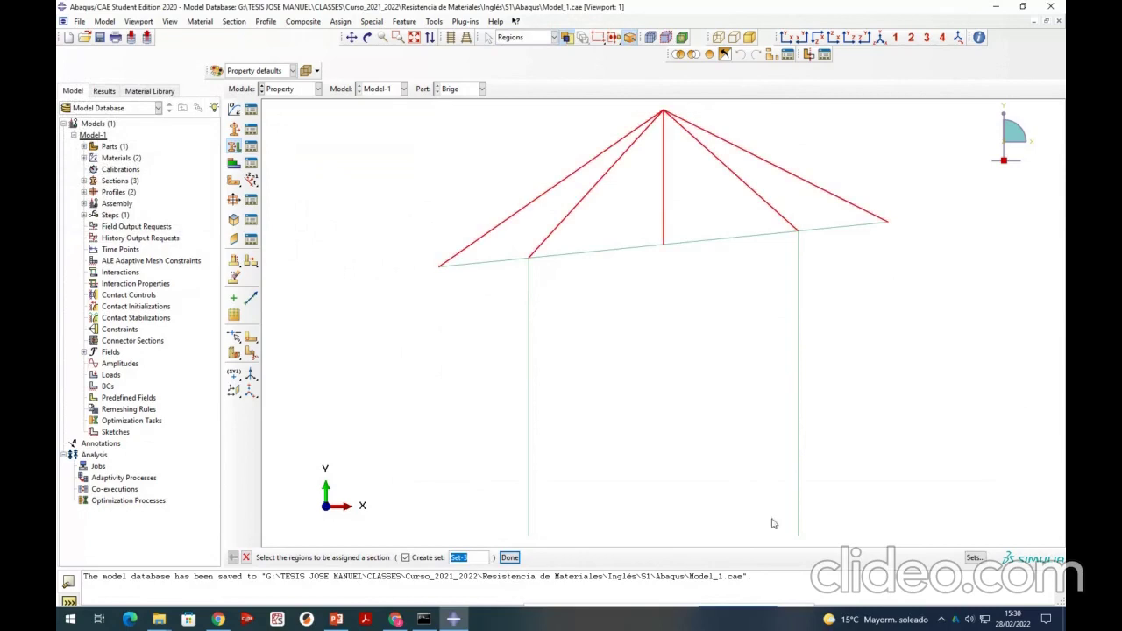
pyautogui.click(509, 558)
pyautogui.click(136, 147)
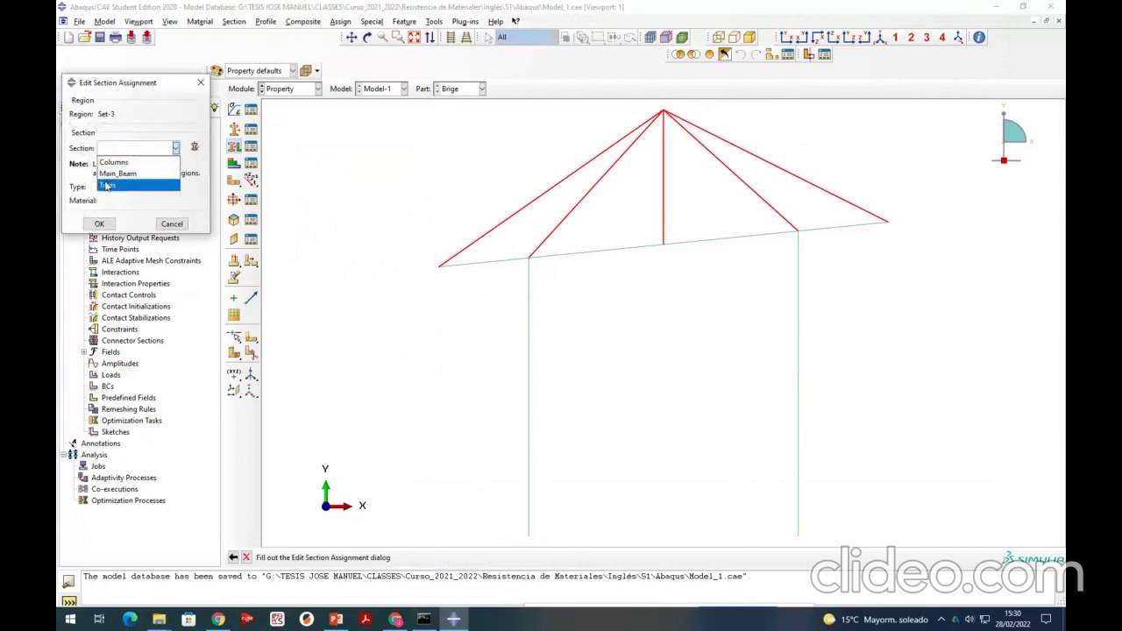
pyautogui.click(111, 180)
pyautogui.click(99, 225)
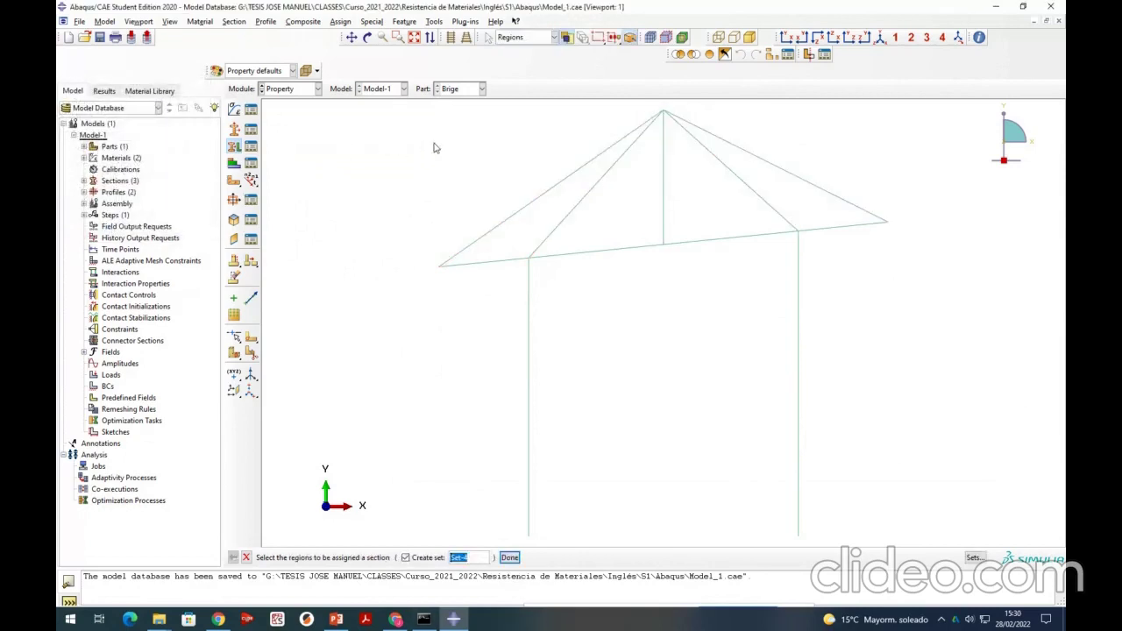
pyautogui.click(246, 558)
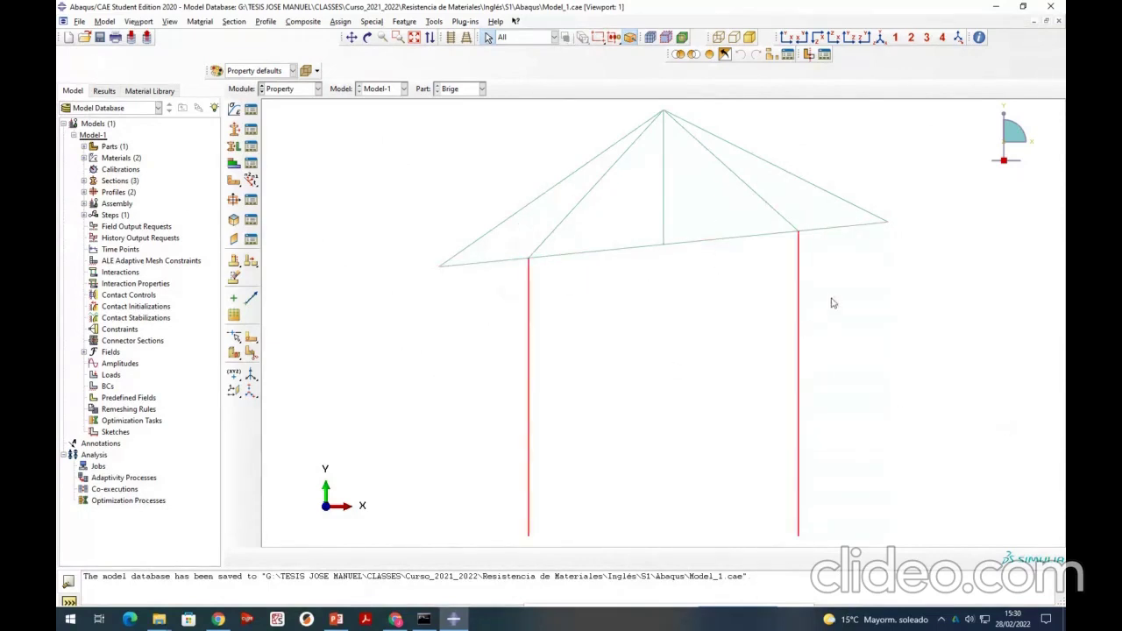
# - Assign a beam section orientation to the main beam segments and both columns with n1 direction 0.0,0.0,-1.0
pyautogui.click(506, 262)
pyautogui.click(596, 251)
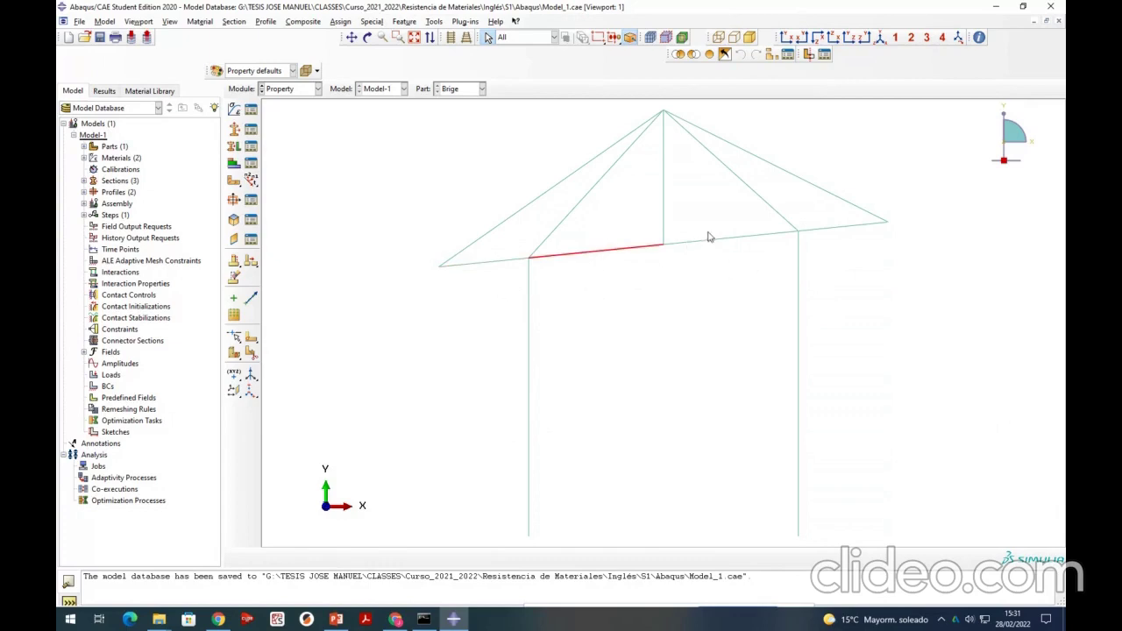
pyautogui.click(436, 275)
pyautogui.click(254, 180)
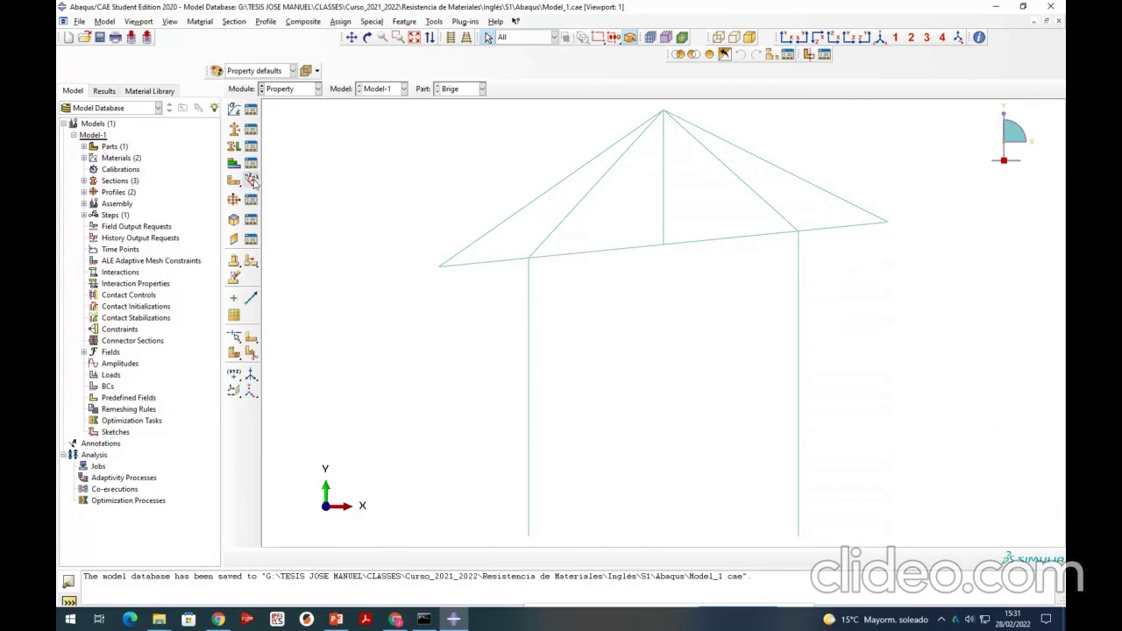
pyautogui.click(476, 263)
pyautogui.keyDown('shift'); pyautogui.moveTo(582, 231); pyautogui.dragTo(609, 275); pyautogui.keyUp('shift')
pyautogui.keyDown('shift'); pyautogui.click(745, 237); pyautogui.keyUp('shift')
pyautogui.keyDown('shift'); pyautogui.click(842, 227); pyautogui.keyUp('shift')
pyautogui.keyDown('shift'); pyautogui.moveTo(461, 474); pyautogui.dragTo(982, 471); pyautogui.keyUp('shift')
pyautogui.middleClick(666, 396)
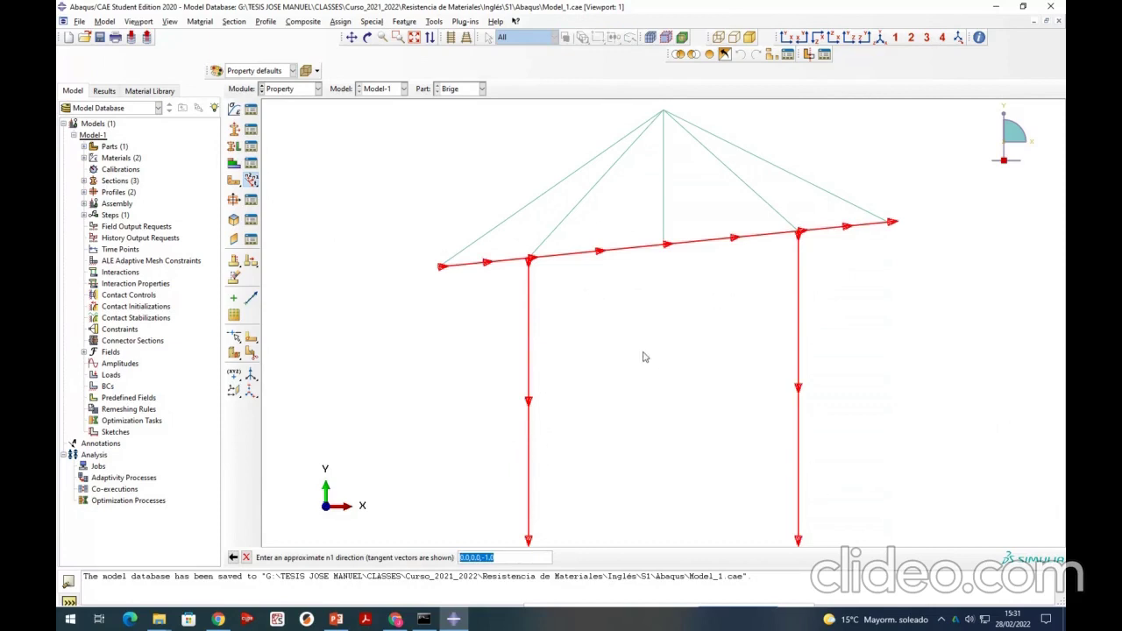
pyautogui.press('Return')
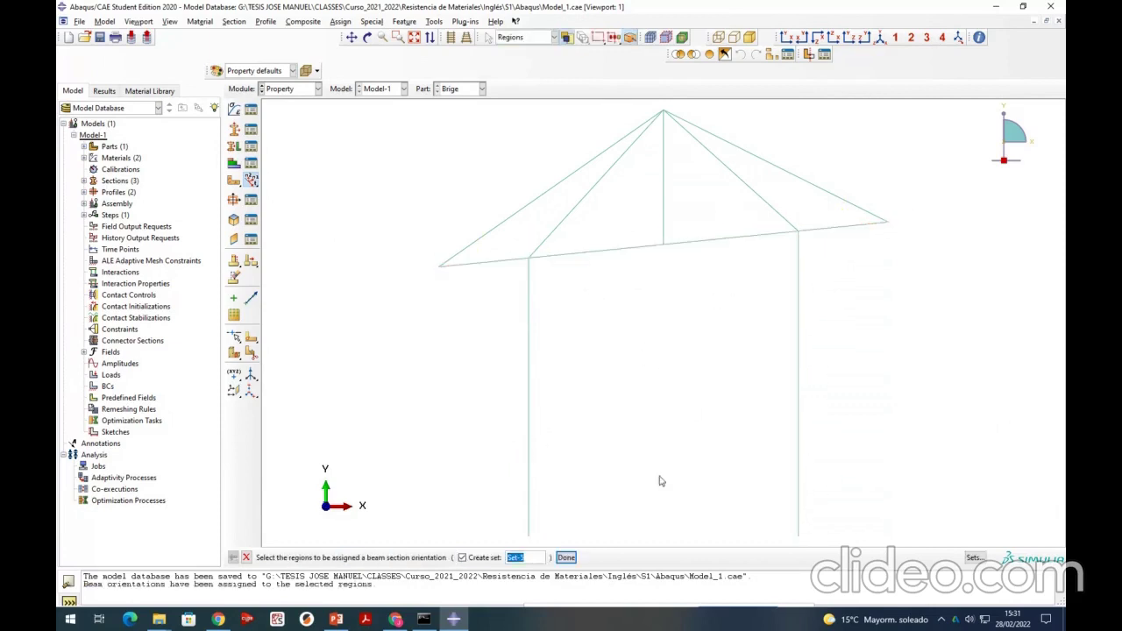
pyautogui.click(246, 558)
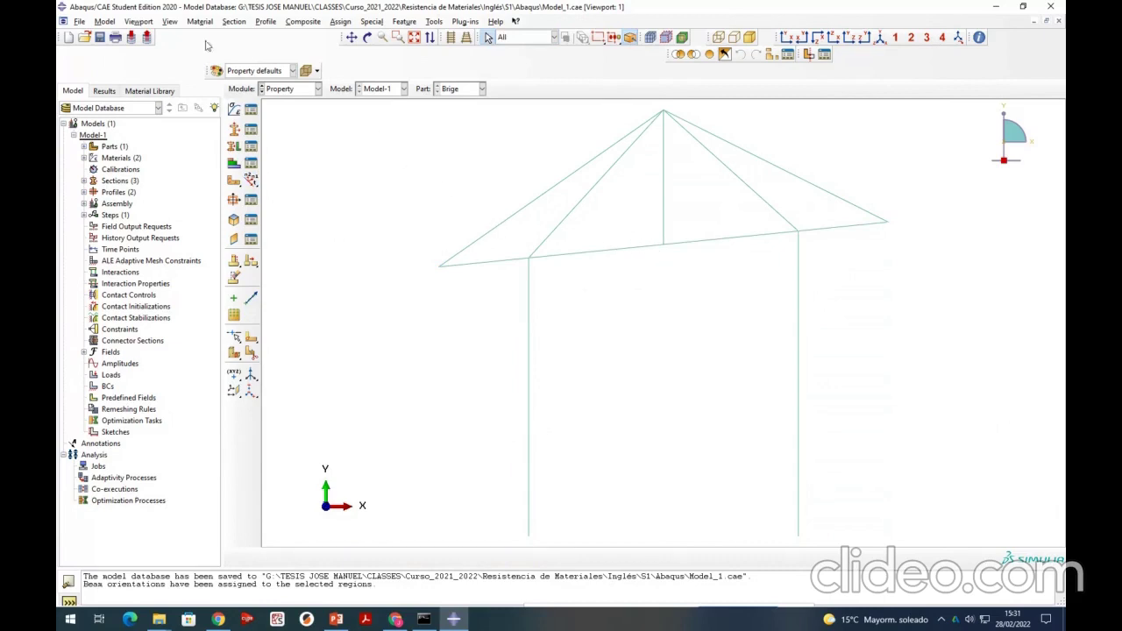
# - Turn on rendering of beam profiles in the part display options
pyautogui.click(170, 21)
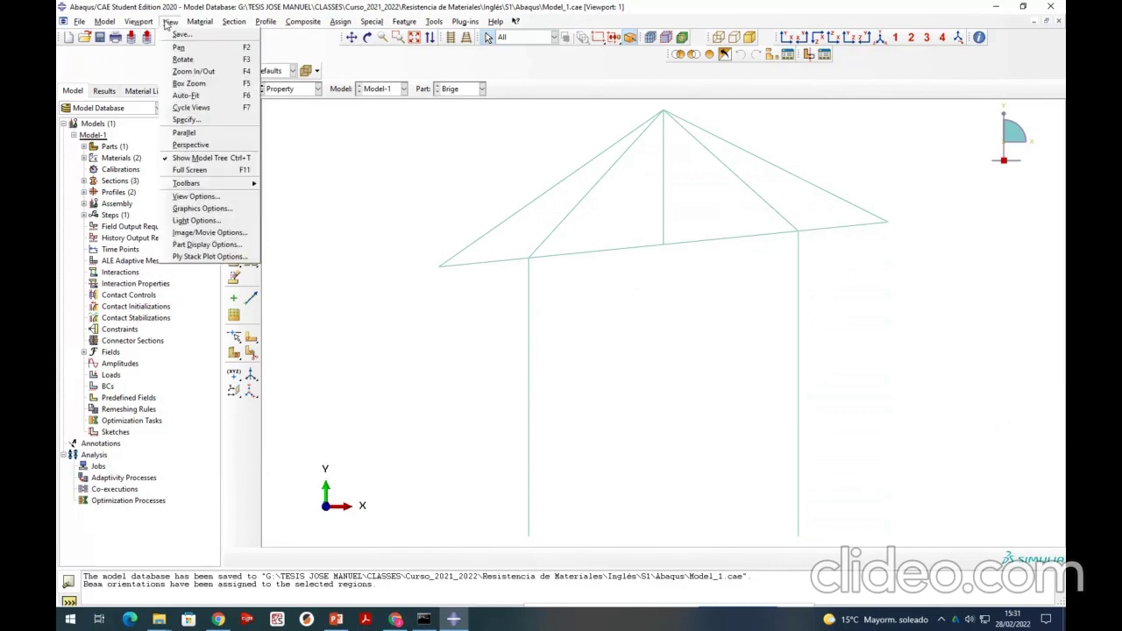
pyautogui.click(189, 246)
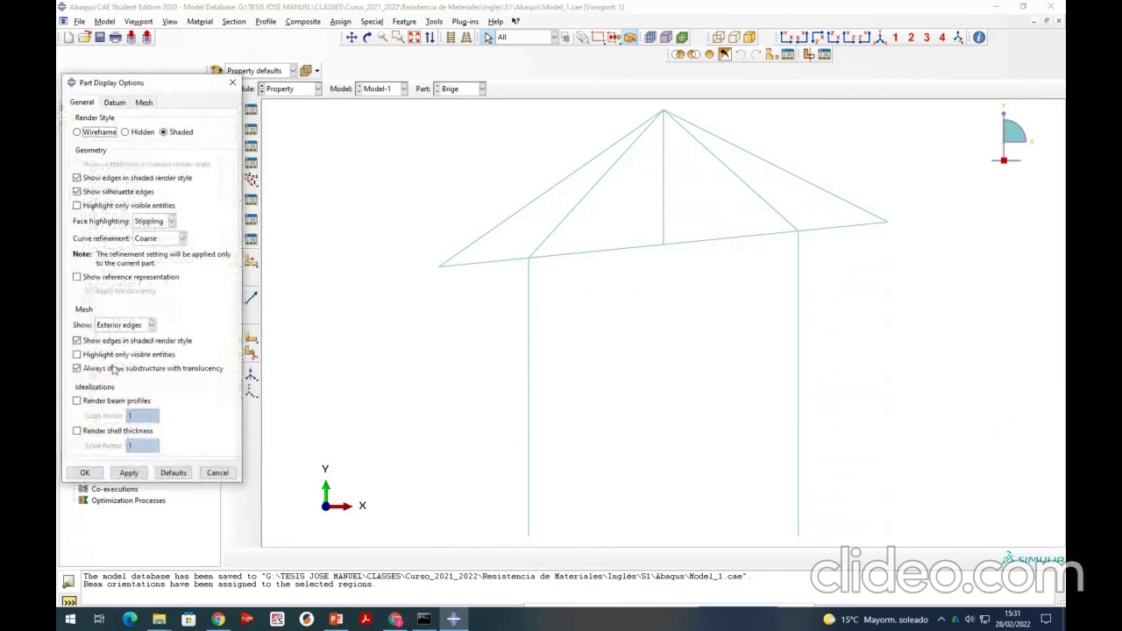
pyautogui.click(76, 401)
pyautogui.click(85, 473)
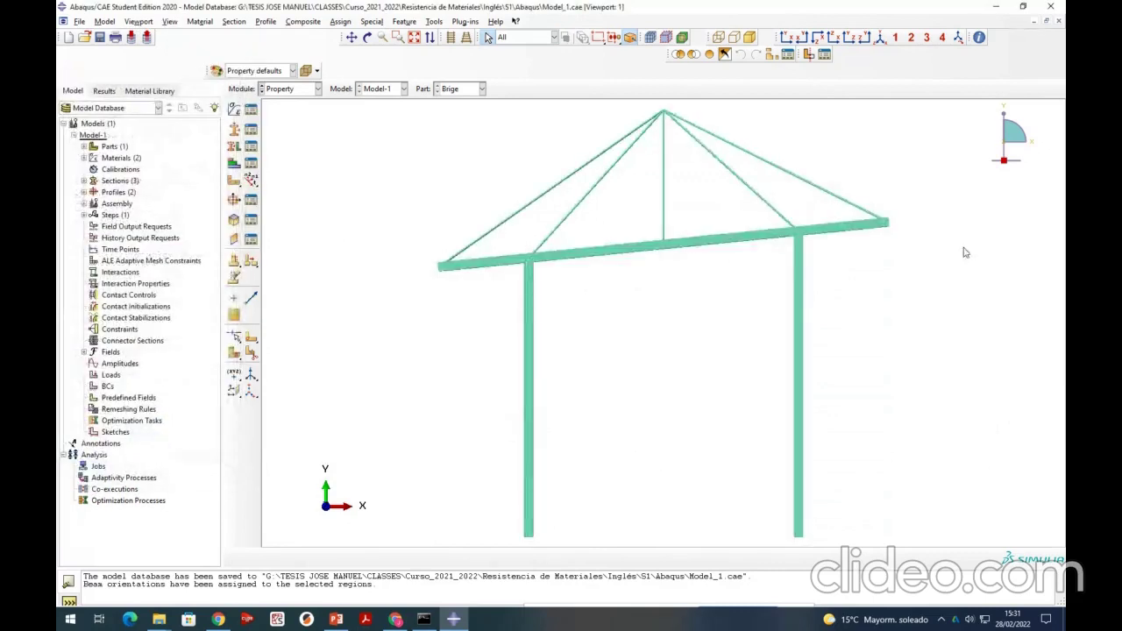
# - Examine the rendered profiles at the main beam's end and on the columns, and look through the model's defined profiles
pyautogui.keyDown('ctrl'); pyautogui.keyDown('alt'); pyautogui.moveTo(962, 251); pyautogui.dragTo(781, 251); pyautogui.keyUp('alt'); pyautogui.keyUp('ctrl')
pyautogui.scroll(4, 785, 253)
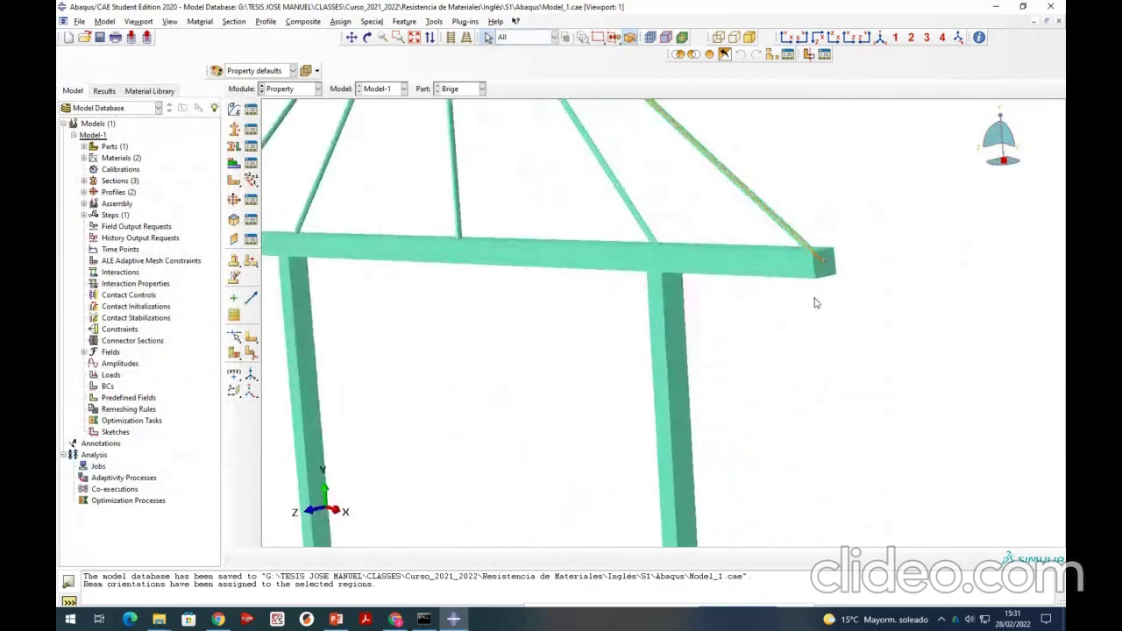
pyautogui.keyDown('ctrl'); pyautogui.keyDown('alt'); pyautogui.moveTo(748, 316); pyautogui.dragTo(833, 359); pyautogui.keyUp('alt'); pyautogui.keyUp('ctrl')
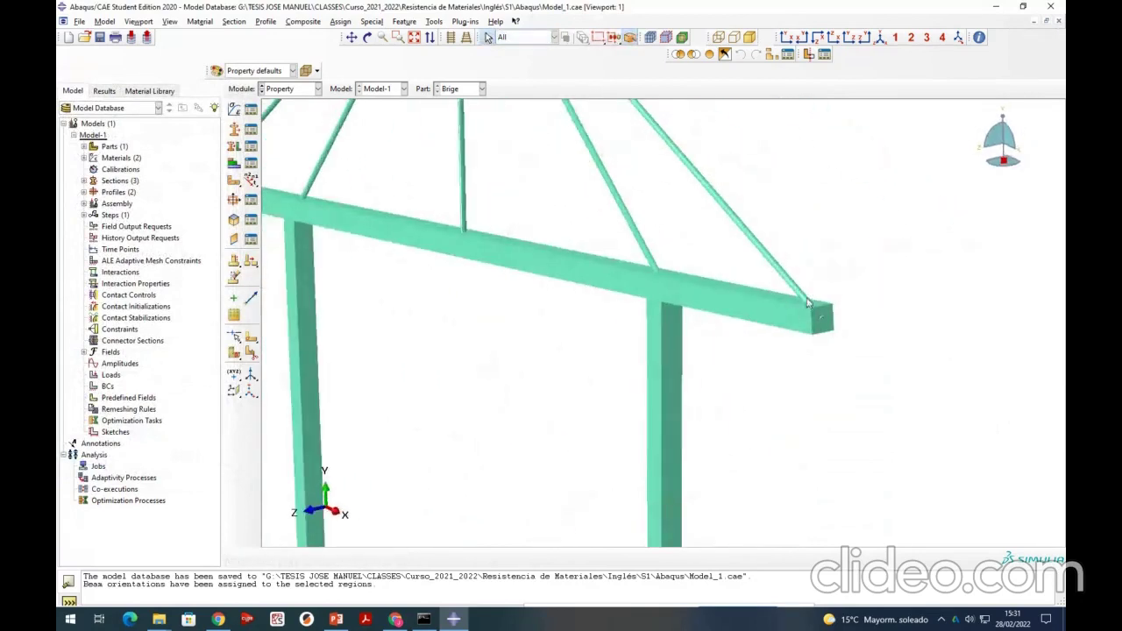
pyautogui.scroll(3, 818, 324)
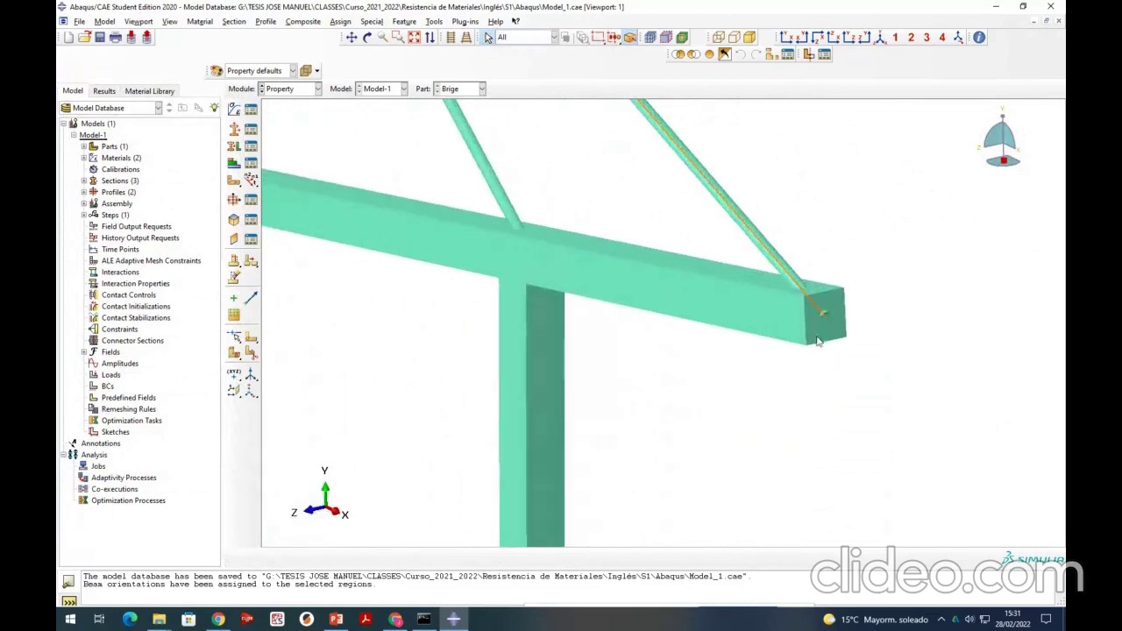
pyautogui.scroll(-3, 843, 322)
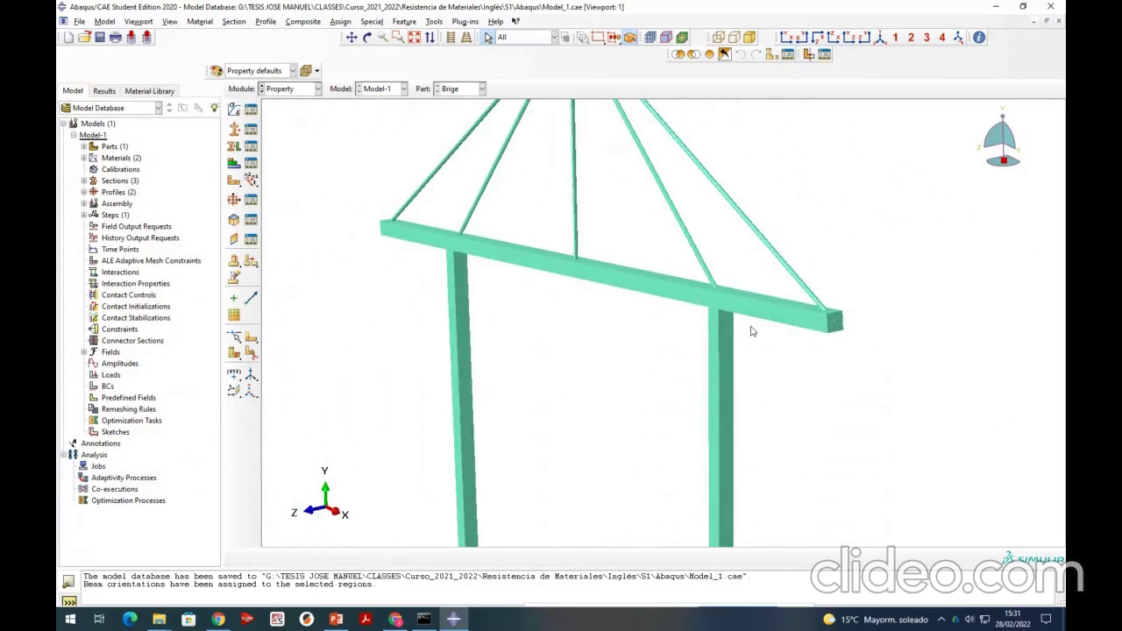
pyautogui.scroll(-1, 800, 333)
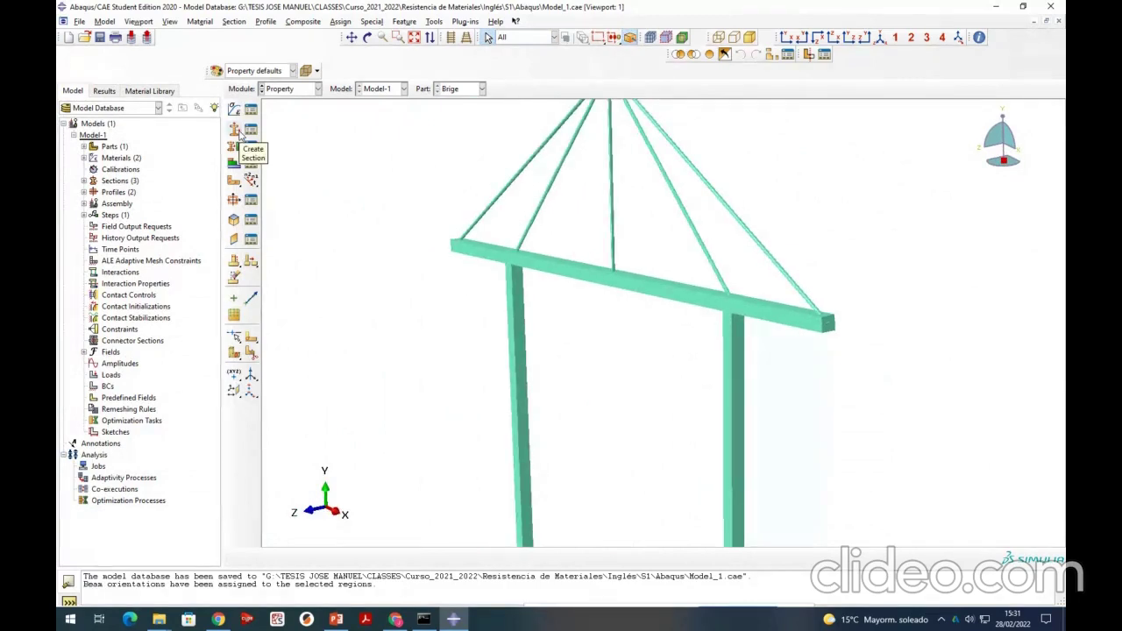
pyautogui.click(83, 192)
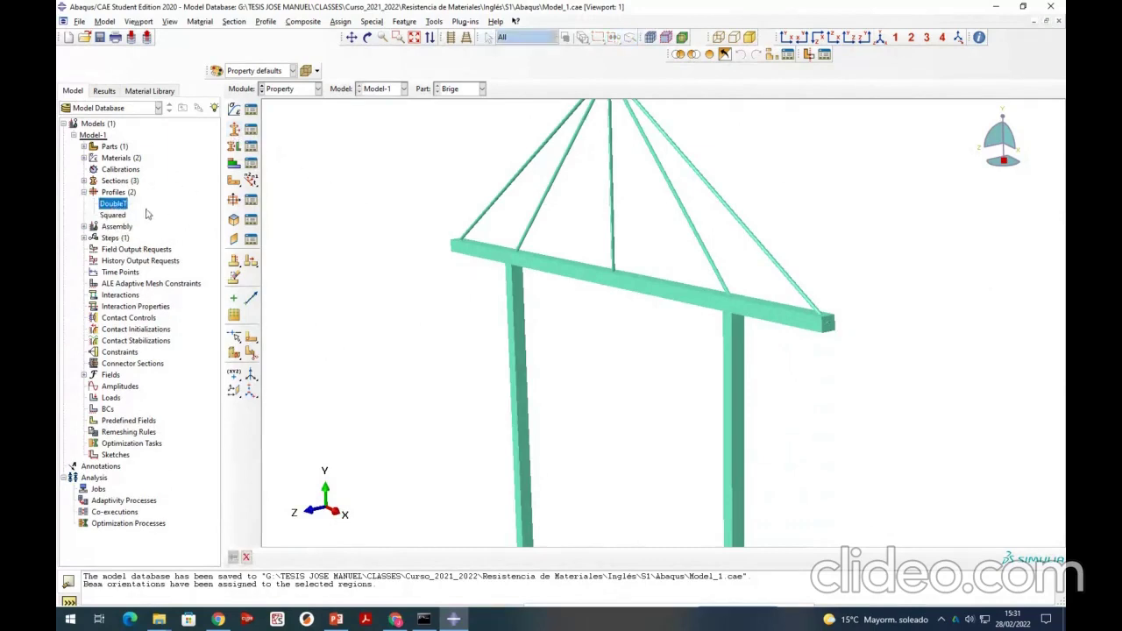
pyautogui.click(117, 216)
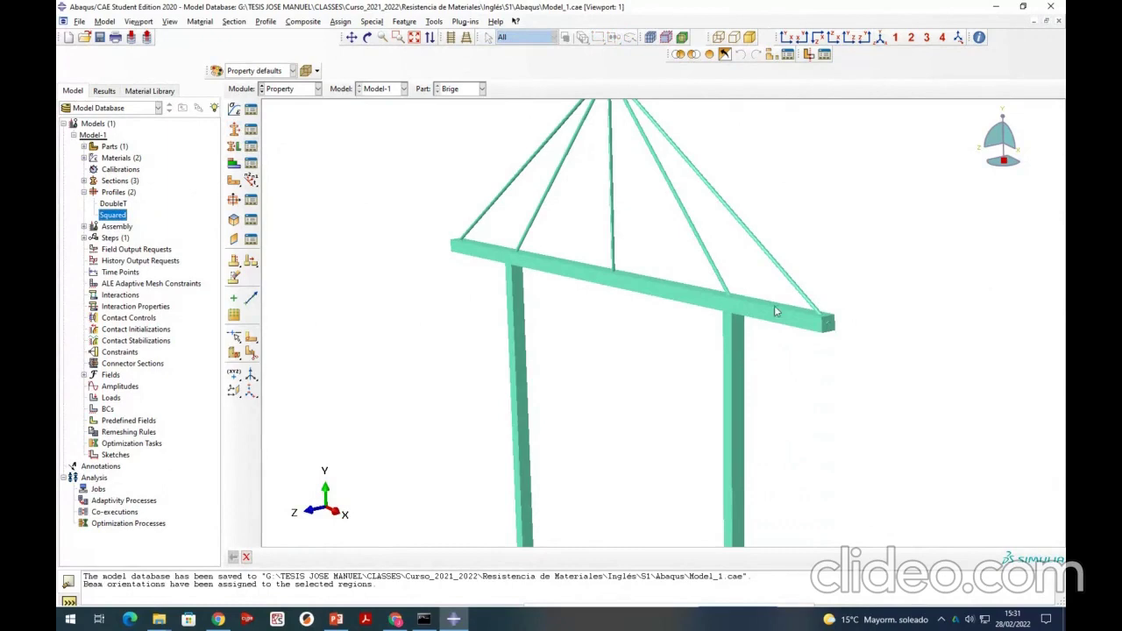
# - Change the Main_Beam section's profile to DoubleT and close the section manager
pyautogui.click(252, 131)
pyautogui.click(114, 144)
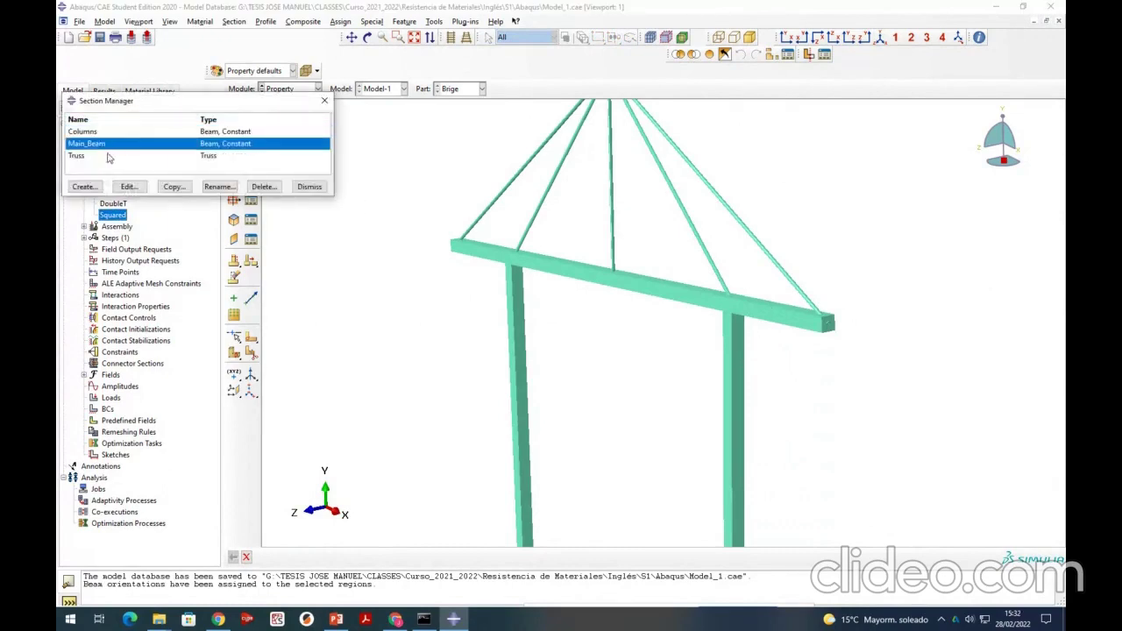
pyautogui.click(128, 187)
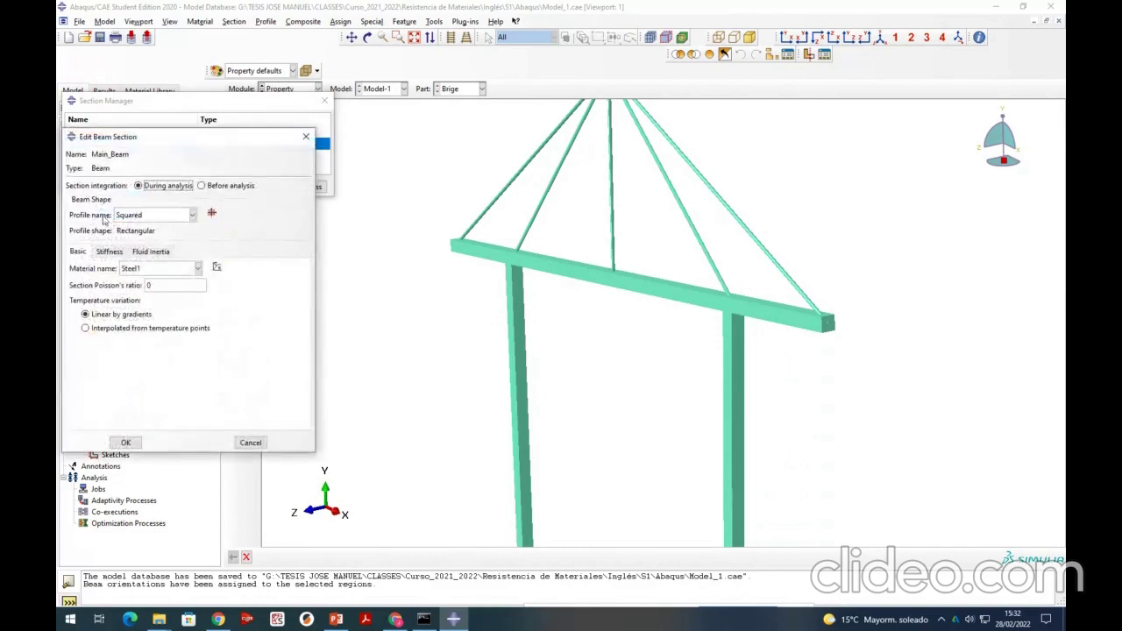
pyautogui.click(130, 215)
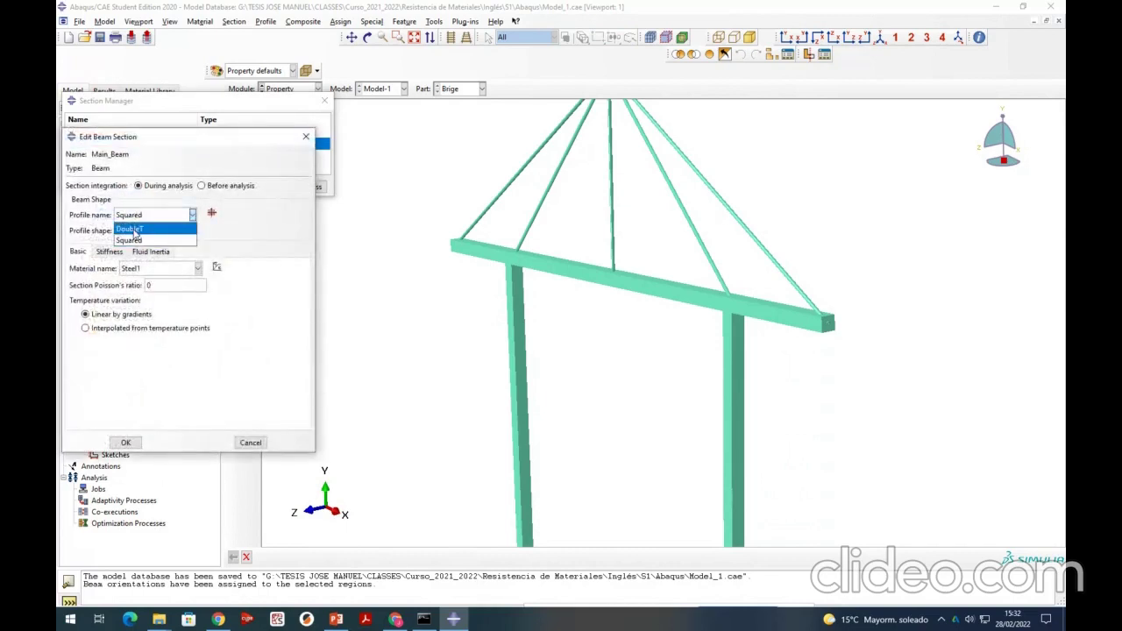
pyautogui.click(132, 228)
pyautogui.click(126, 443)
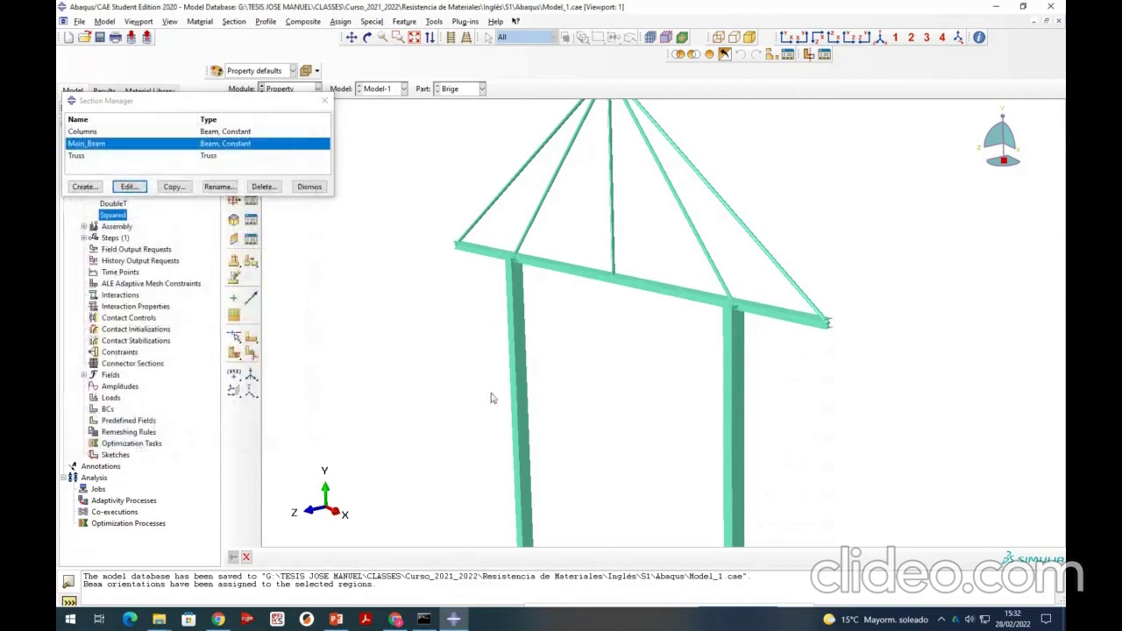
pyautogui.click(324, 101)
# - Restore the front XY view of the bridge and turn off beam profile rendering in the part display options
pyautogui.scroll(3, 867, 333)
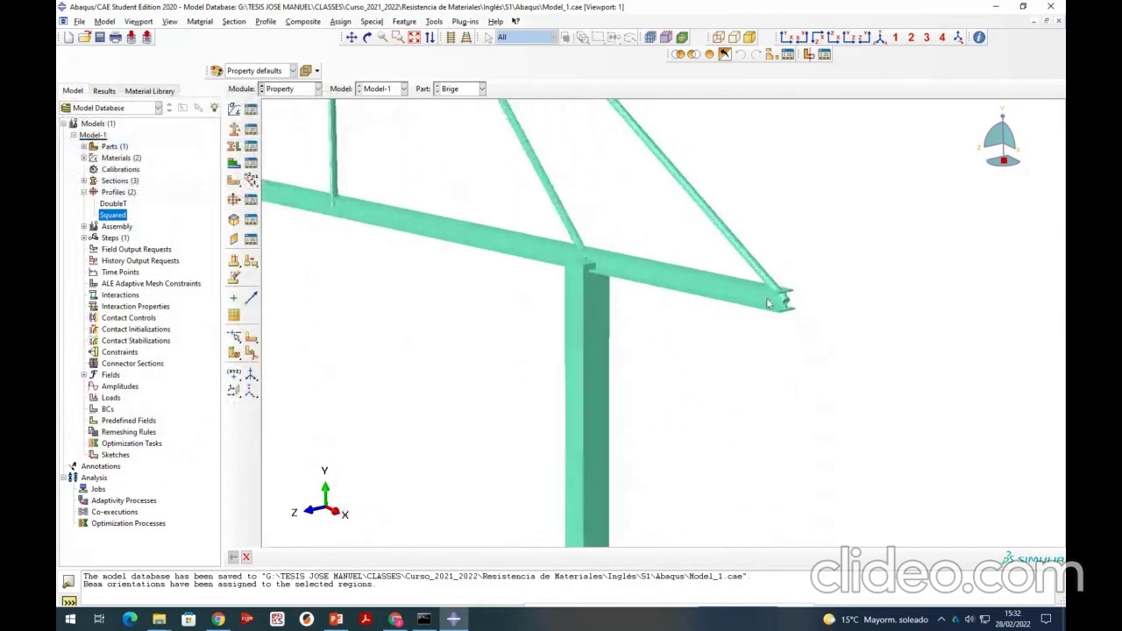
pyautogui.scroll(-5, 858, 326)
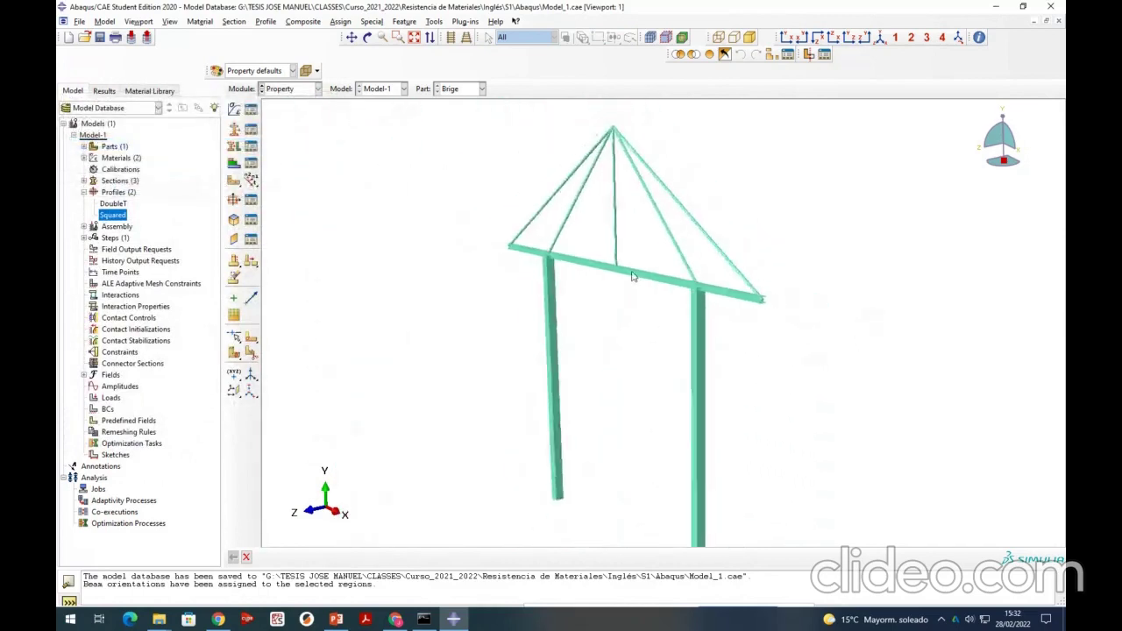
pyautogui.keyDown('ctrl'); pyautogui.keyDown('alt'); pyautogui.moveTo(633, 276); pyautogui.dragTo(663, 350); pyautogui.keyUp('alt'); pyautogui.keyUp('ctrl')
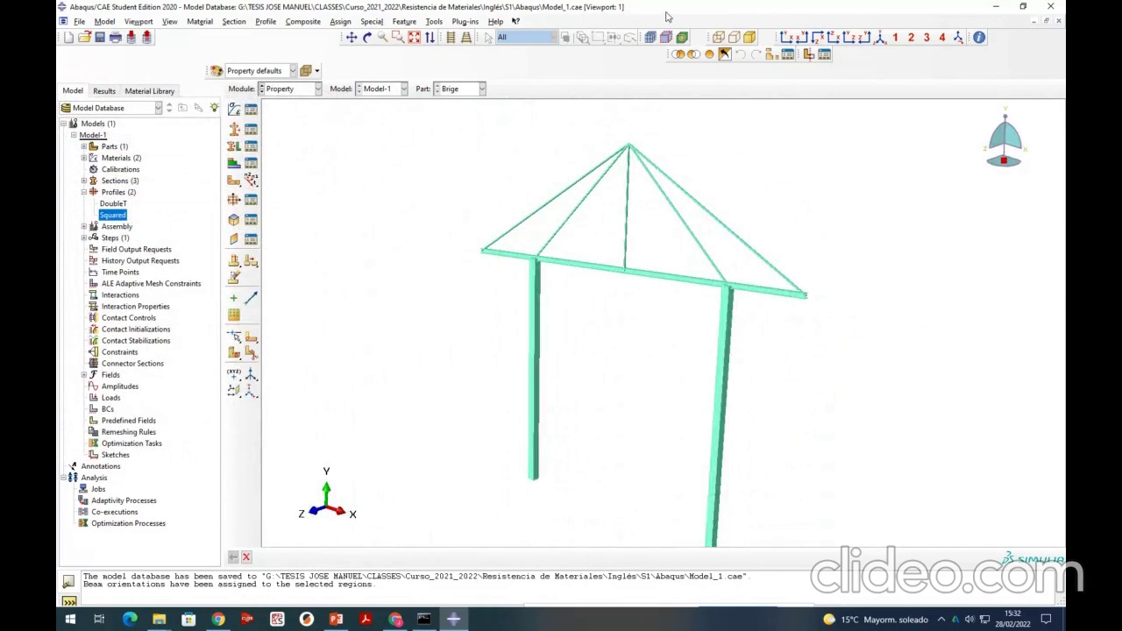
pyautogui.click(788, 37)
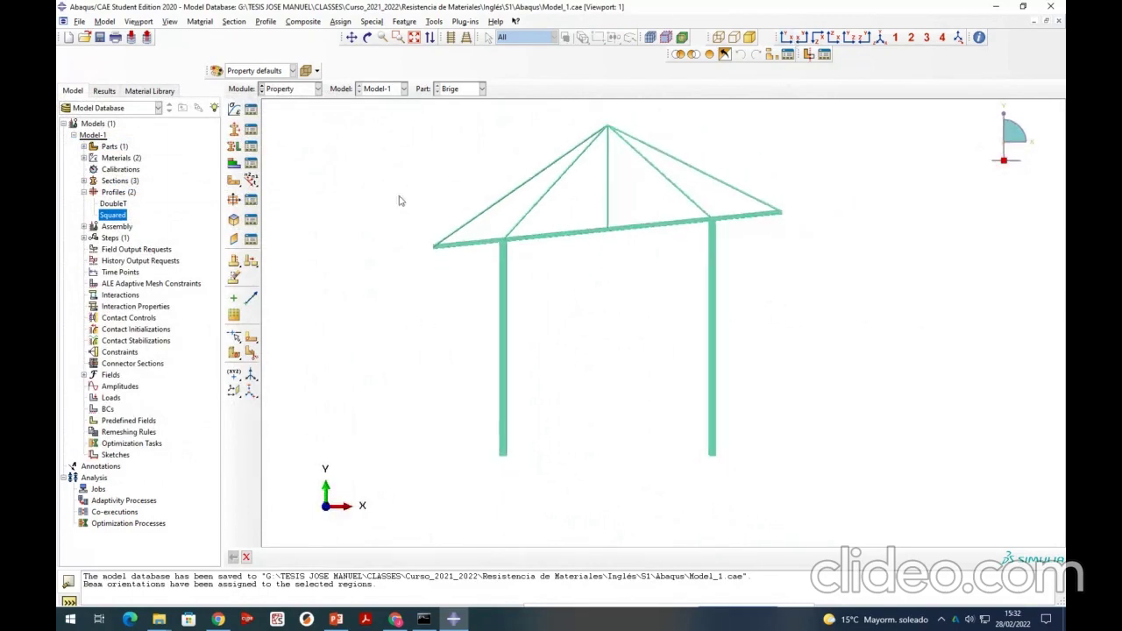
pyautogui.scroll(3, 626, 201)
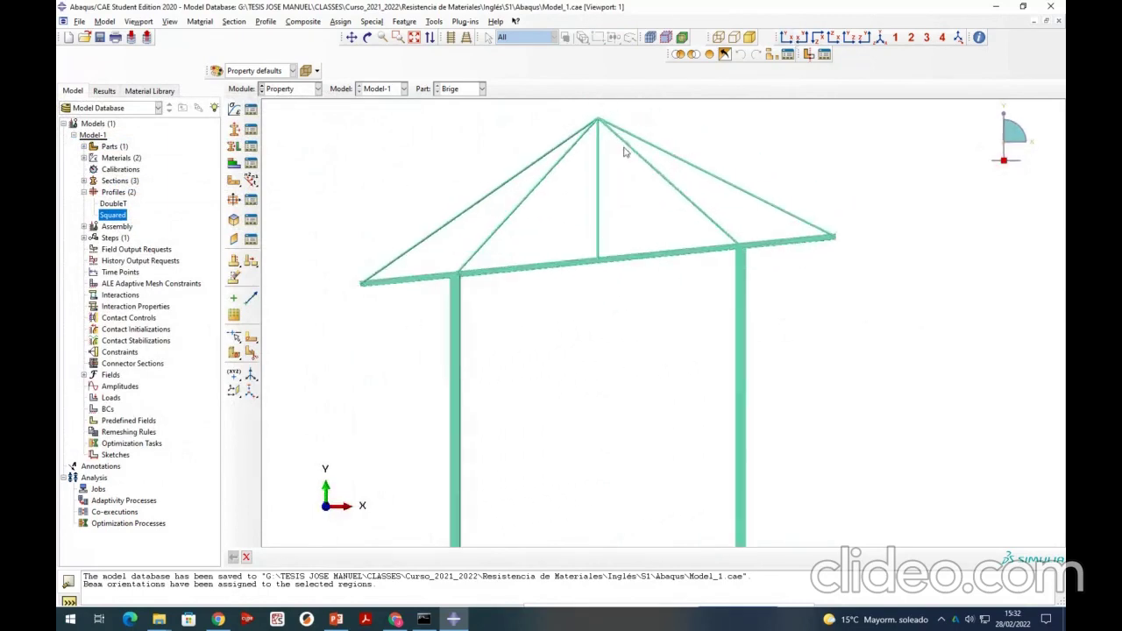
pyautogui.scroll(-3, 590, 127)
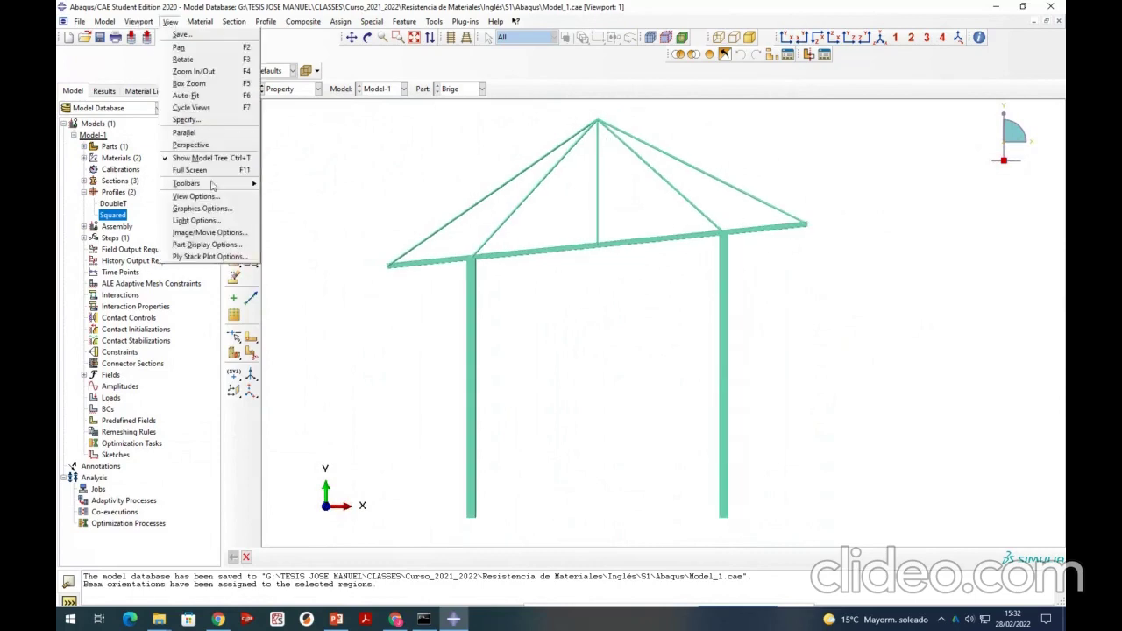
pyautogui.click(207, 245)
pyautogui.click(99, 404)
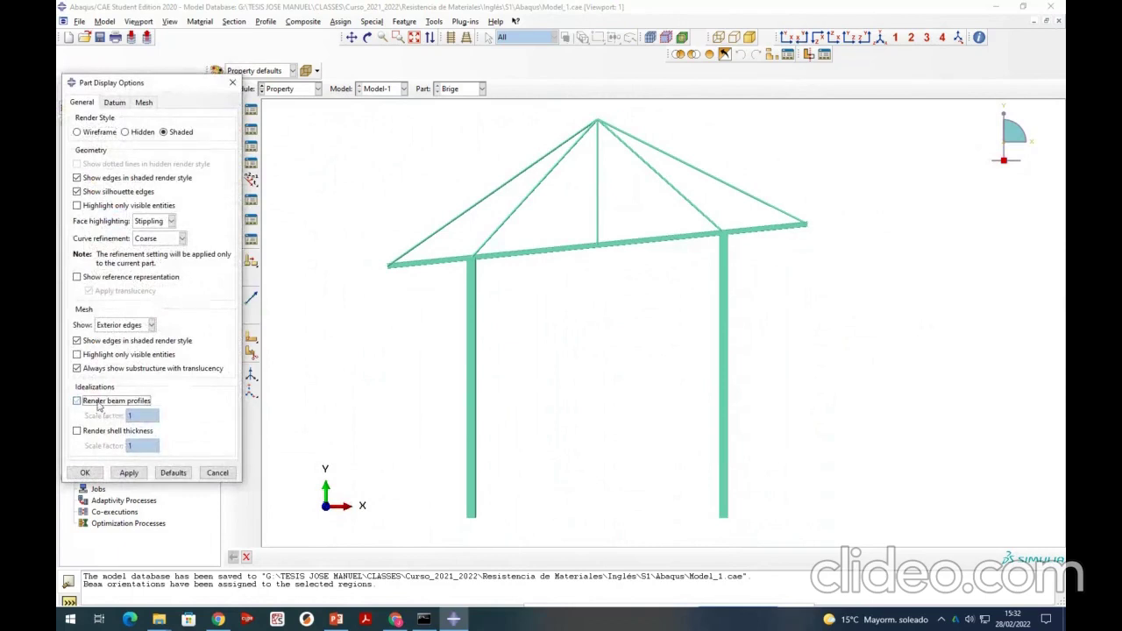
pyautogui.click(86, 473)
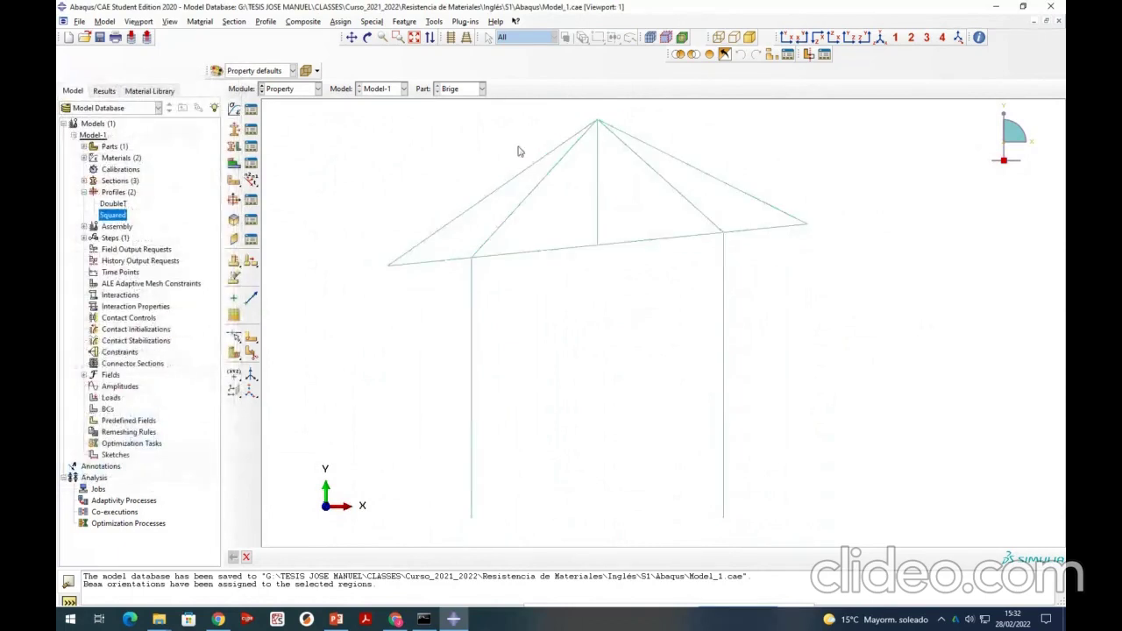
# - Create an instance of the bridge part in the Assembly module
pyautogui.click(289, 89)
pyautogui.click(284, 126)
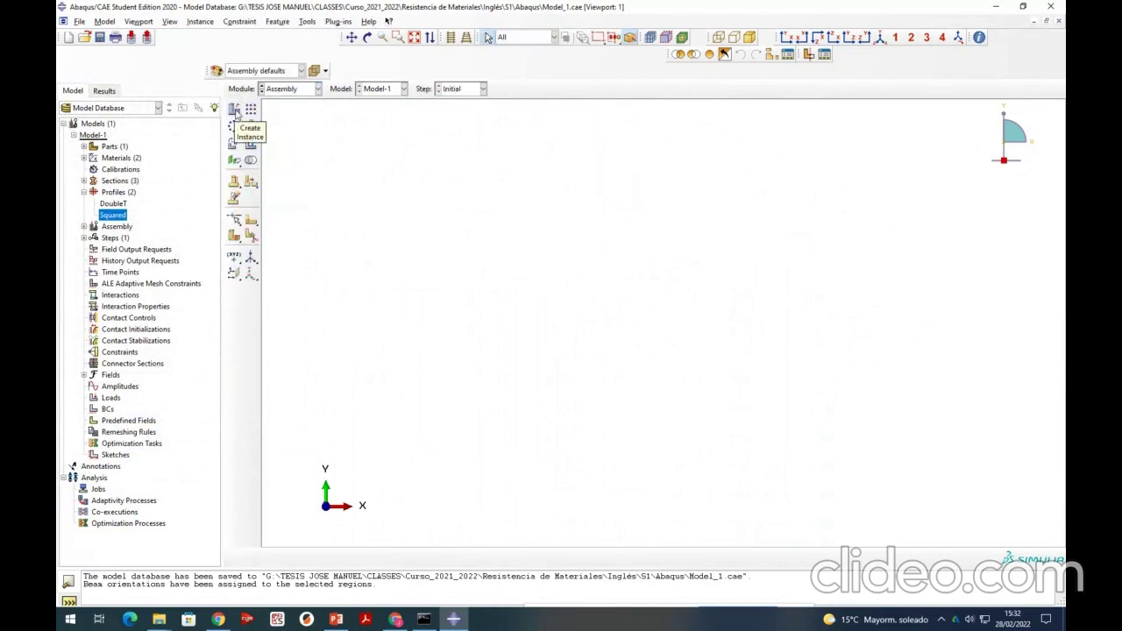
pyautogui.click(234, 114)
pyautogui.click(597, 508)
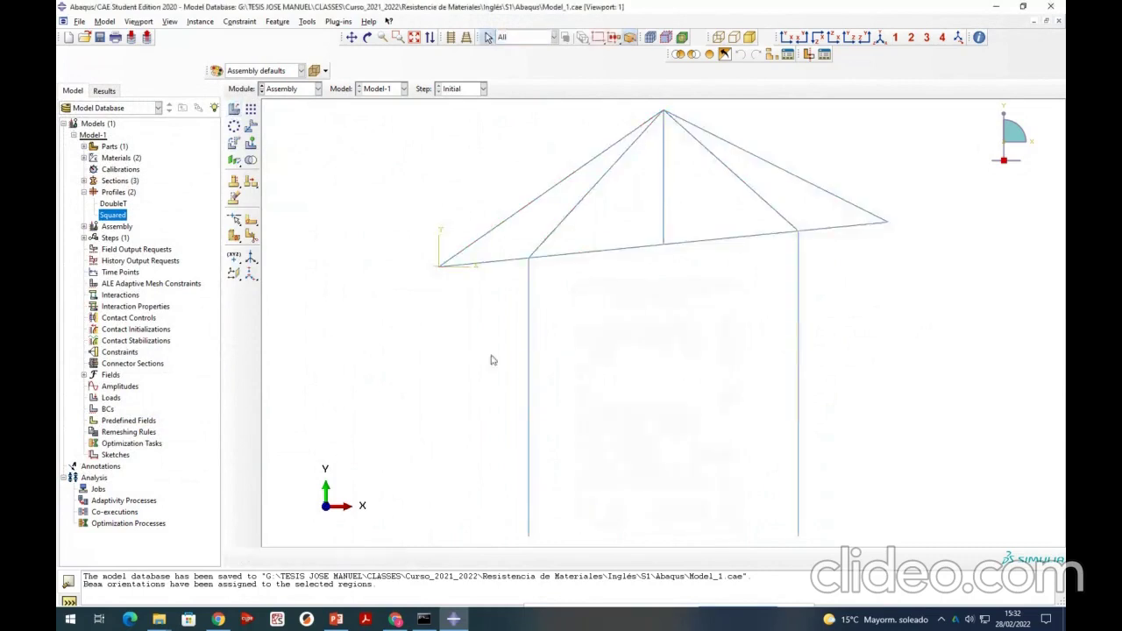
# - Create a Static, General analysis step after the Initial step in the Step module, keeping the default settings
pyautogui.click(291, 90)
pyautogui.click(286, 139)
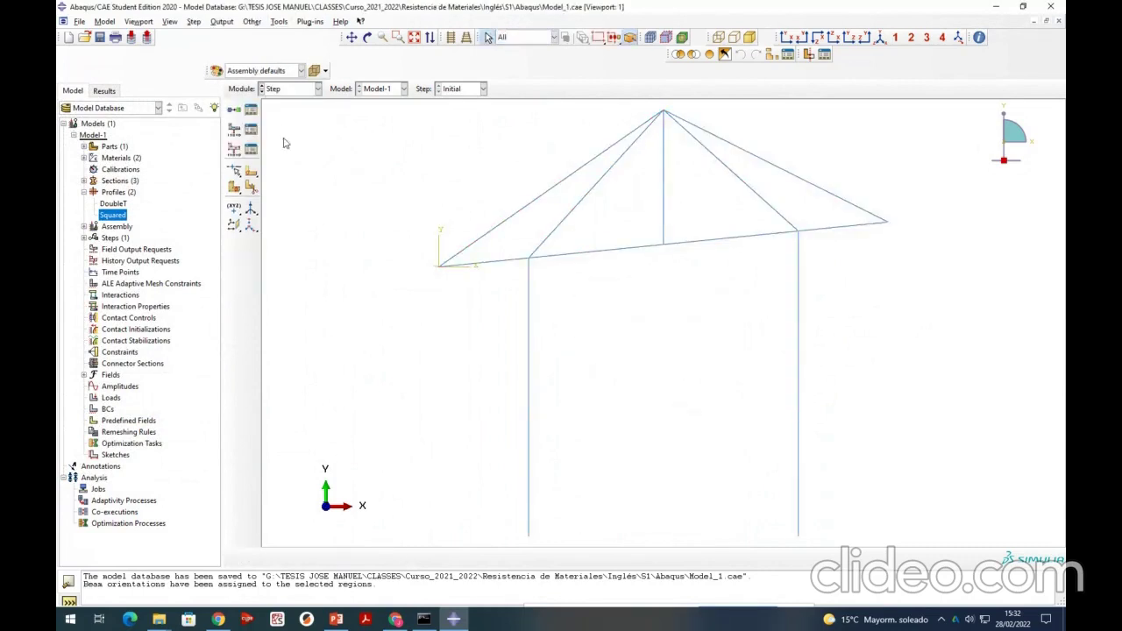
pyautogui.click(235, 114)
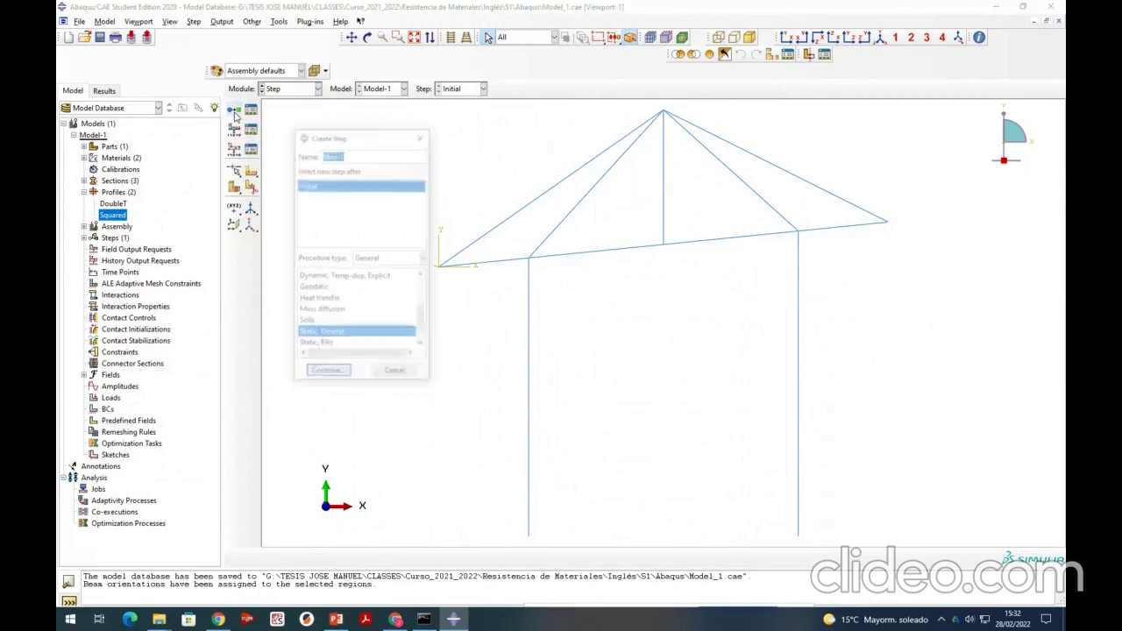
pyautogui.click(340, 377)
pyautogui.click(156, 501)
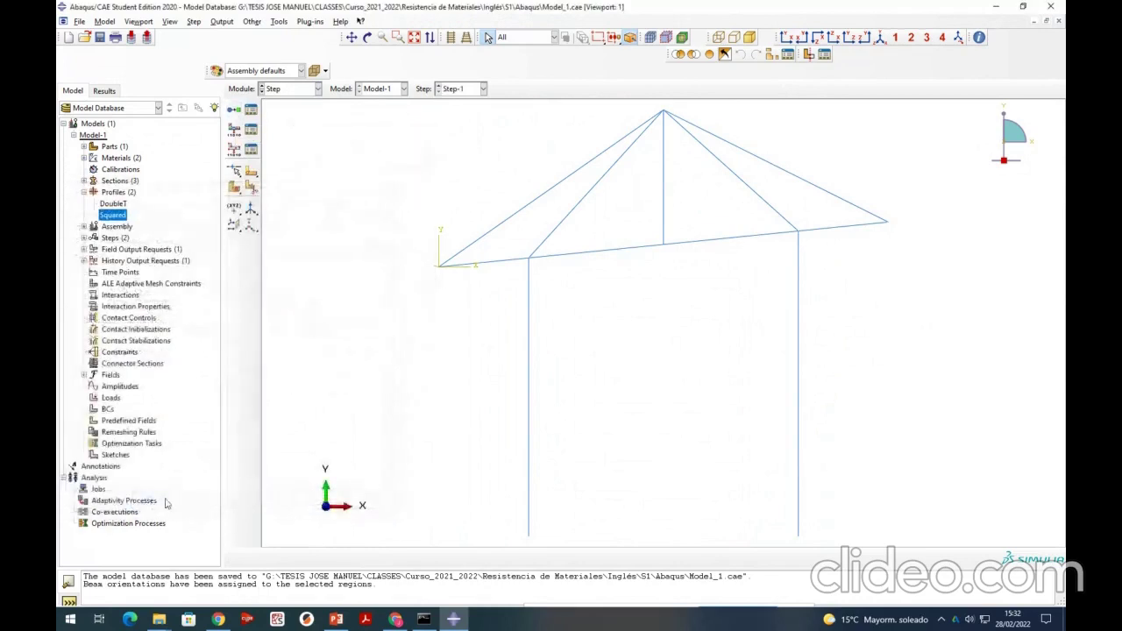
# - Enter the Load module and check the total load requirement on the Bridge model slide of the PowerPoint presentation
pyautogui.click(289, 90)
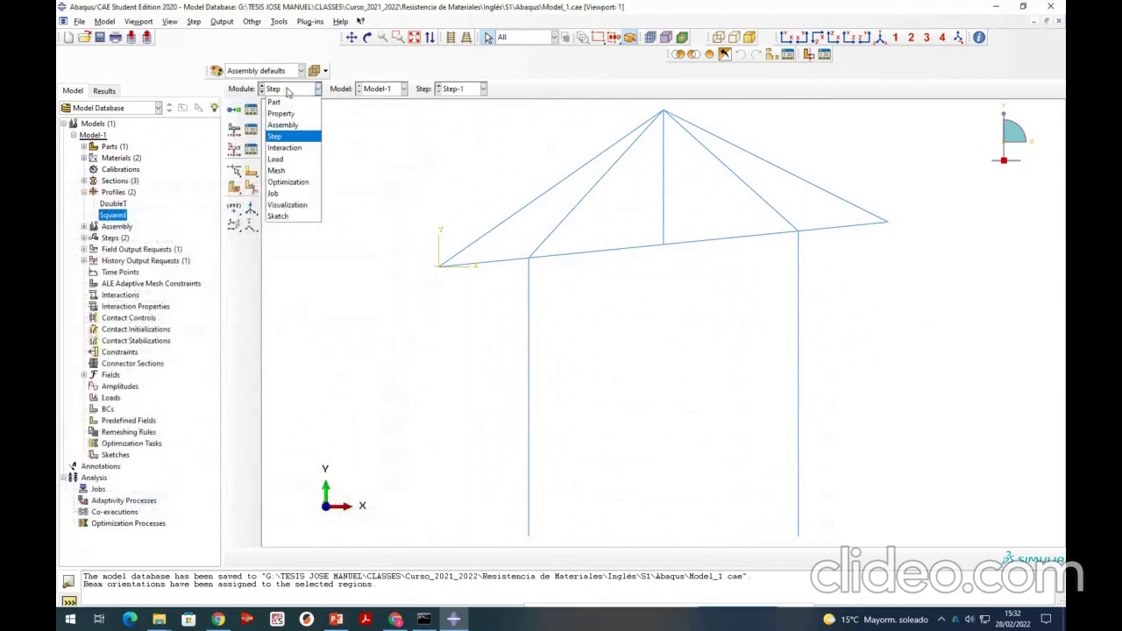
pyautogui.click(279, 159)
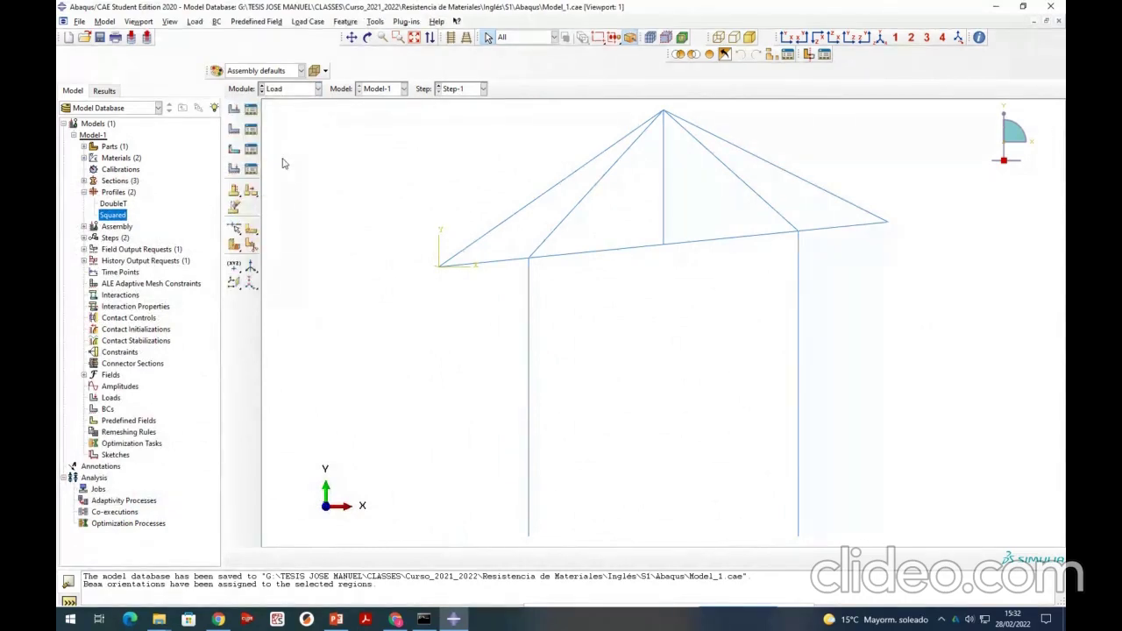
pyautogui.click(336, 619)
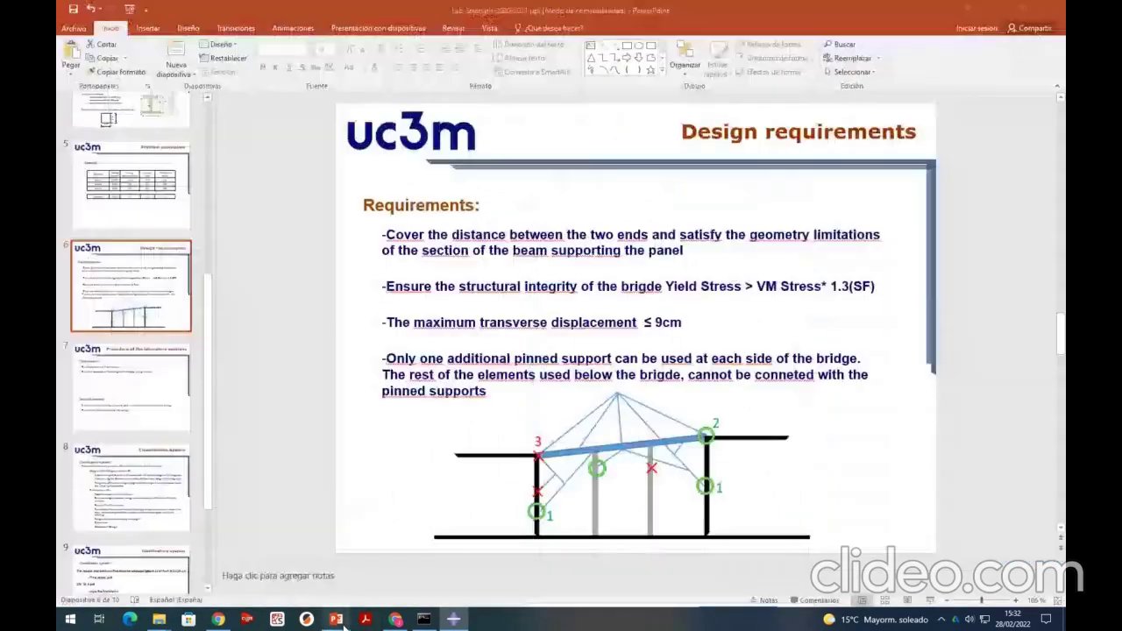
pyautogui.scroll(3, 146, 324)
pyautogui.click(131, 293)
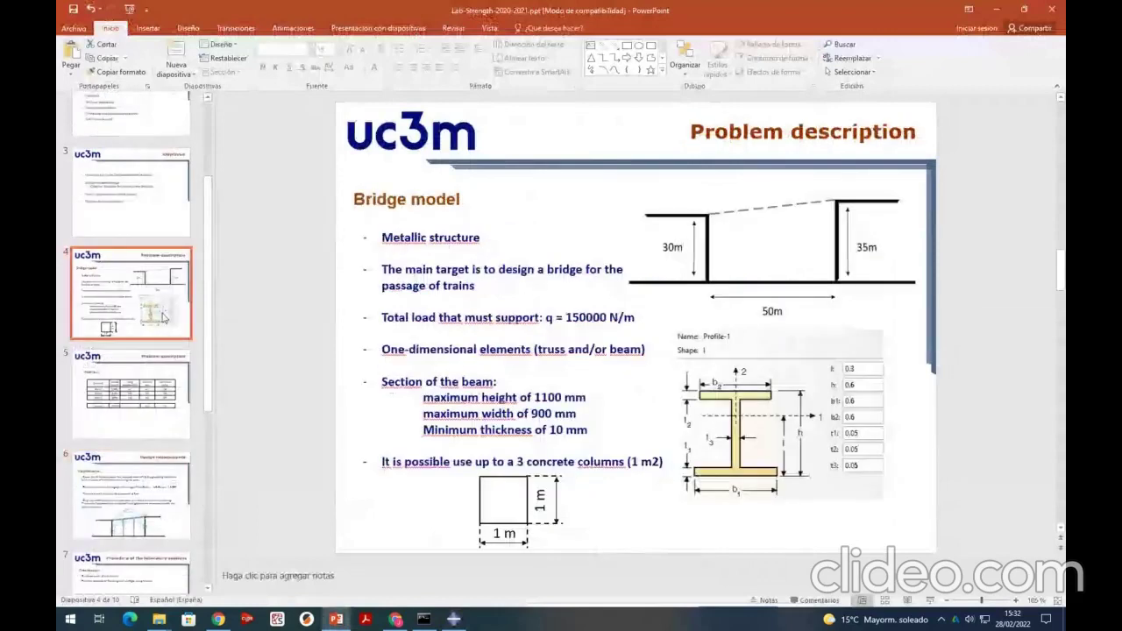
pyautogui.moveTo(381, 318); pyautogui.dragTo(635, 318)
pyautogui.click(555, 317)
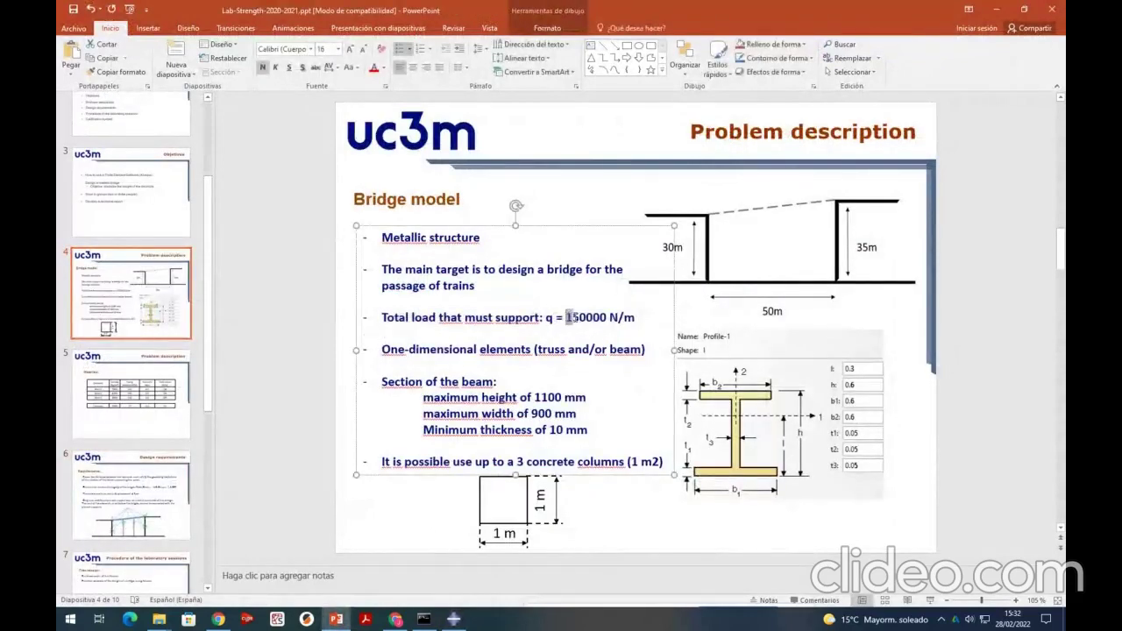
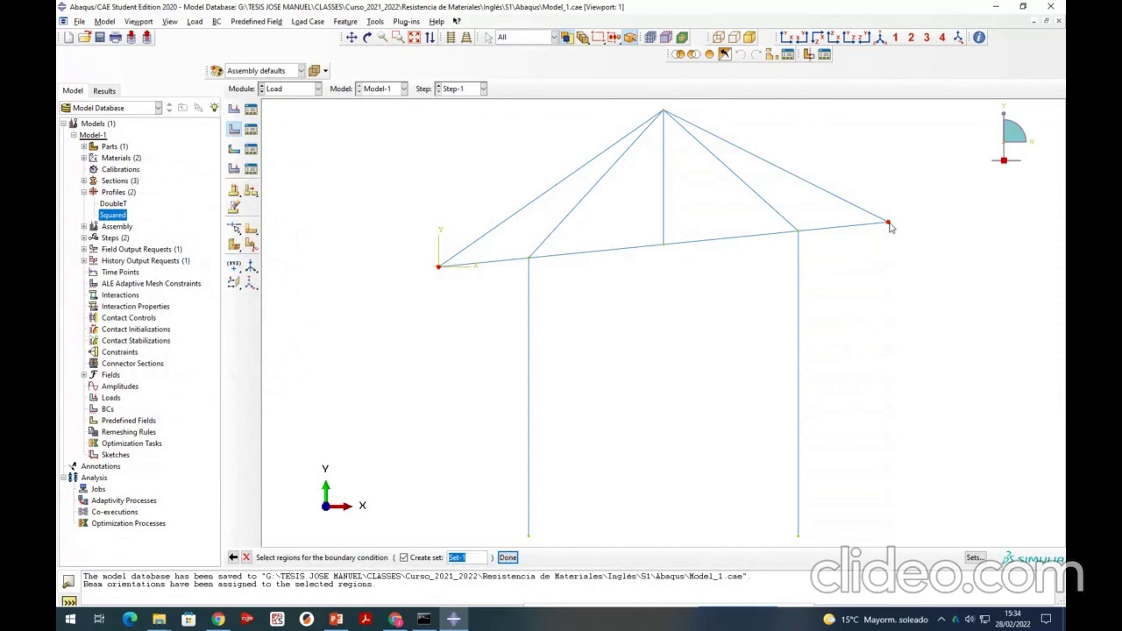
# - Apply the Pinned boundary condition (U1 = U2 = U3 = 0) to the two end points of the main beam
pyautogui.click(508, 558)
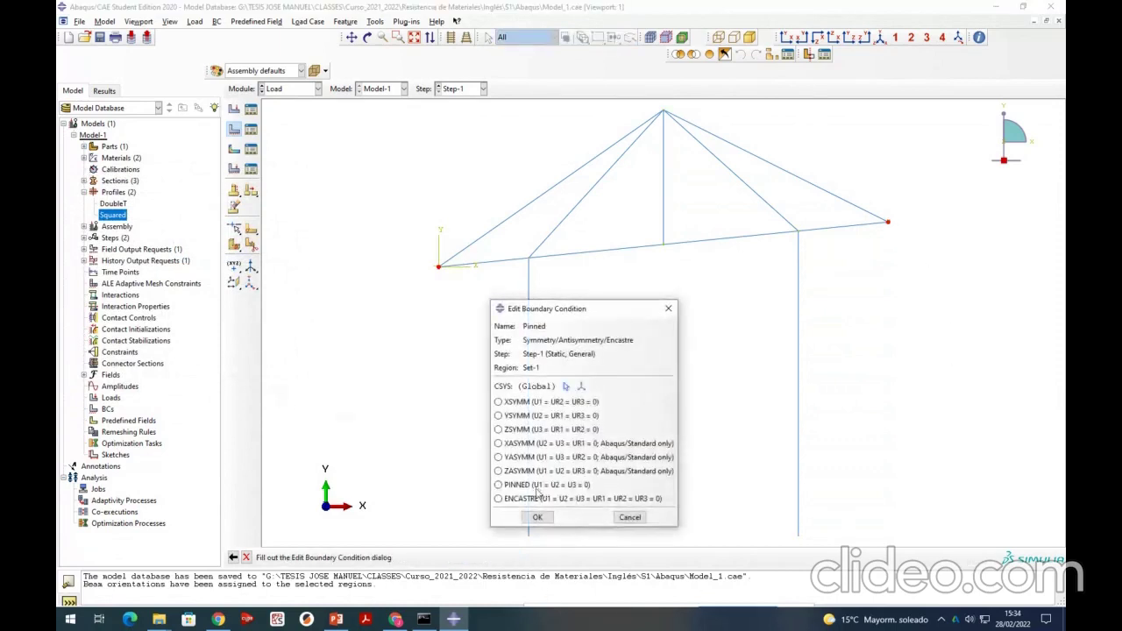
pyautogui.click(537, 485)
pyautogui.click(537, 517)
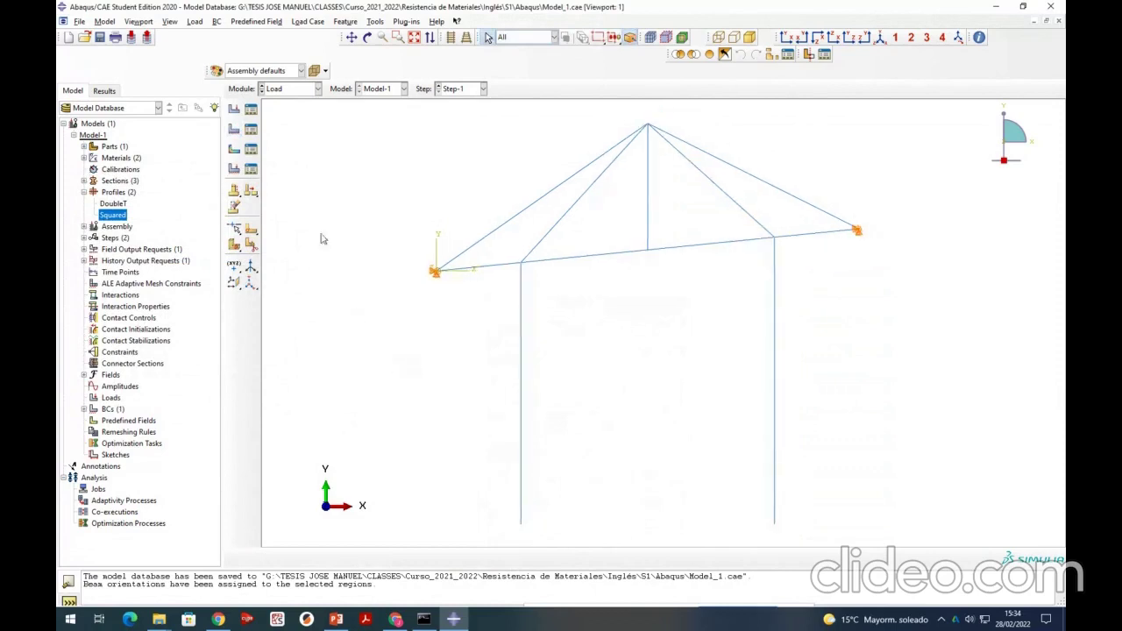
# - Create a boundary condition named Encastre (U1 = U2 = U3 = UR1 = UR2 = UR3 = 0) at the base points of both columns
pyautogui.click(234, 130)
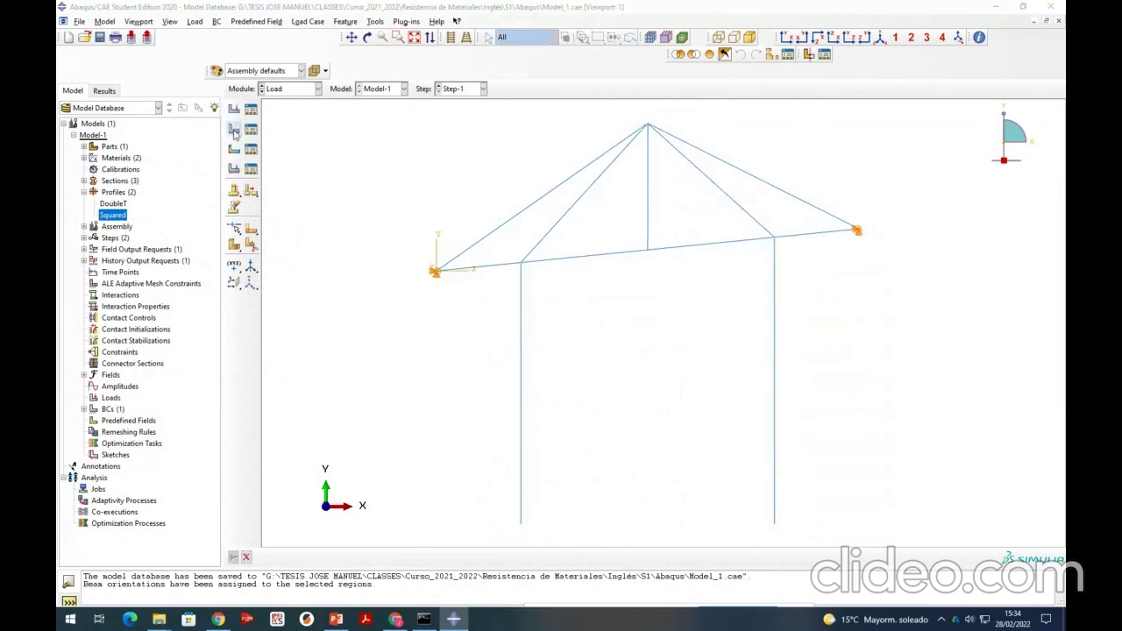
pyautogui.write('Encastre')
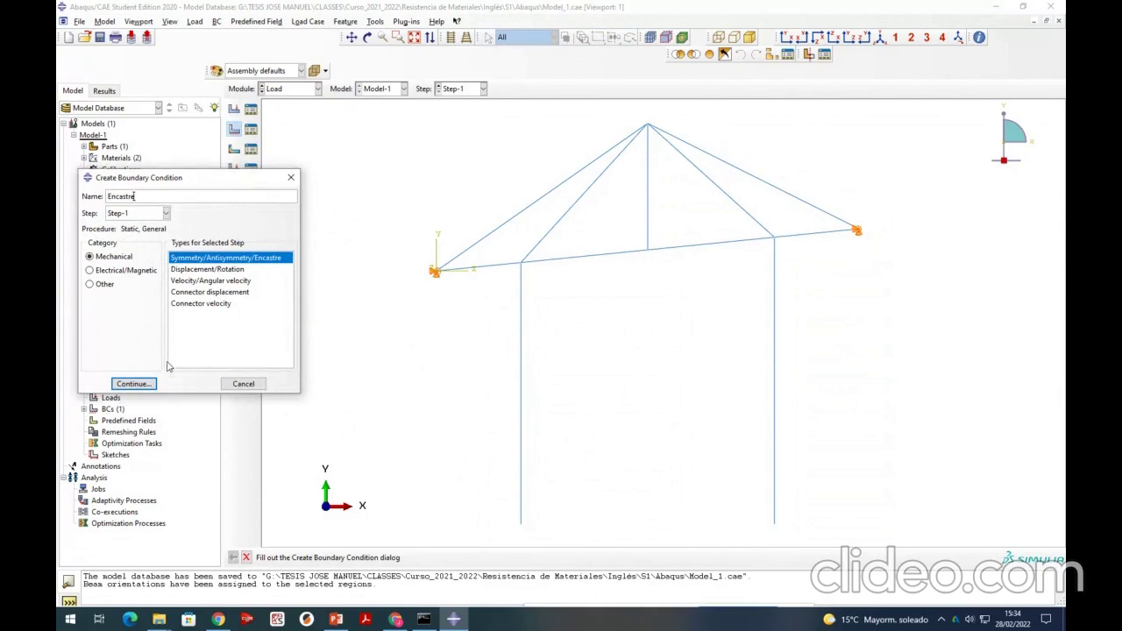
pyautogui.click(134, 383)
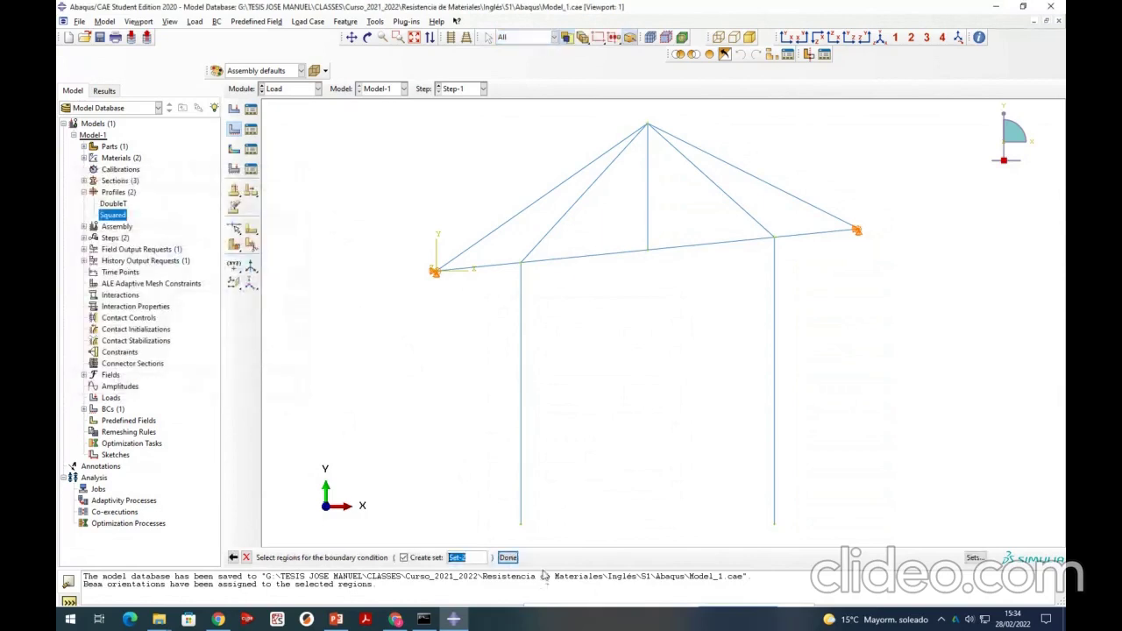
pyautogui.click(521, 526)
pyautogui.keyDown('shift'); pyautogui.click(775, 526); pyautogui.keyUp('shift')
pyautogui.click(508, 558)
pyautogui.click(499, 499)
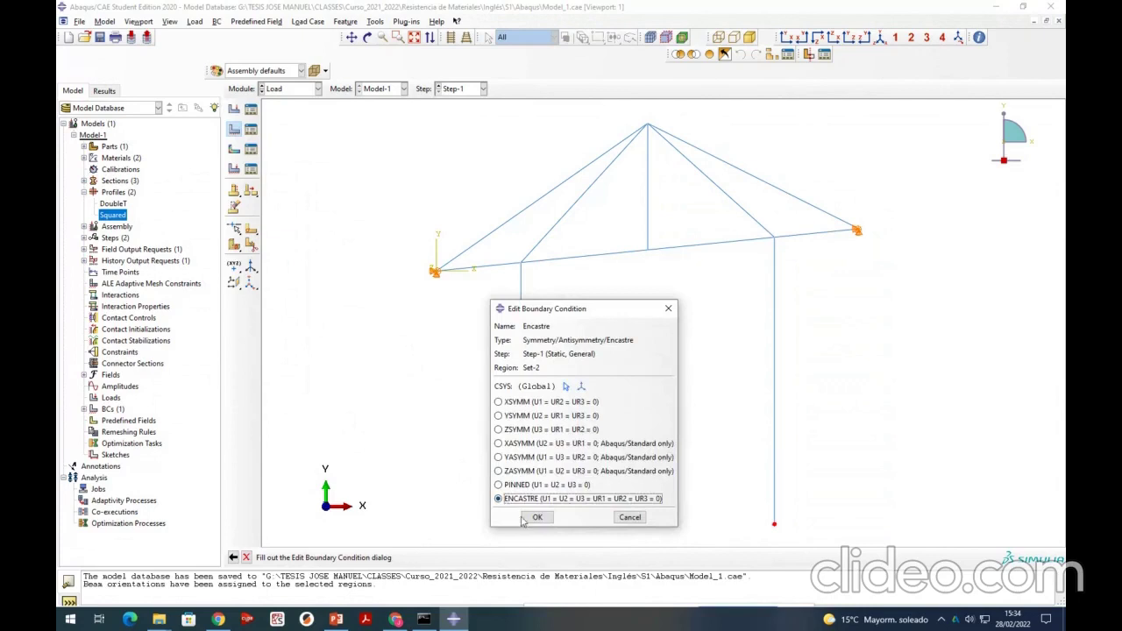
pyautogui.click(535, 517)
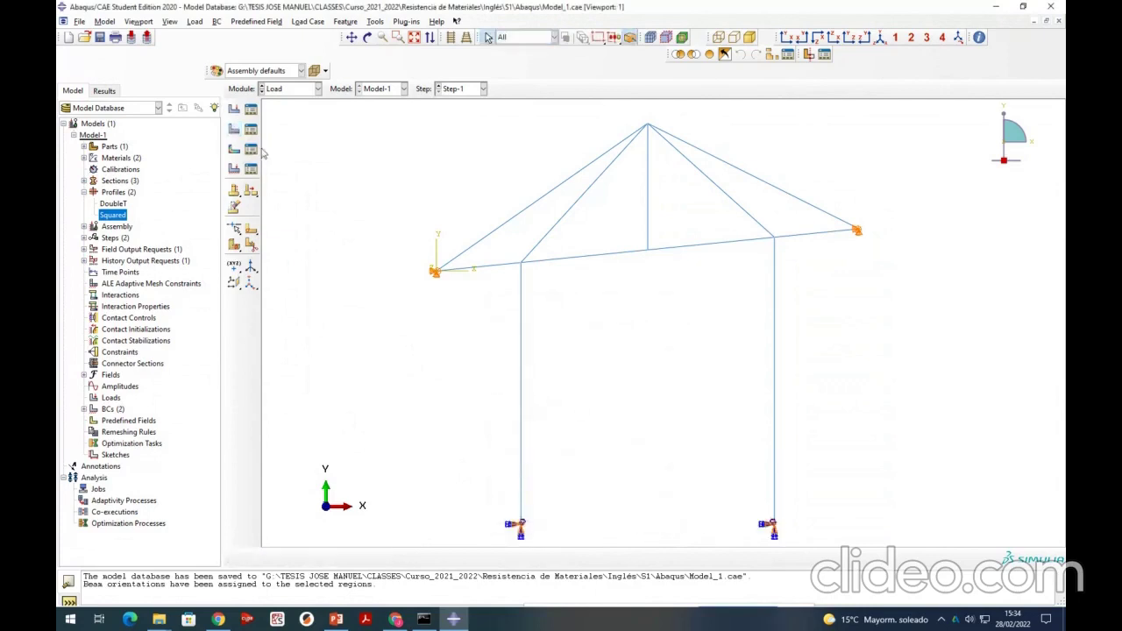
# - Create a mechanical Line load in Step-1 on all four segments of the main beam
pyautogui.click(234, 110)
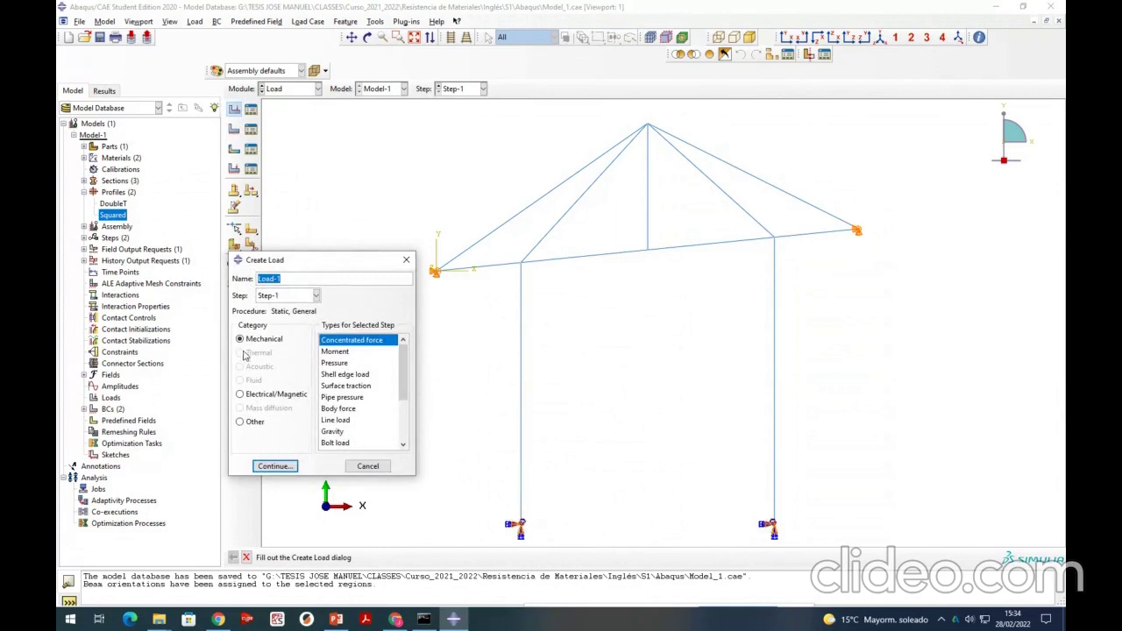
pyautogui.click(334, 421)
pyautogui.click(275, 465)
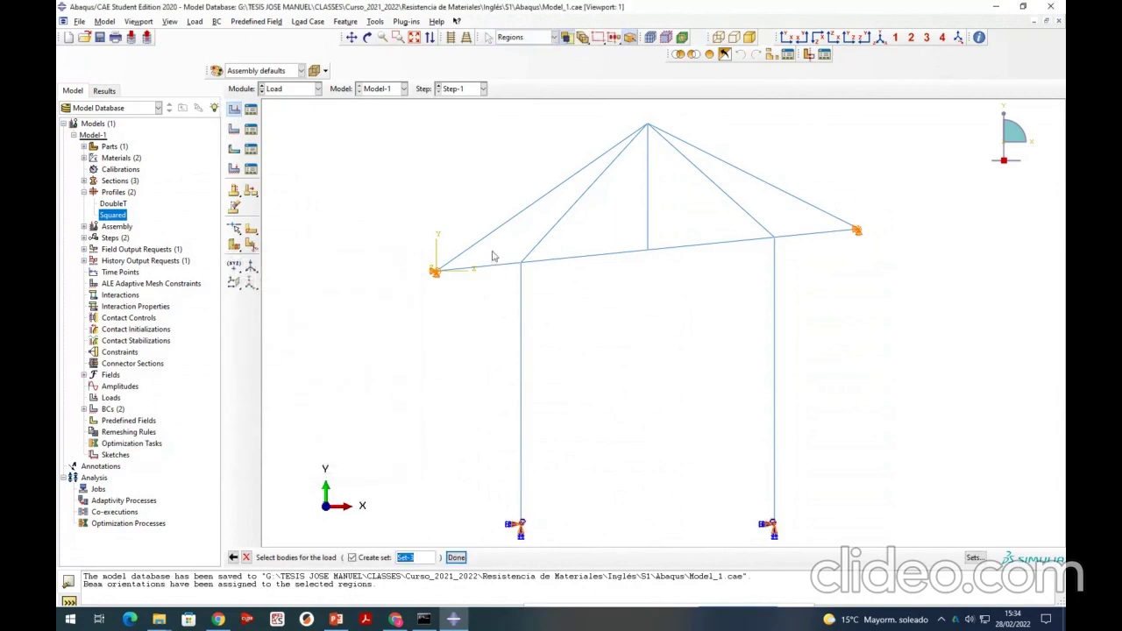
pyautogui.click(612, 253)
pyautogui.keyDown('shift'); pyautogui.click(719, 238); pyautogui.keyUp('shift')
pyautogui.keyDown('shift'); pyautogui.click(827, 235); pyautogui.keyUp('shift')
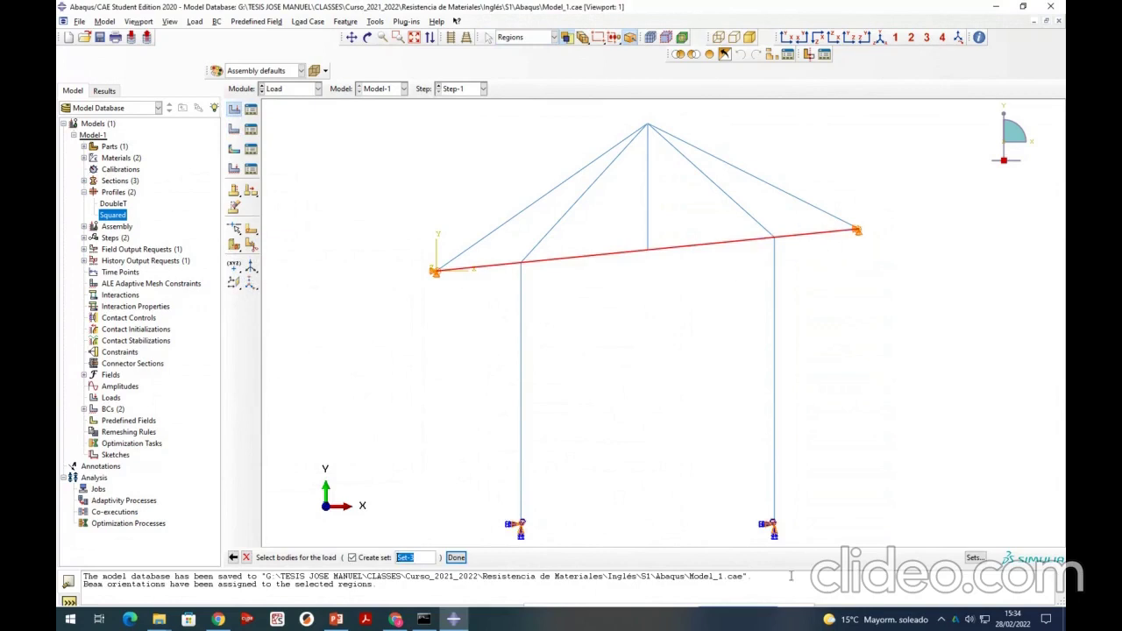
pyautogui.click(456, 558)
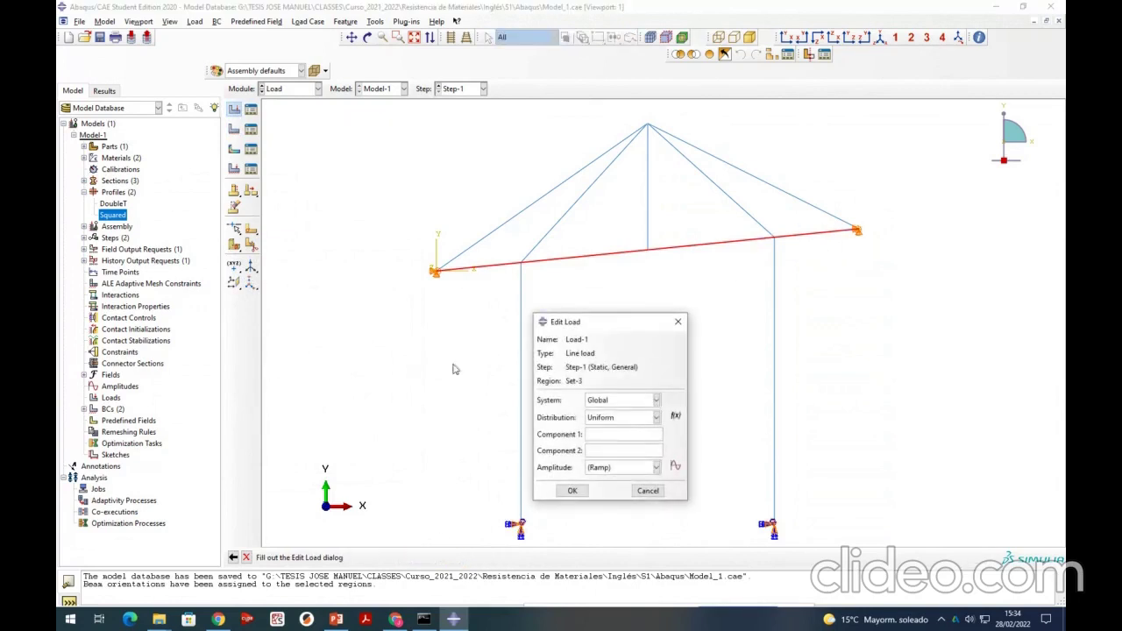
# - Define the line load as uniform in the global system, with Component 1 set to 0 and a downward Component 2
pyautogui.moveTo(621, 330); pyautogui.dragTo(636, 301)
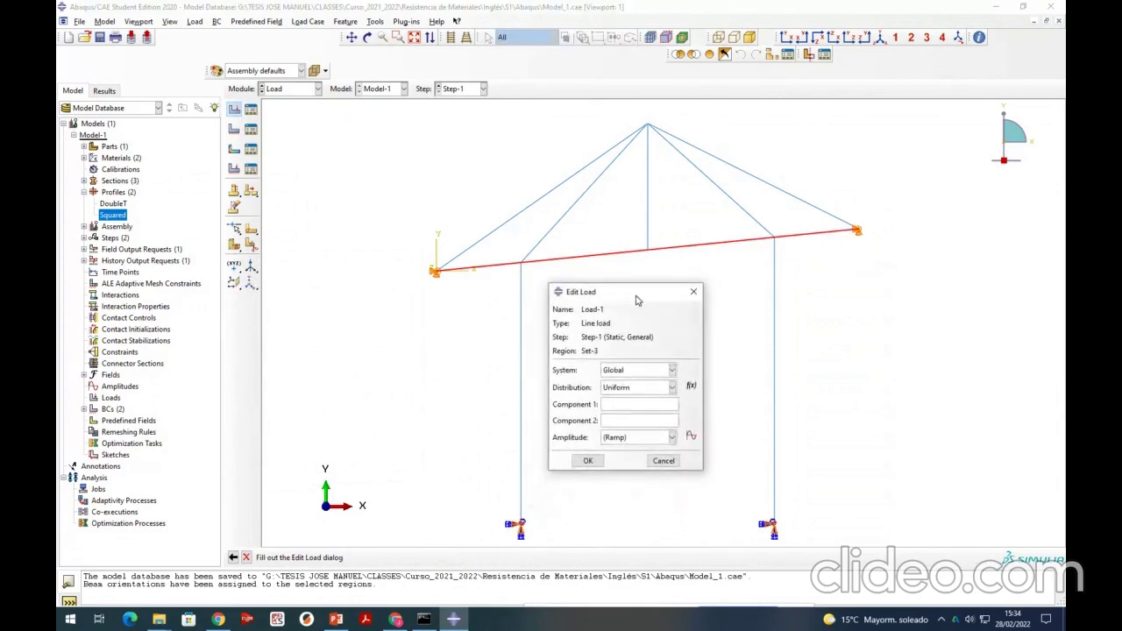
pyautogui.click(615, 410)
pyautogui.write('0')
pyautogui.click(624, 421)
pyautogui.click(587, 462)
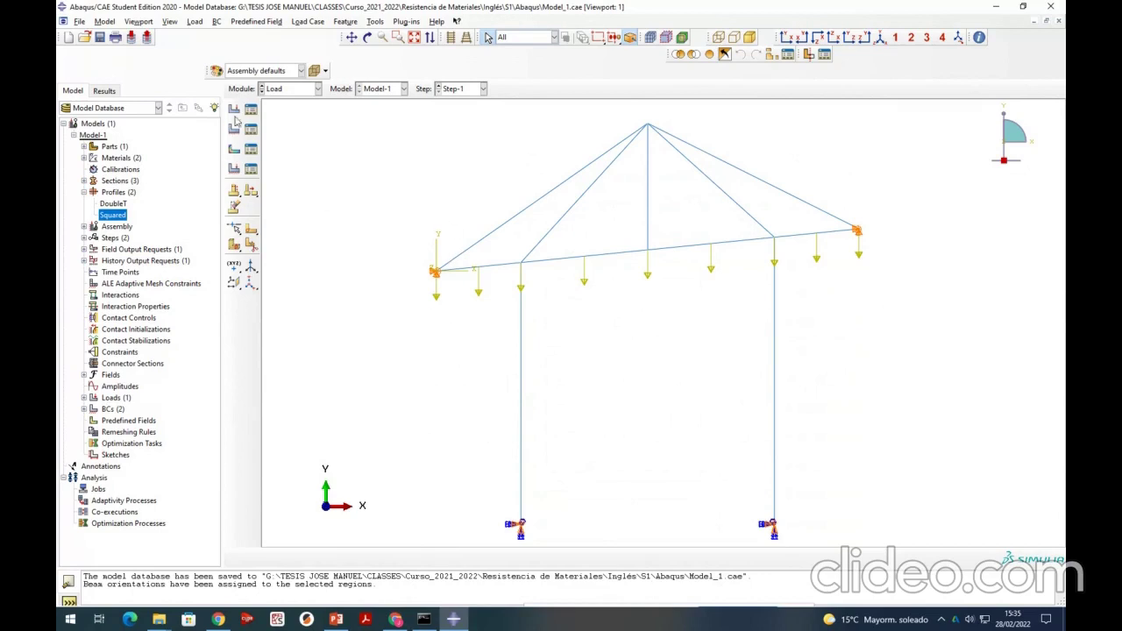
# - Switch to the Mesh module and set the meshing object to the part Brige
pyautogui.click(277, 94)
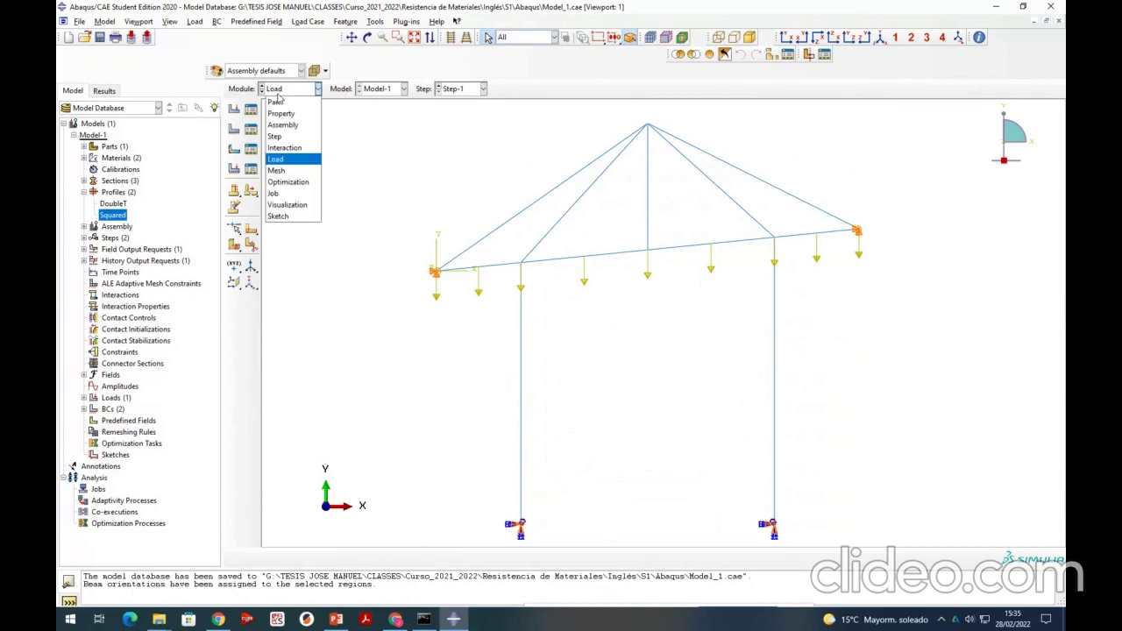
pyautogui.click(293, 170)
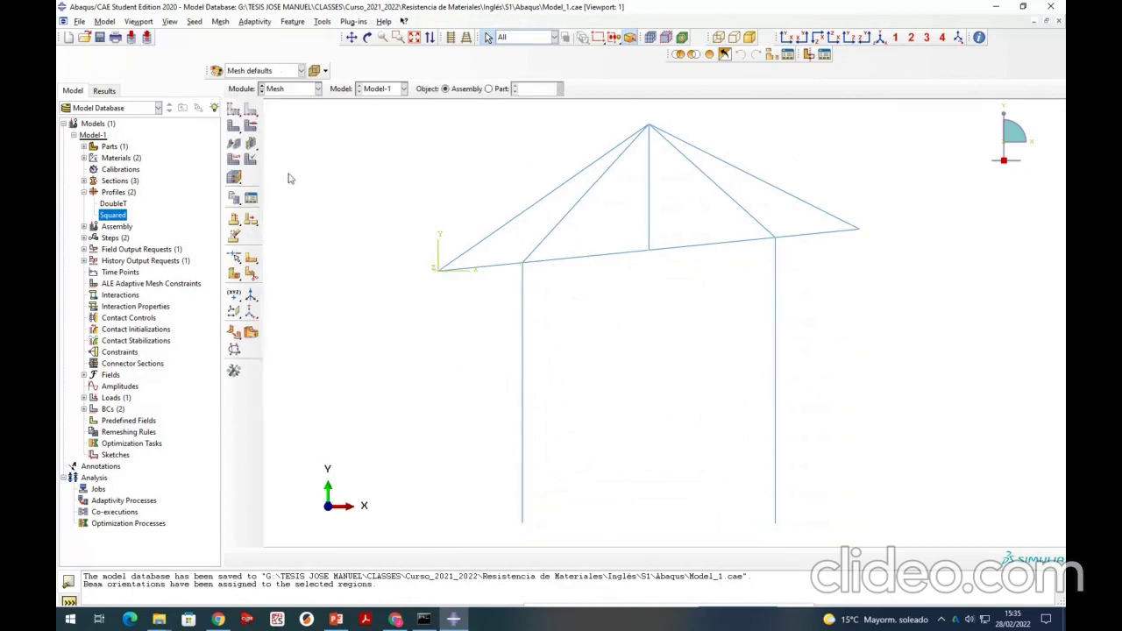
pyautogui.click(500, 88)
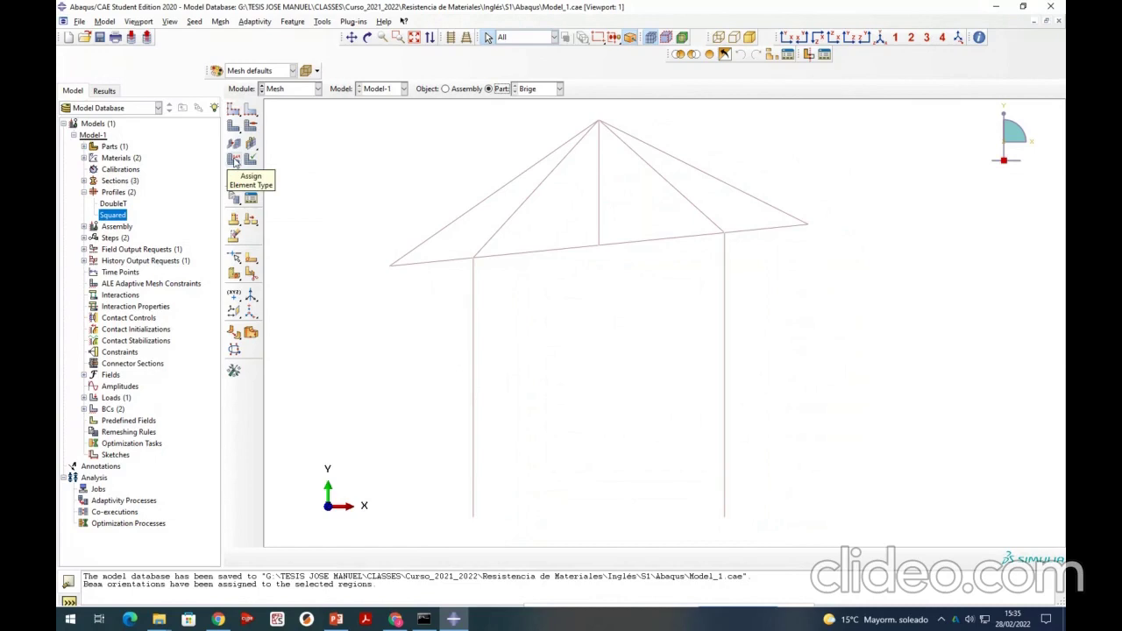
pyautogui.moveTo(469, 160); pyautogui.dragTo(812, 155)
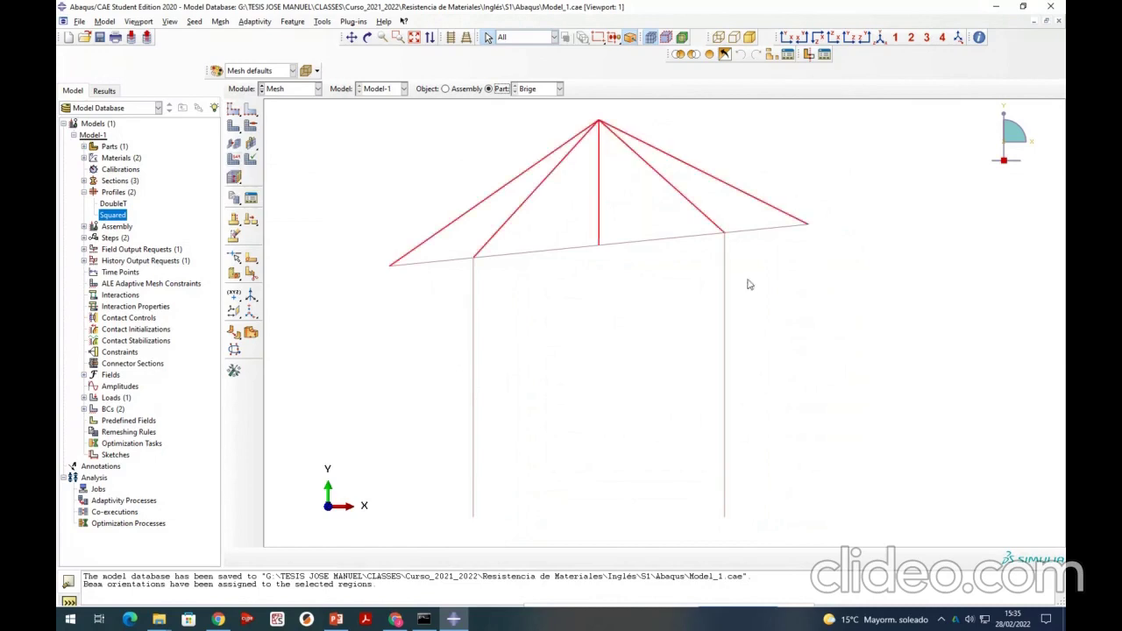
pyautogui.moveTo(458, 255); pyautogui.dragTo(451, 416)
pyautogui.click(441, 379)
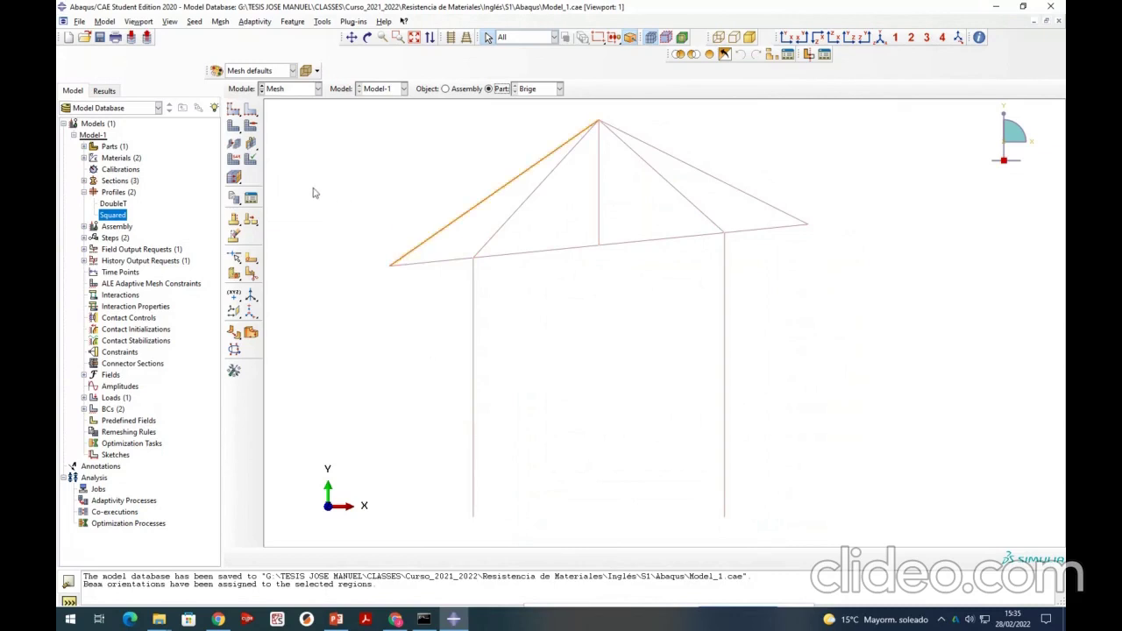
# - Assign the standard linear Beam element type with shear-flexible formulation to the main beam segments and both columns
pyautogui.click(235, 159)
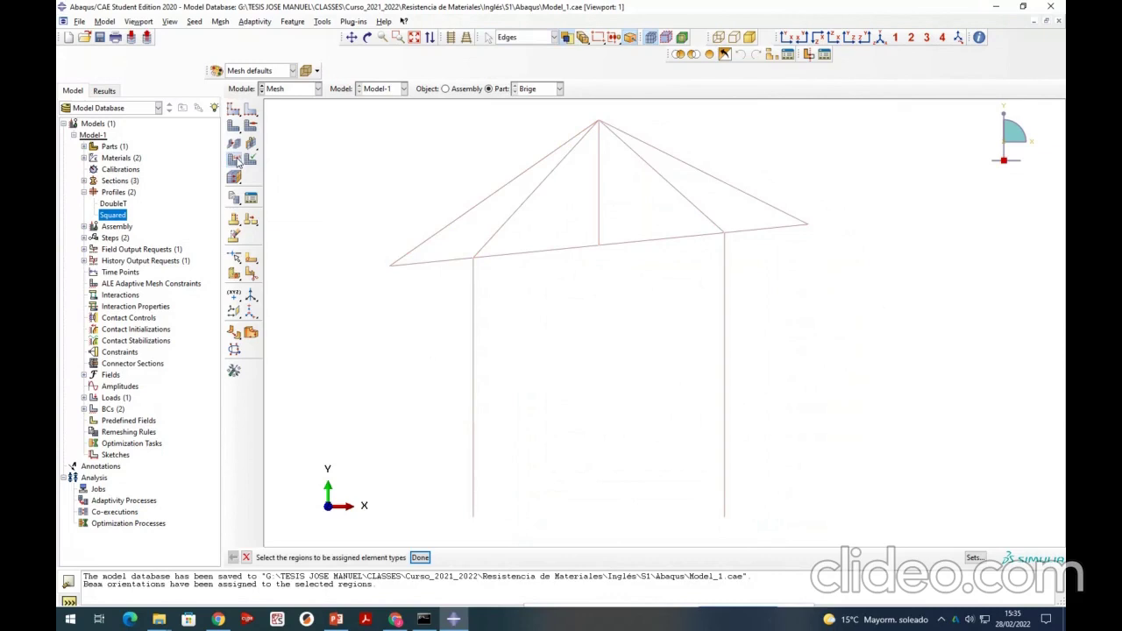
pyautogui.keyDown('shift'); pyautogui.click(446, 256); pyautogui.keyUp('shift')
pyautogui.keyDown('shift'); pyautogui.click(543, 250); pyautogui.keyUp('shift')
pyautogui.keyDown('shift'); pyautogui.click(624, 242); pyautogui.keyUp('shift')
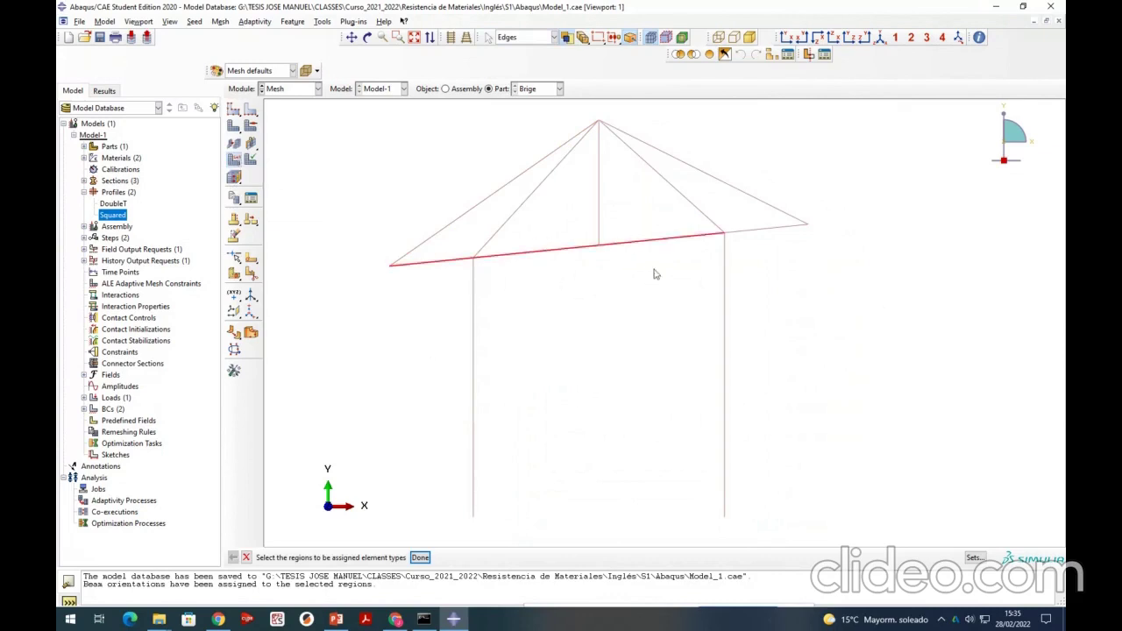
pyautogui.keyDown('shift'); pyautogui.click(752, 229); pyautogui.keyUp('shift')
pyautogui.keyDown('shift'); pyautogui.moveTo(411, 477); pyautogui.dragTo(946, 445); pyautogui.keyUp('shift')
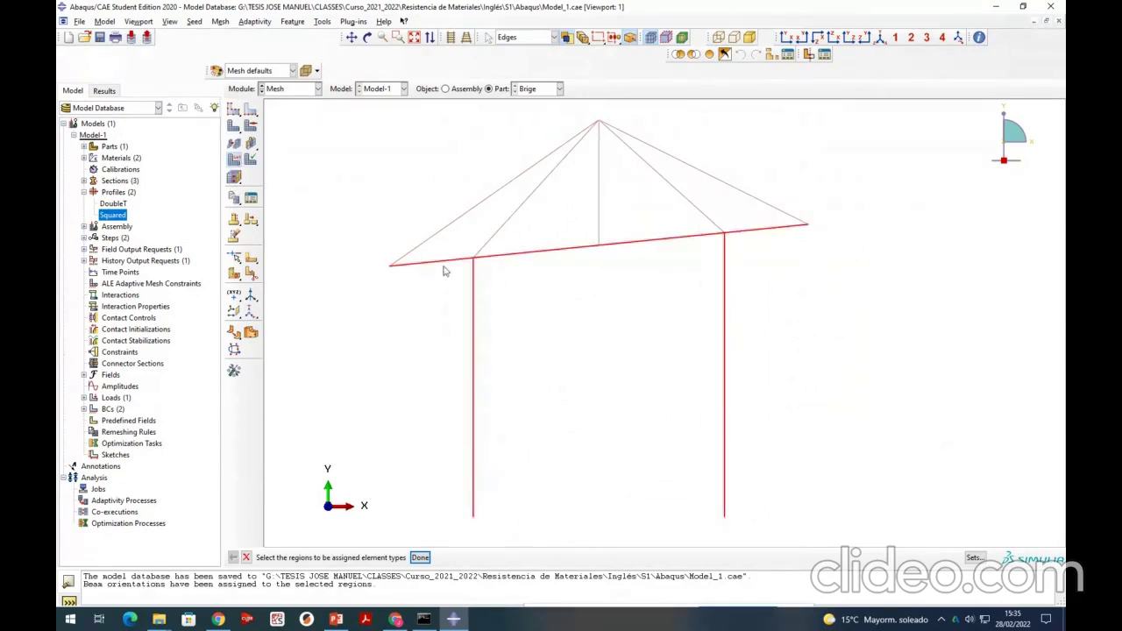
pyautogui.click(420, 557)
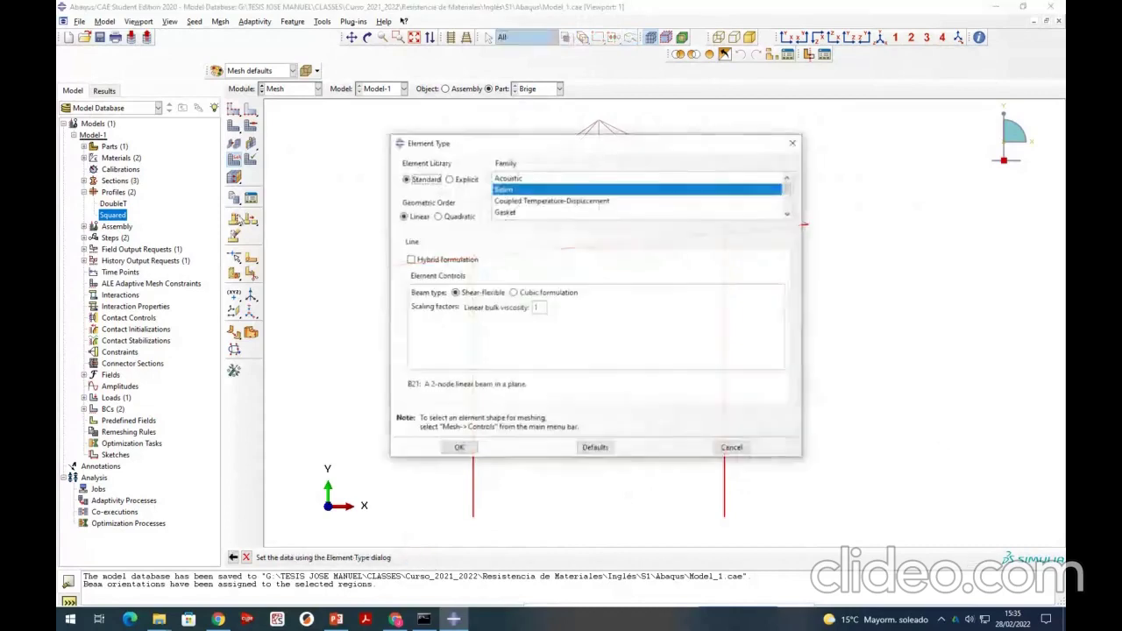
pyautogui.click(458, 447)
# - Assign the Truss element type to the five bars that meet at the bridge's apex
pyautogui.moveTo(441, 212); pyautogui.dragTo(786, 143)
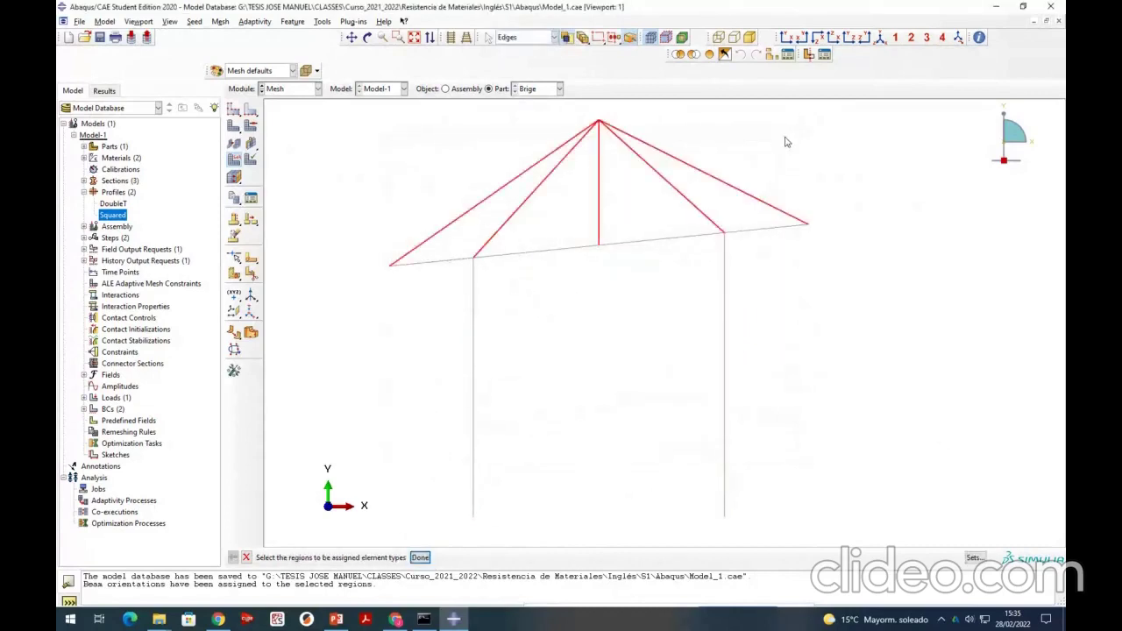
pyautogui.click(421, 559)
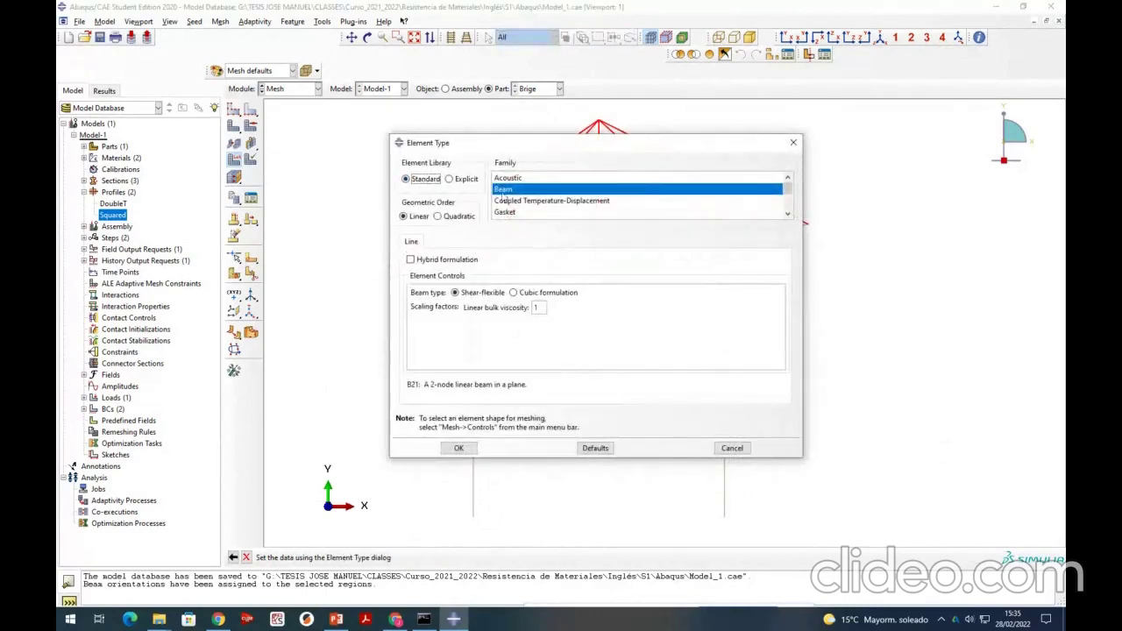
pyautogui.scroll(-2, 507, 200)
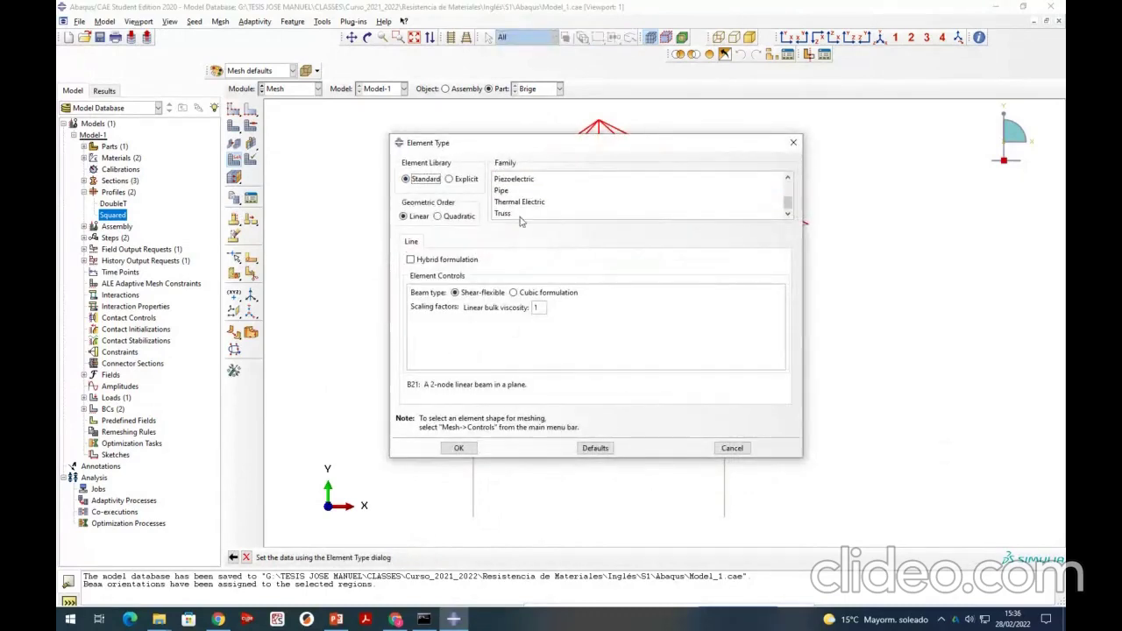
pyautogui.click(519, 215)
pyautogui.click(458, 448)
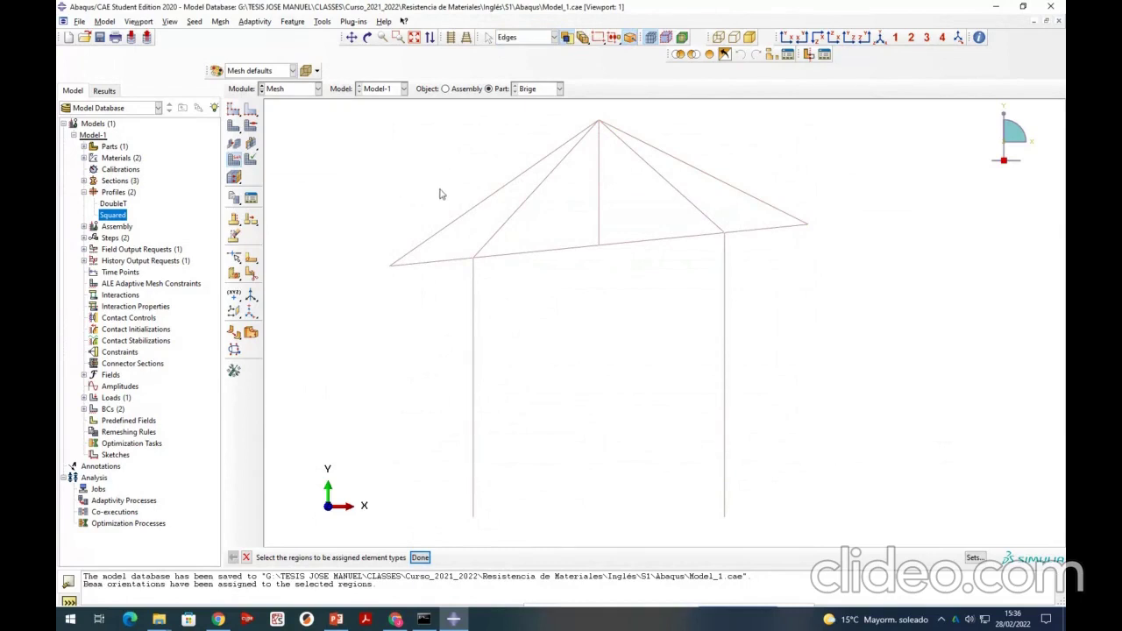
pyautogui.moveTo(438, 187); pyautogui.dragTo(524, 241)
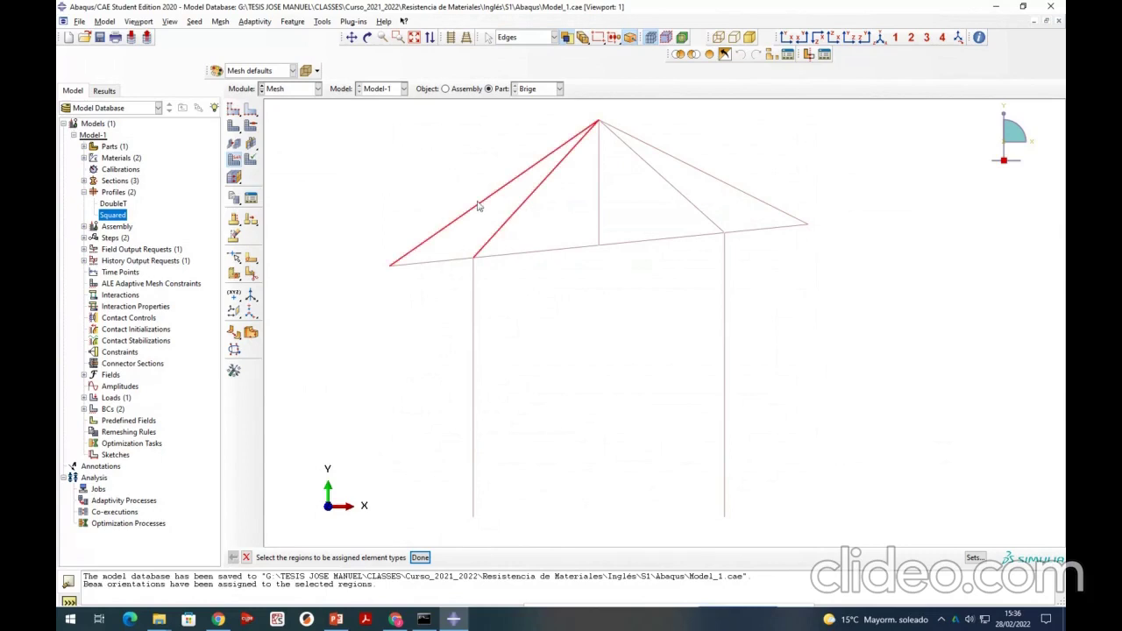
pyautogui.keyDown('shift'); pyautogui.moveTo(476, 189); pyautogui.dragTo(776, 145); pyautogui.keyUp('shift')
pyautogui.click(776, 145)
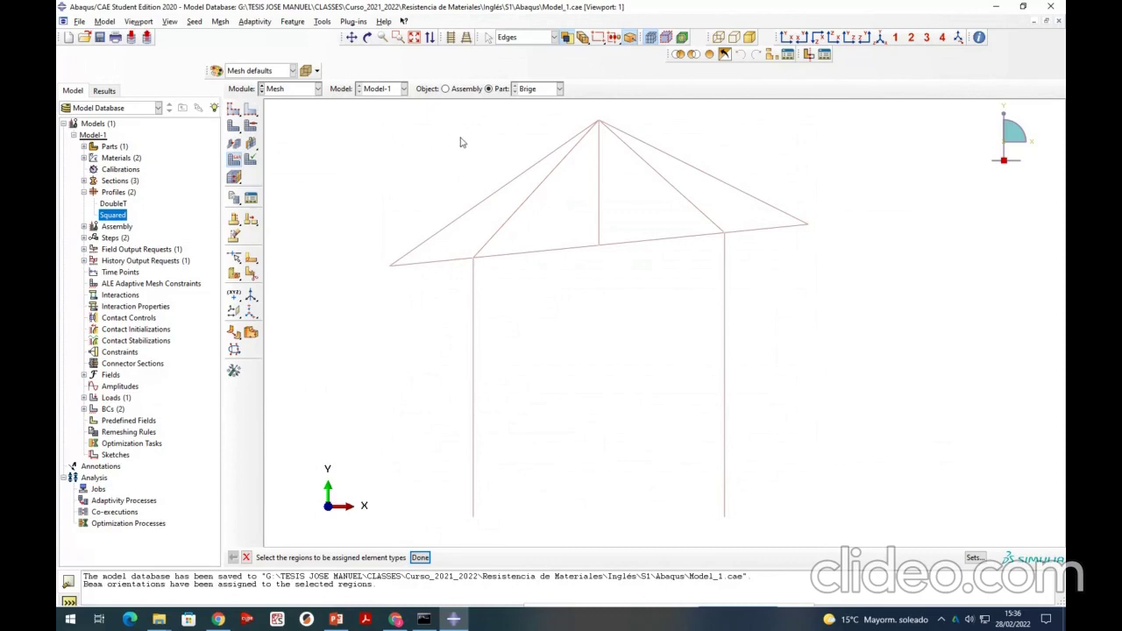
# - Seed the five bars meeting at the apex by number, with 1 element per bar
pyautogui.click(252, 111)
pyautogui.moveTo(381, 163); pyautogui.dragTo(816, 162)
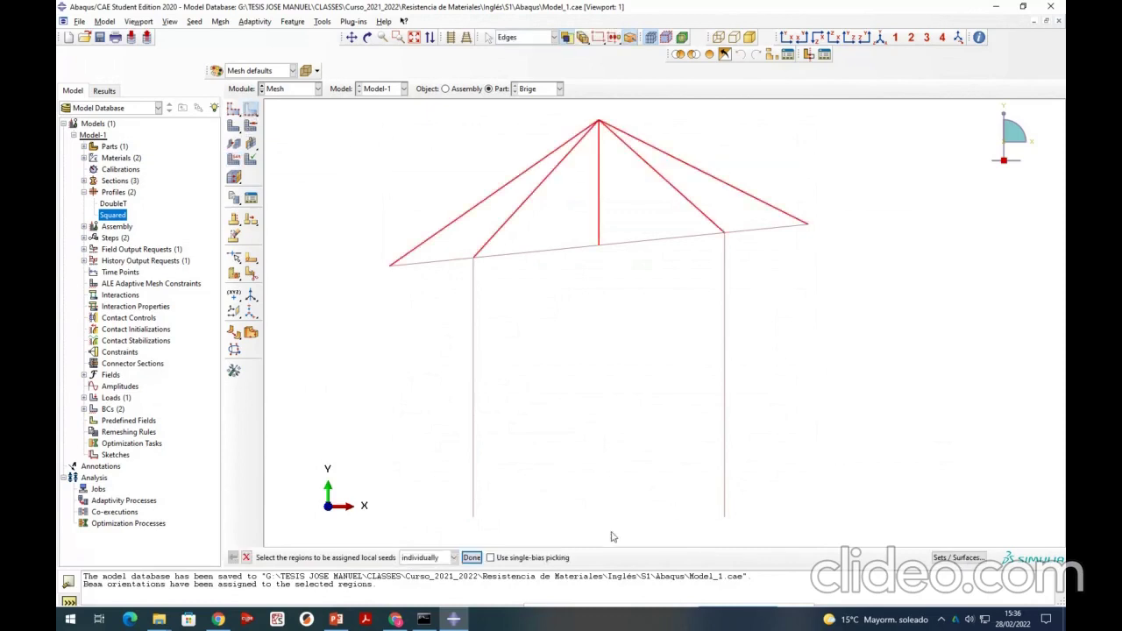
pyautogui.click(472, 557)
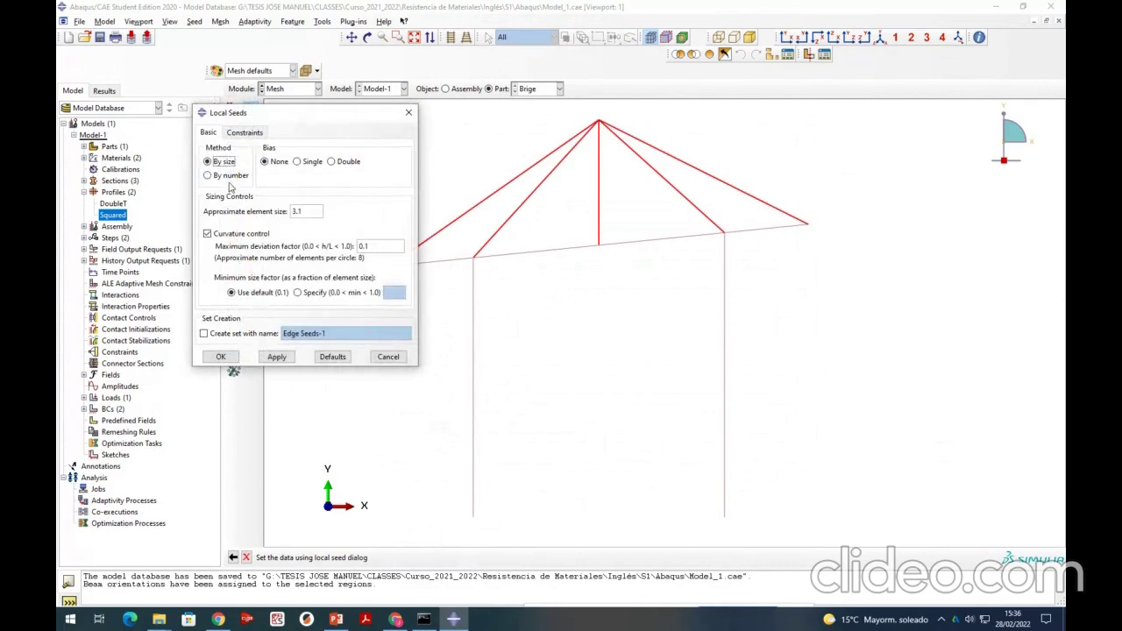
pyautogui.click(208, 175)
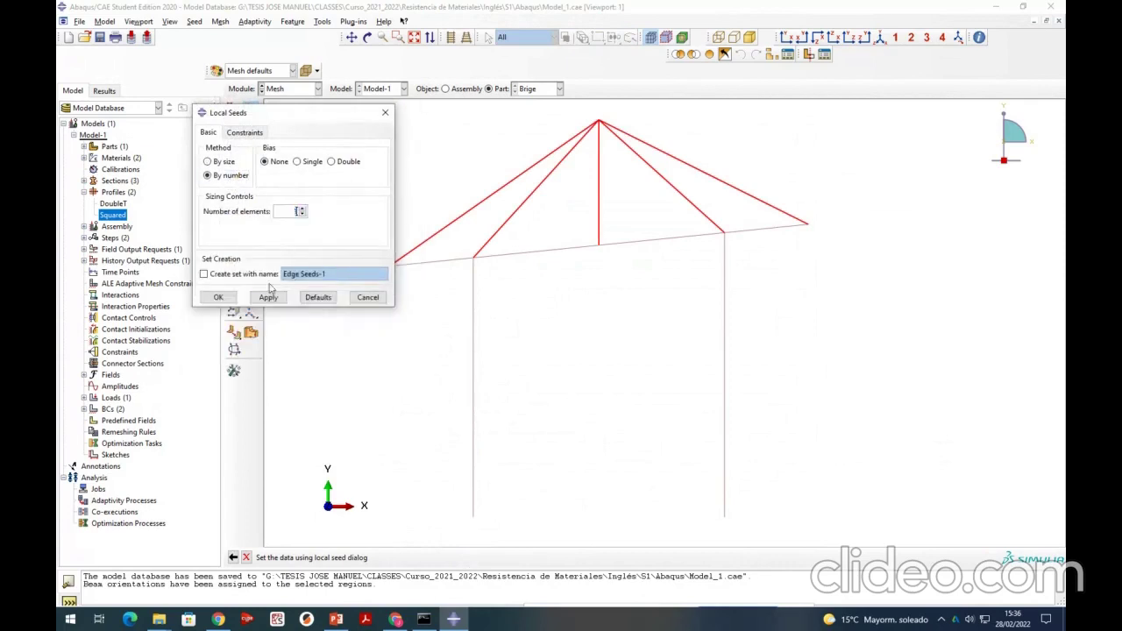
pyautogui.click(220, 298)
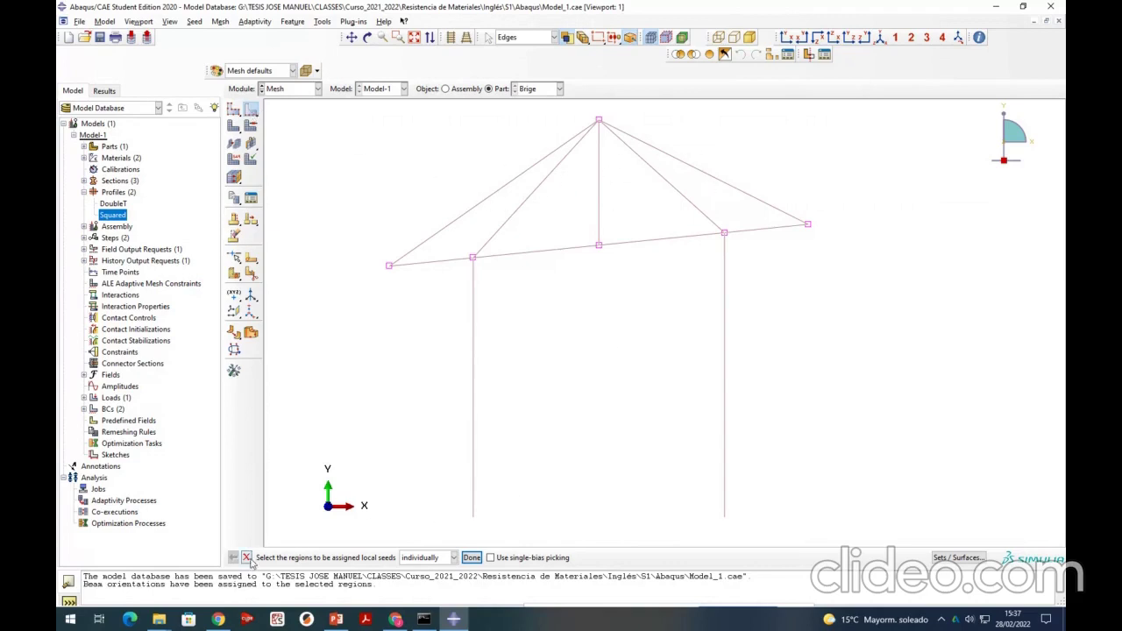
pyautogui.click(456, 263)
pyautogui.click(455, 263)
pyautogui.click(503, 267)
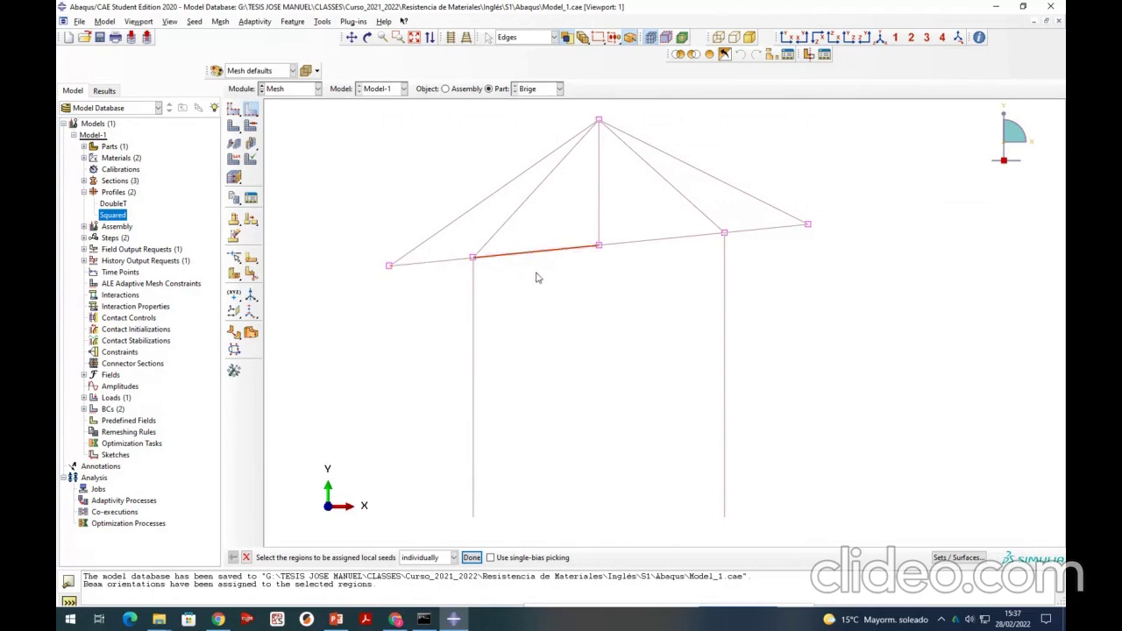
pyautogui.click(454, 267)
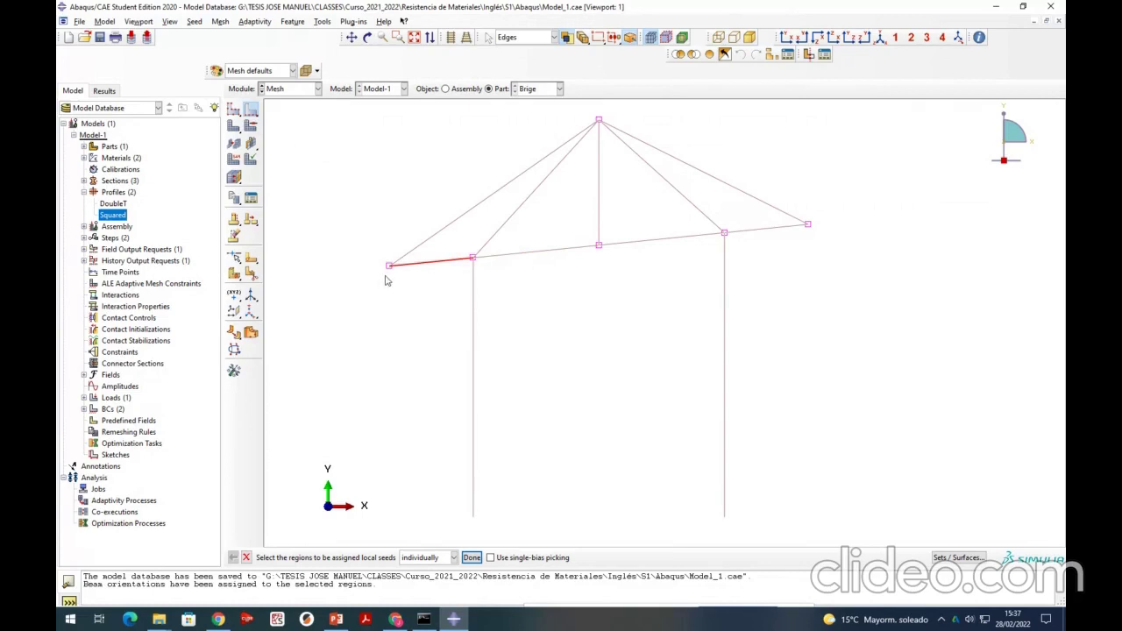
pyautogui.click(450, 280)
# - Seed the four main beam segments and both columns by number, with 150 elements per edge and no bias
pyautogui.click(454, 259)
pyautogui.keyDown('shift'); pyautogui.click(526, 252); pyautogui.keyUp('shift')
pyautogui.keyDown('shift'); pyautogui.click(646, 242); pyautogui.keyUp('shift')
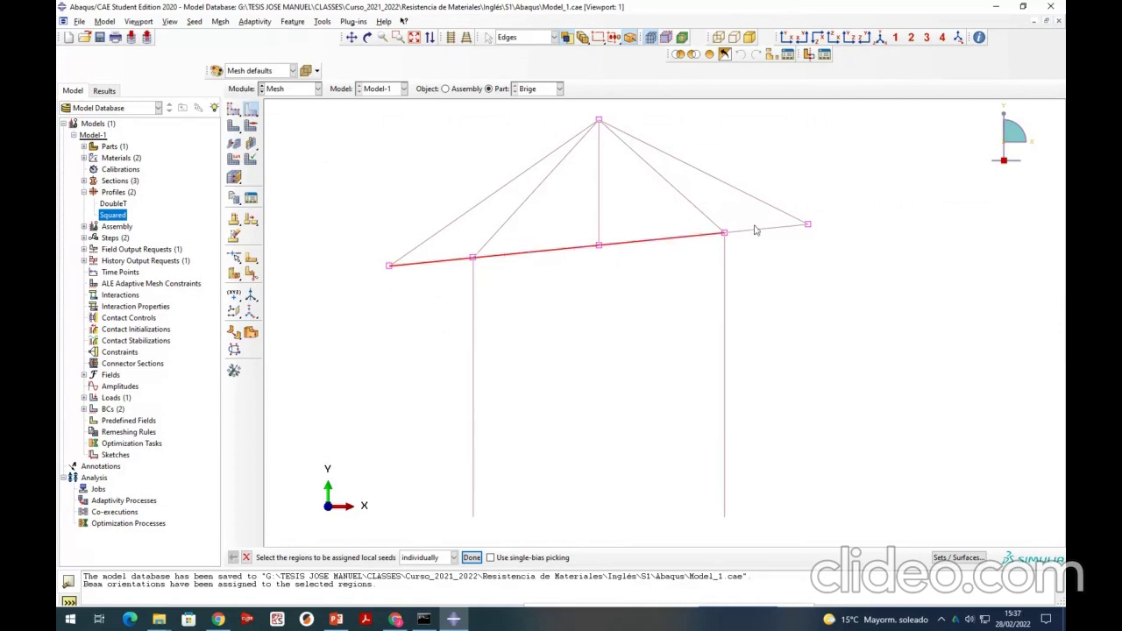
pyautogui.keyDown('shift'); pyautogui.click(760, 229); pyautogui.keyUp('shift')
pyautogui.keyDown('shift'); pyautogui.click(474, 358); pyautogui.keyUp('shift')
pyautogui.keyDown('shift'); pyautogui.click(724, 333); pyautogui.keyUp('shift')
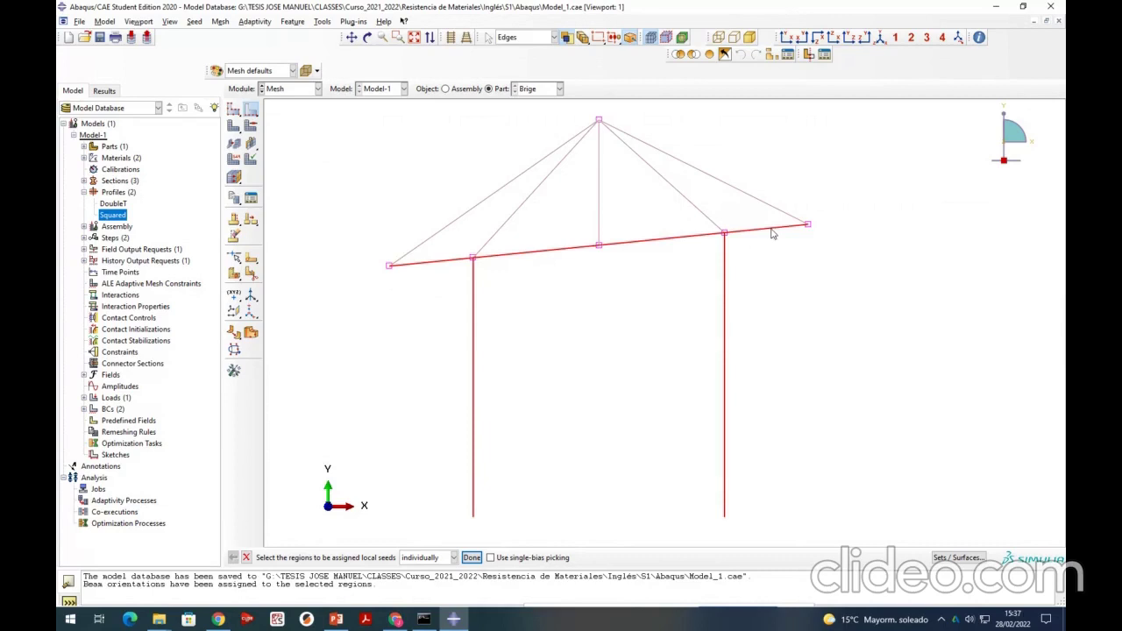
pyautogui.click(472, 558)
pyautogui.doubleClick(295, 211)
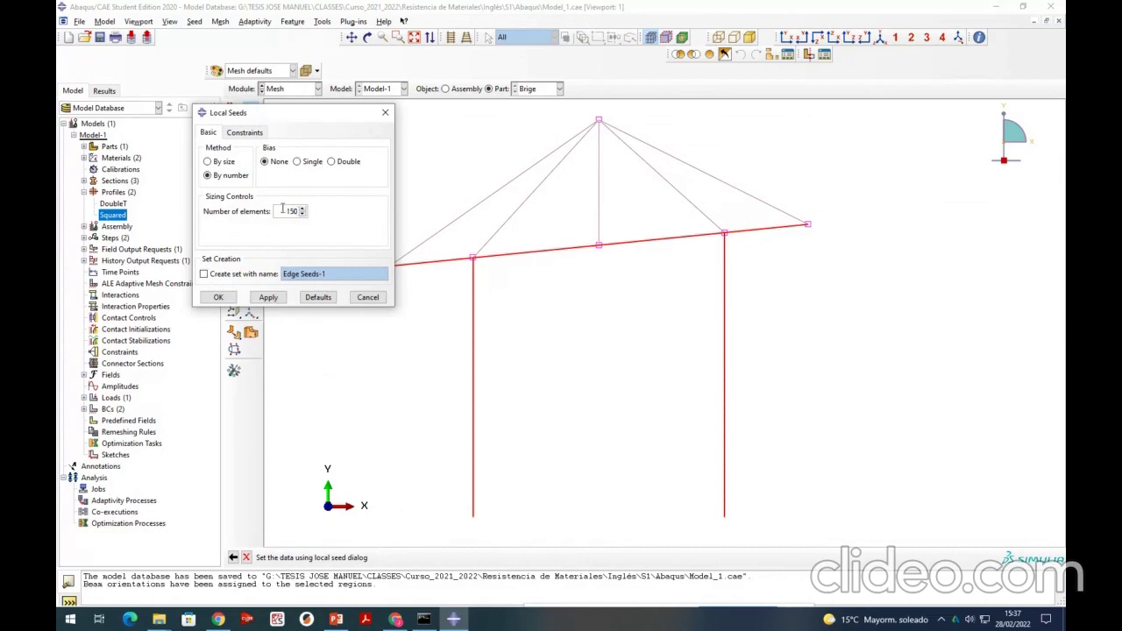
pyautogui.moveTo(329, 116); pyautogui.dragTo(311, 103)
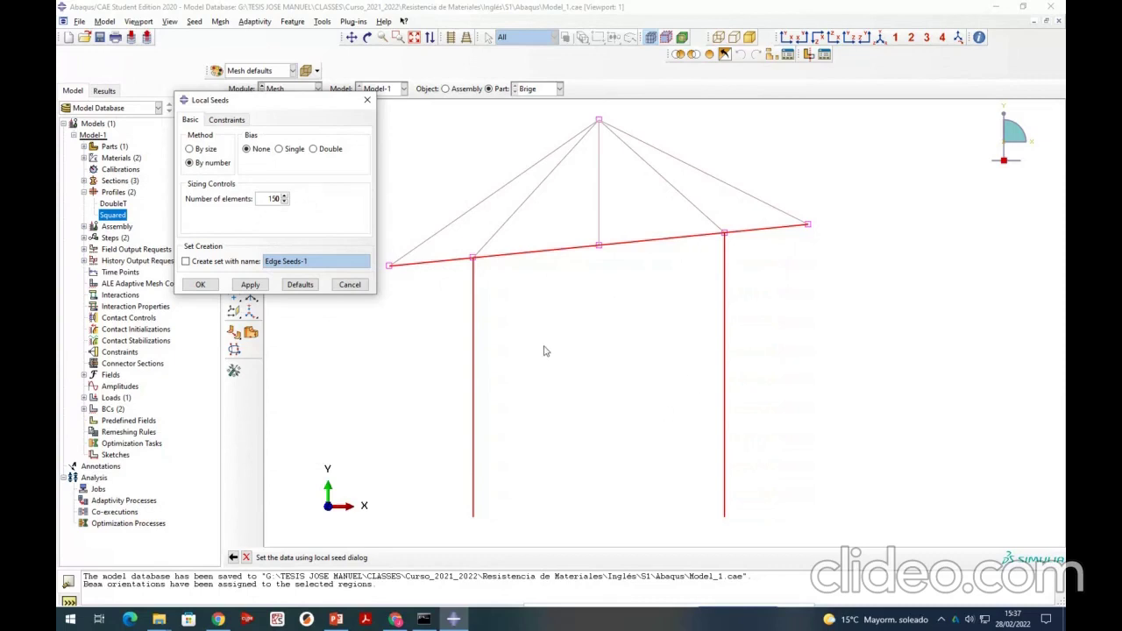
pyautogui.click(202, 285)
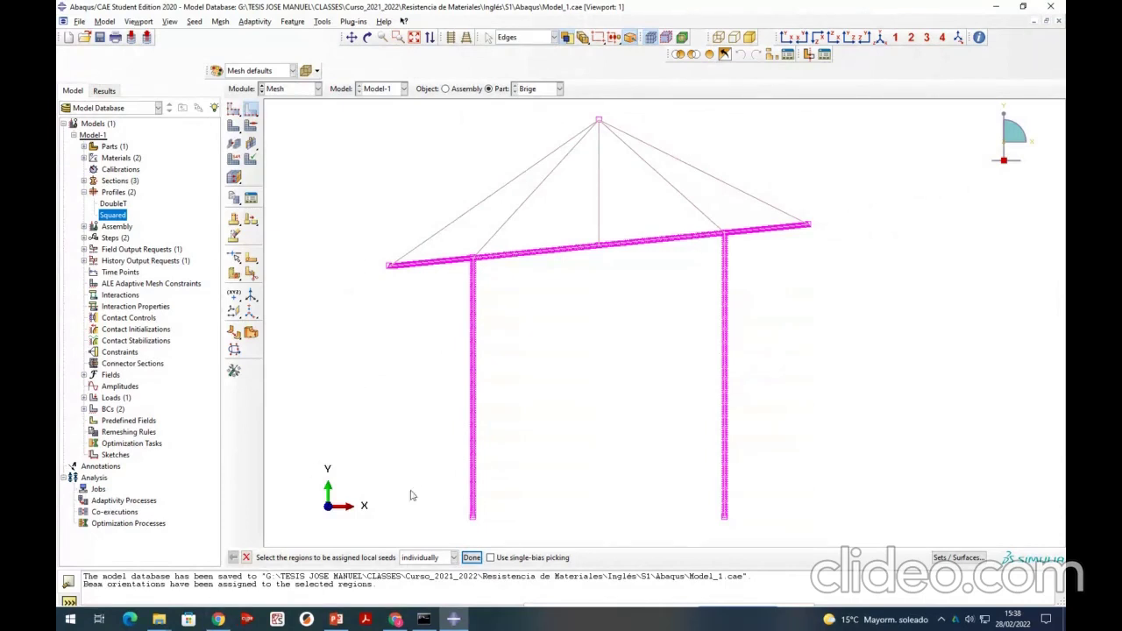
# - Mesh the whole bridge part and save the model database
pyautogui.click(234, 129)
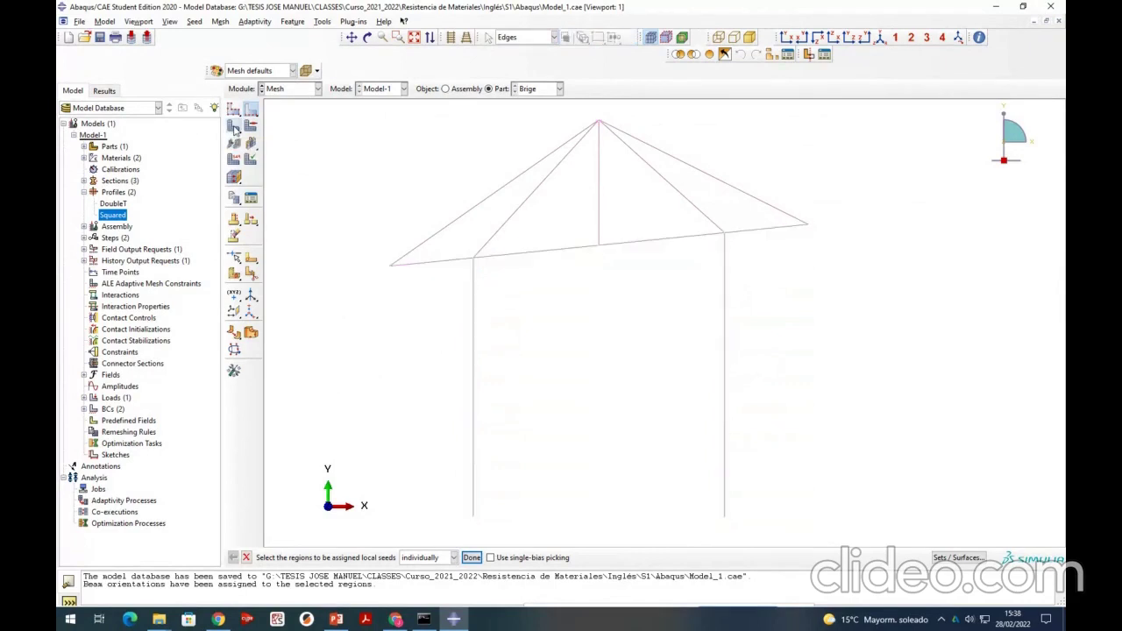
pyautogui.click(334, 559)
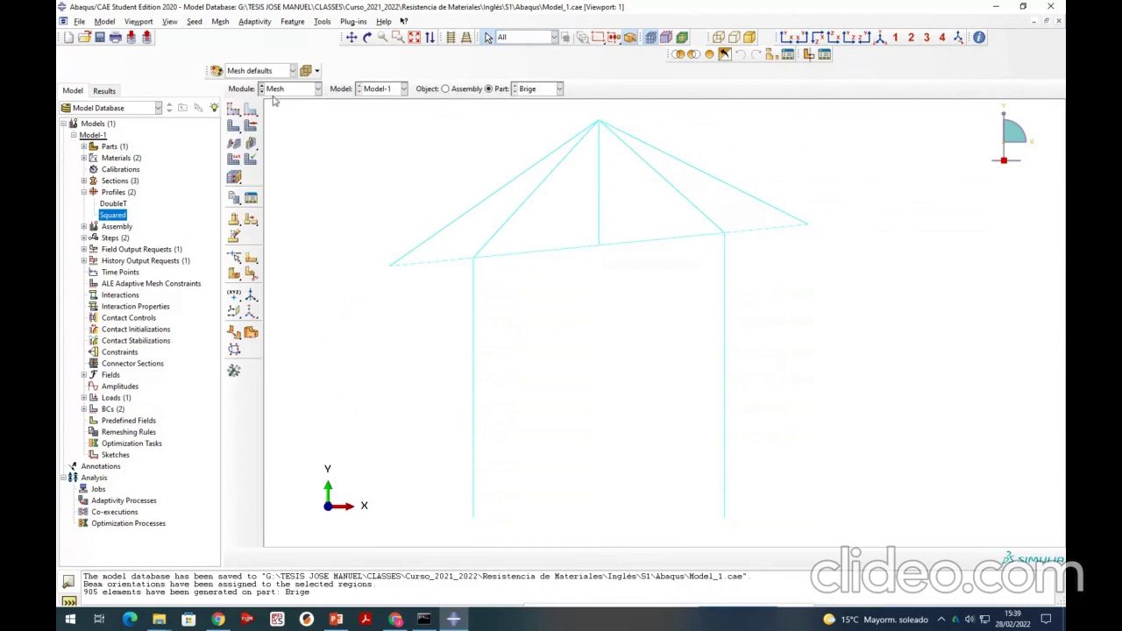
pyautogui.click(100, 37)
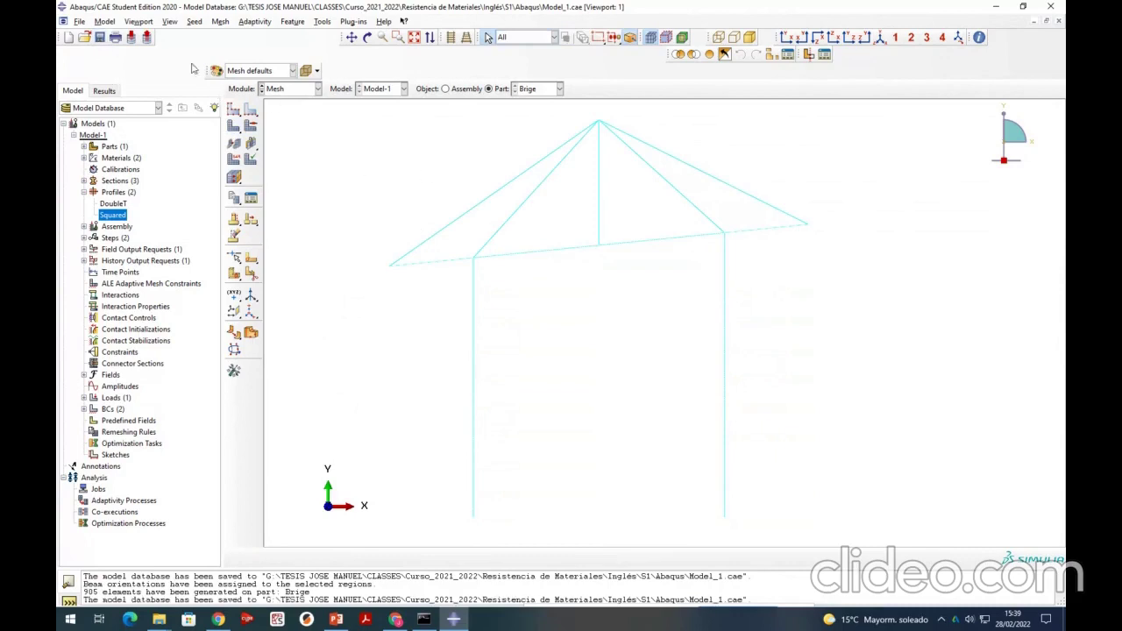
# - In the Job module, create the job Model_Example from Model-1 with default settings and submit it for analysis
pyautogui.click(292, 90)
pyautogui.click(292, 194)
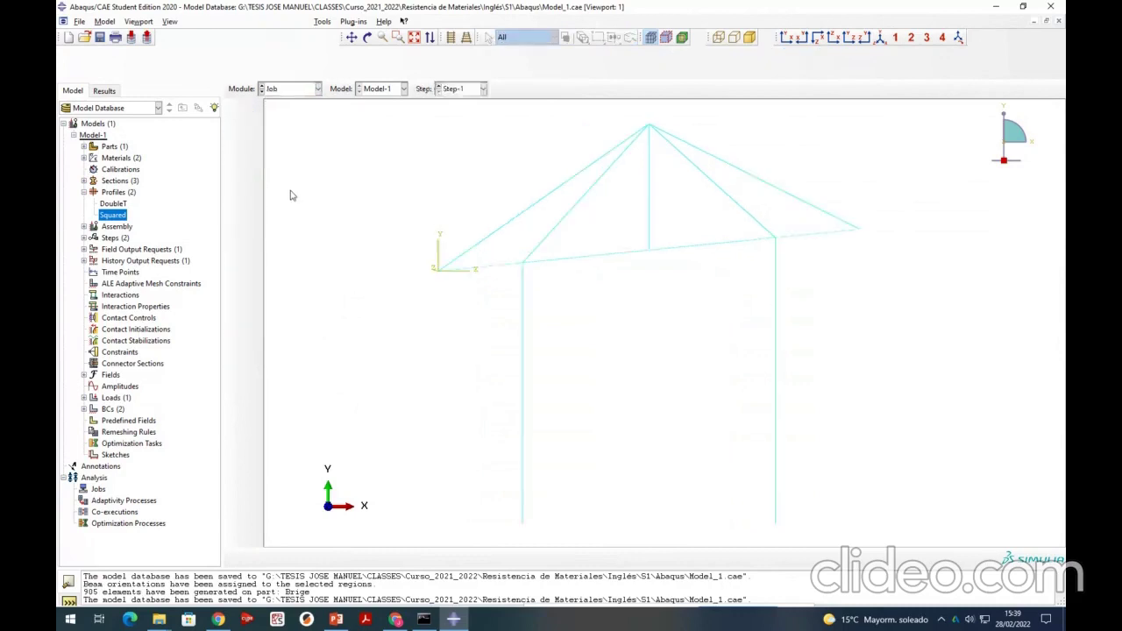
pyautogui.click(234, 76)
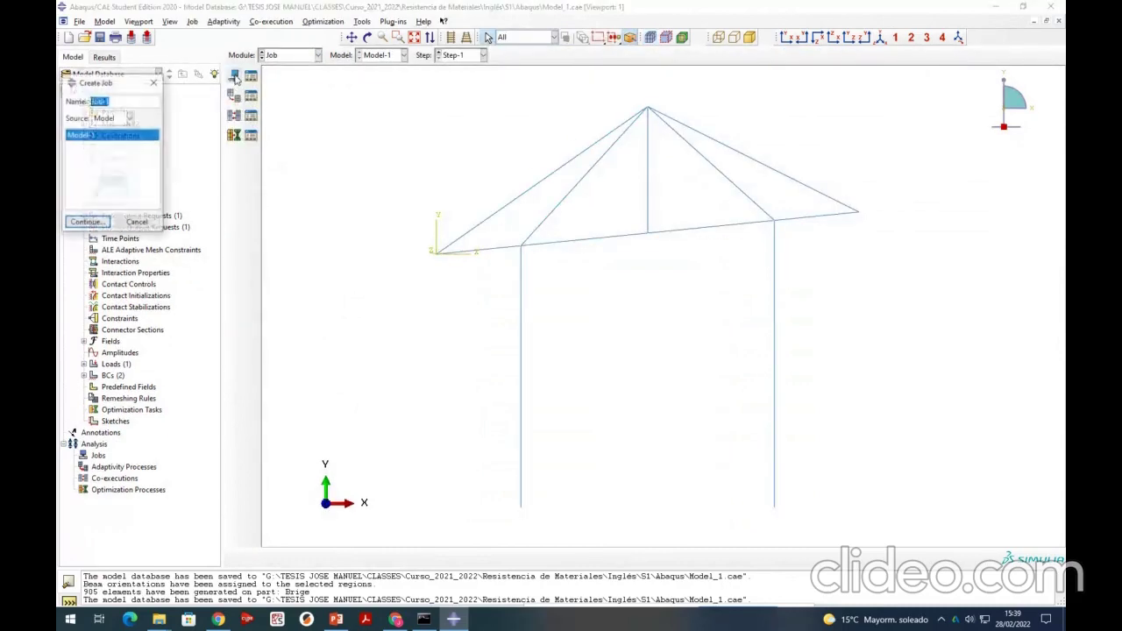
pyautogui.write('Model_Example')
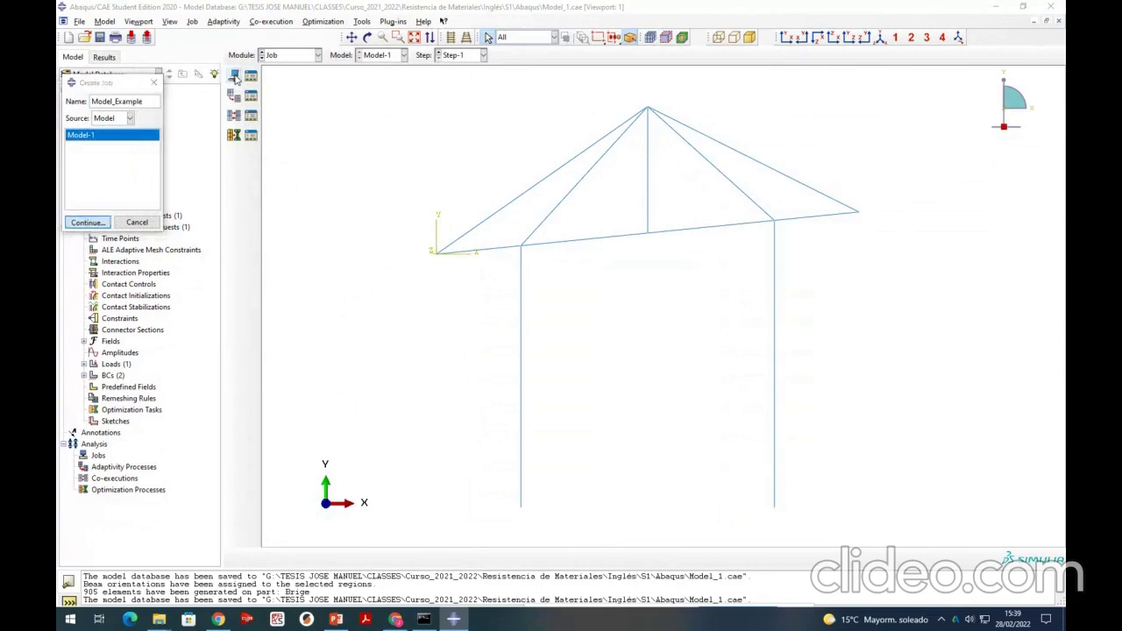
pyautogui.press('Return')
pyautogui.click(97, 348)
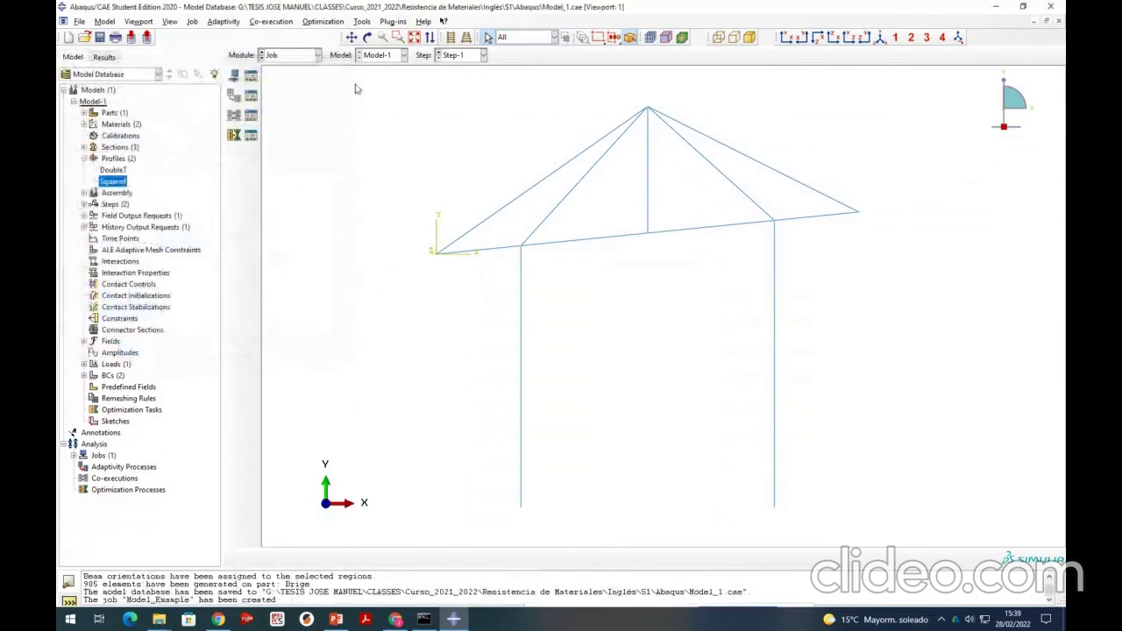
pyautogui.click(250, 75)
pyautogui.click(572, 111)
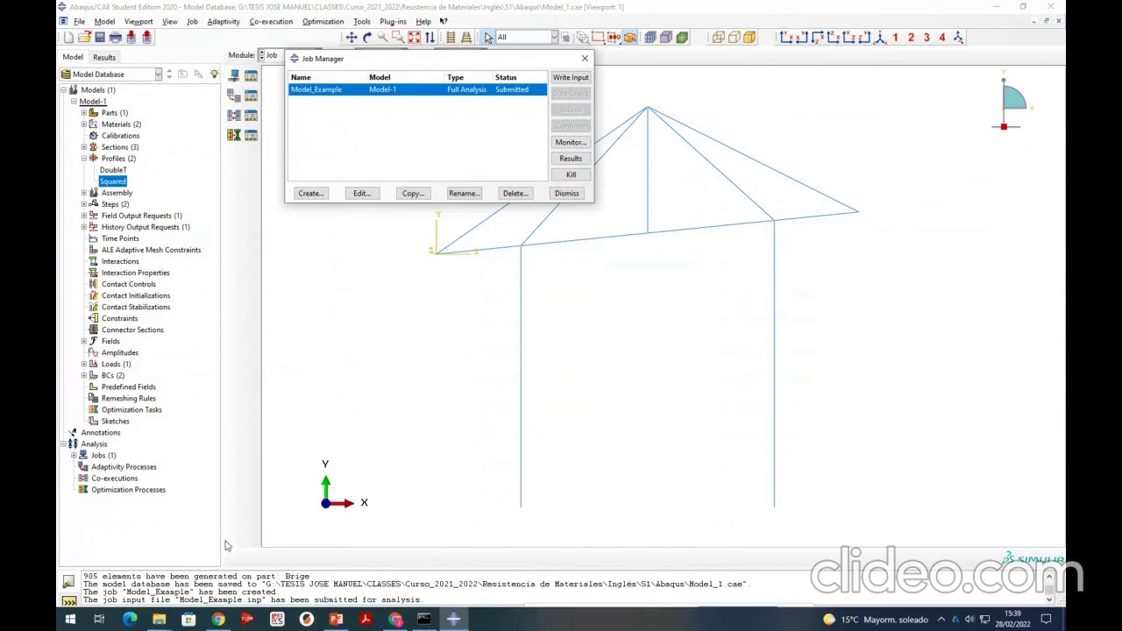
# - Switch to the PowerPoint lab slides and replace "transverse" with "vertical" in the maximum displacement requirement on the Design requirements slide
pyautogui.click(336, 619)
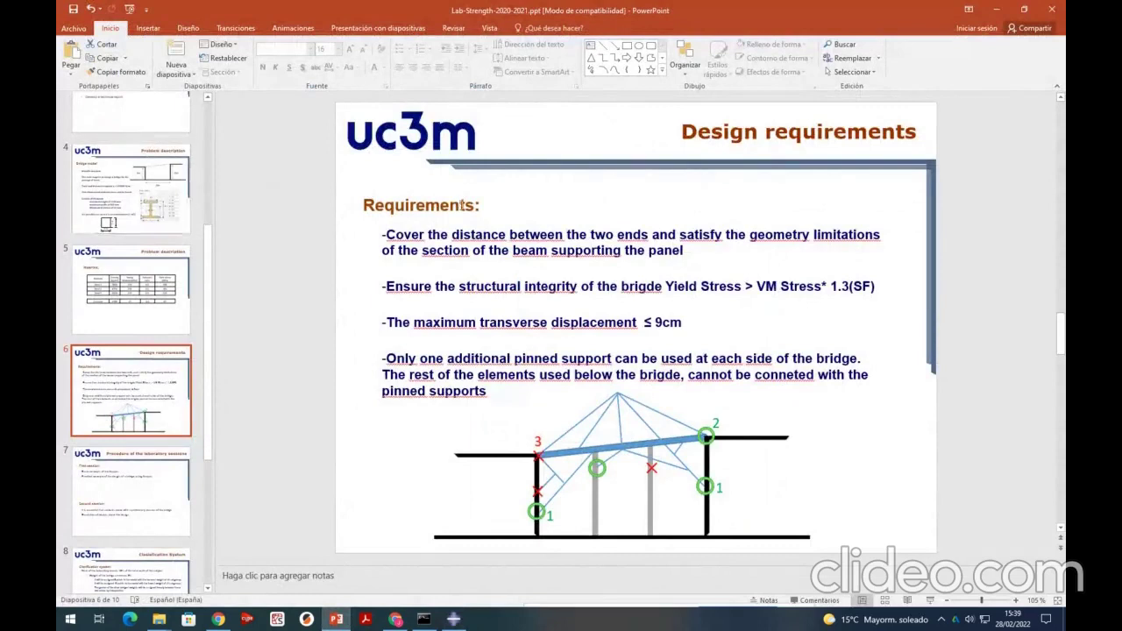
pyautogui.moveTo(400, 286); pyautogui.dragTo(832, 289)
pyautogui.click(717, 286)
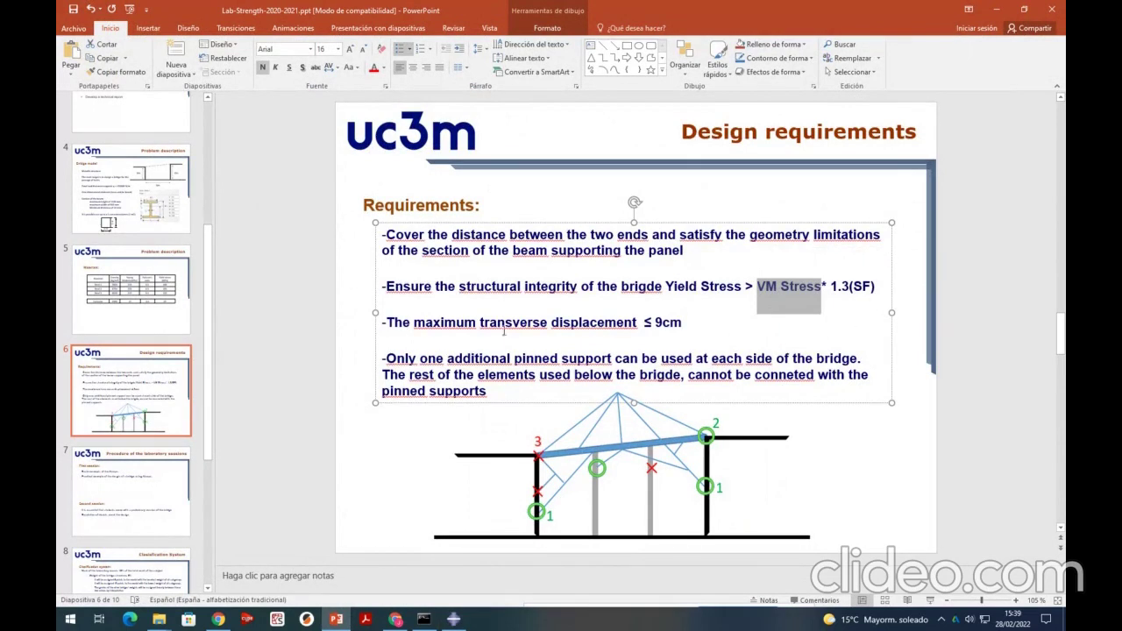
pyautogui.moveTo(549, 322); pyautogui.dragTo(481, 329)
pyautogui.write('vertical')
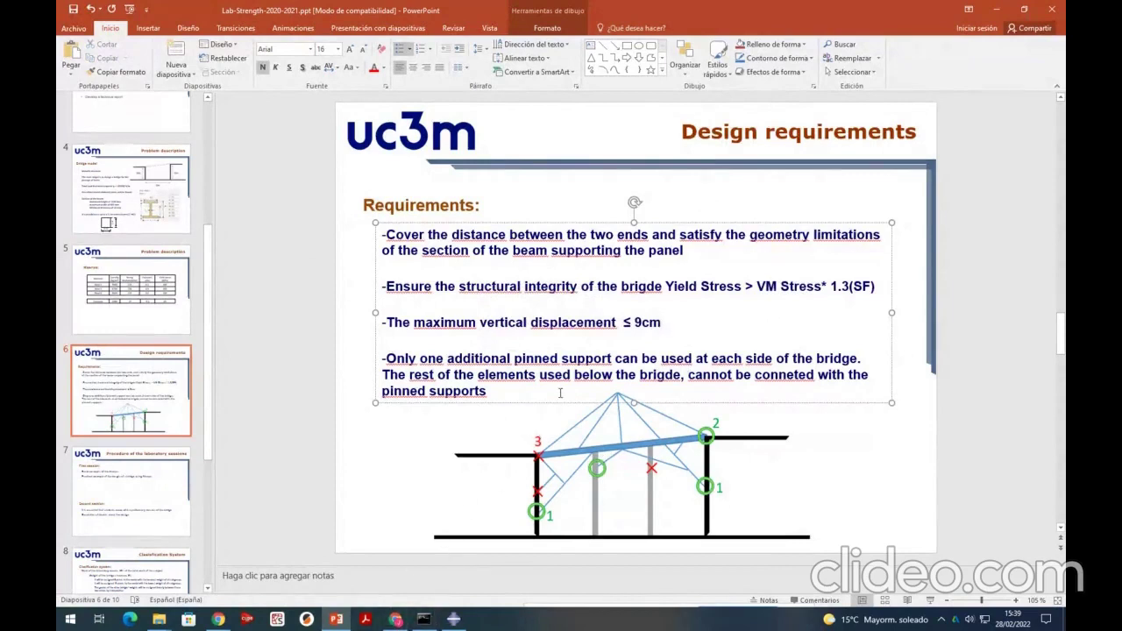
pyautogui.click(575, 478)
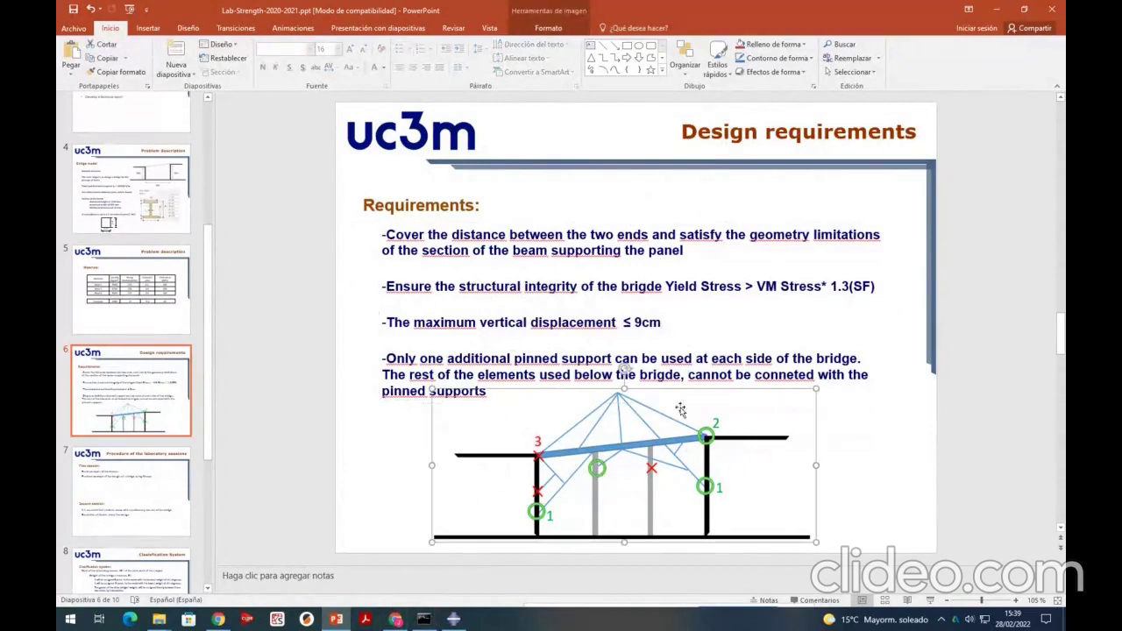